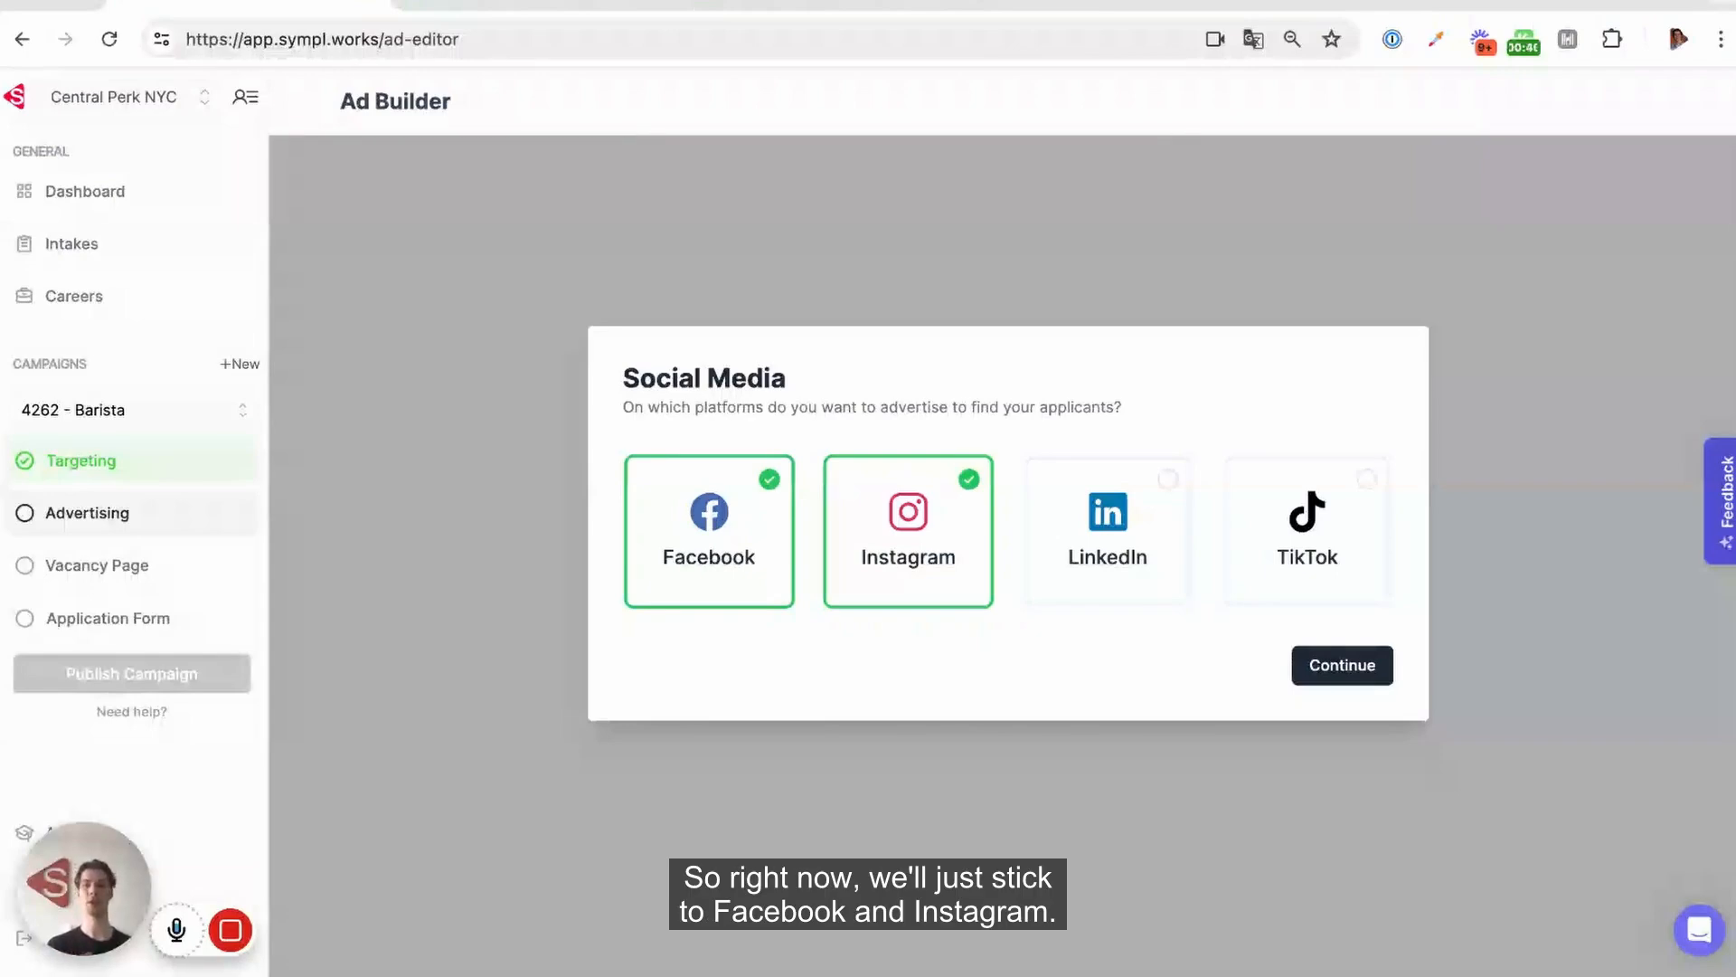
# Keep Facebook and Instagram as the advertising platforms and generate the ad text using AI, accepting the result
pyautogui.click(1344, 671)
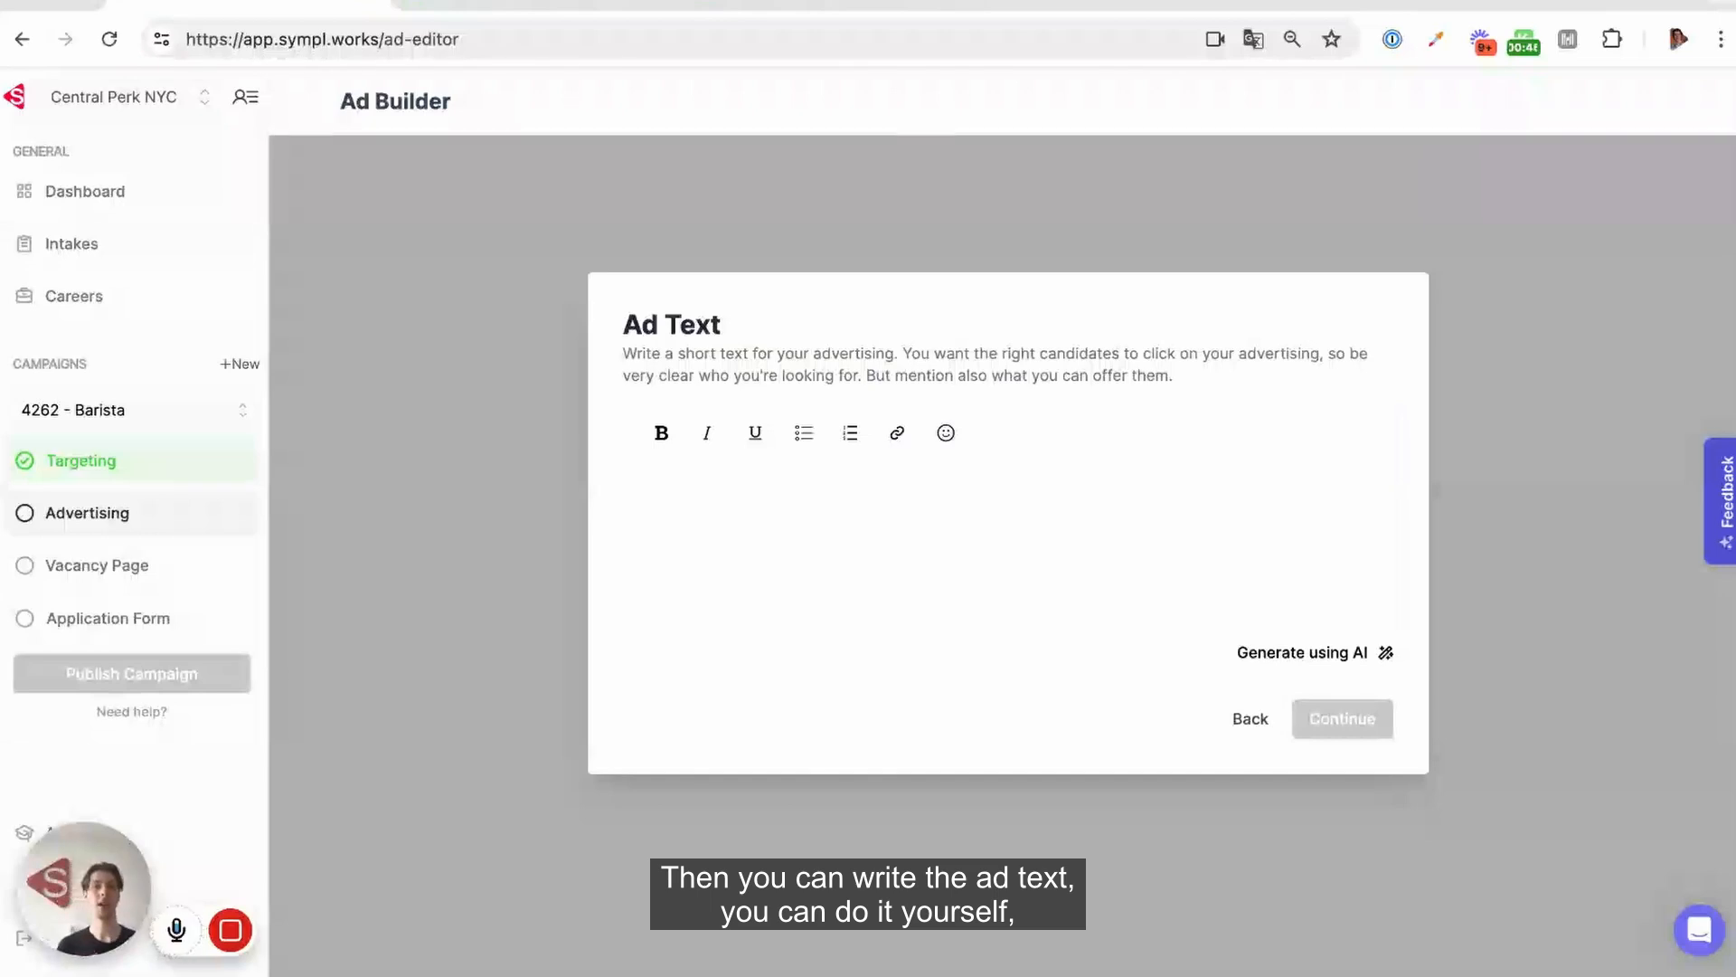
pyautogui.click(803, 529)
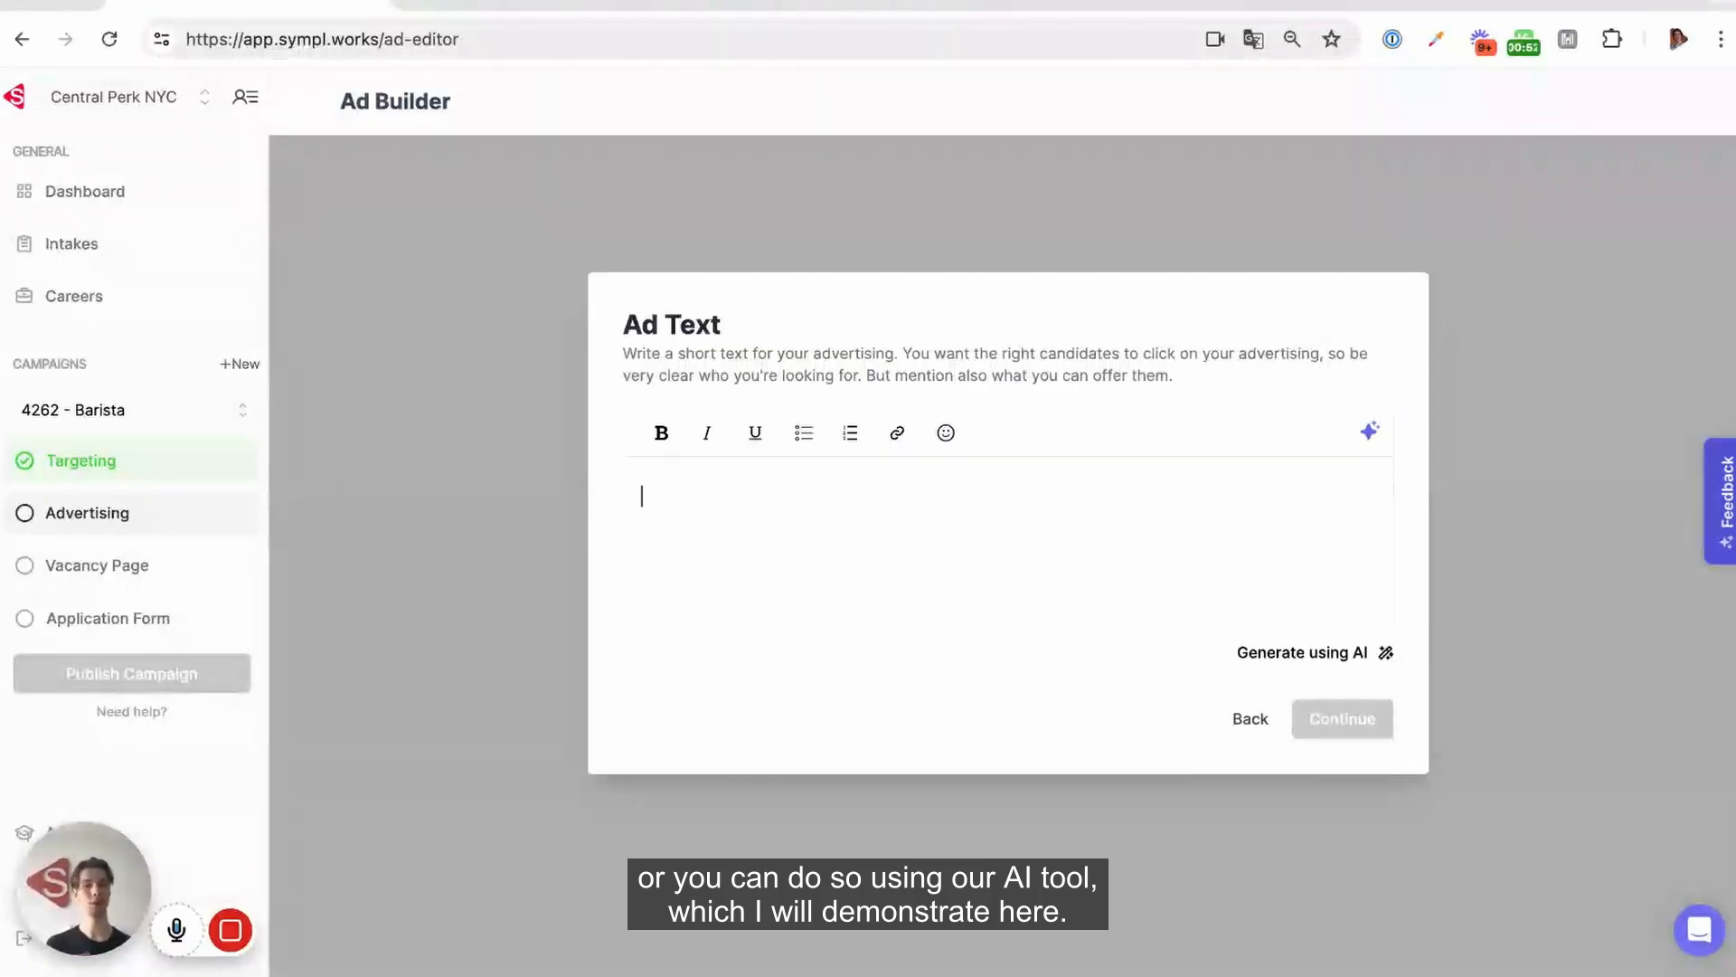
pyautogui.click(1297, 655)
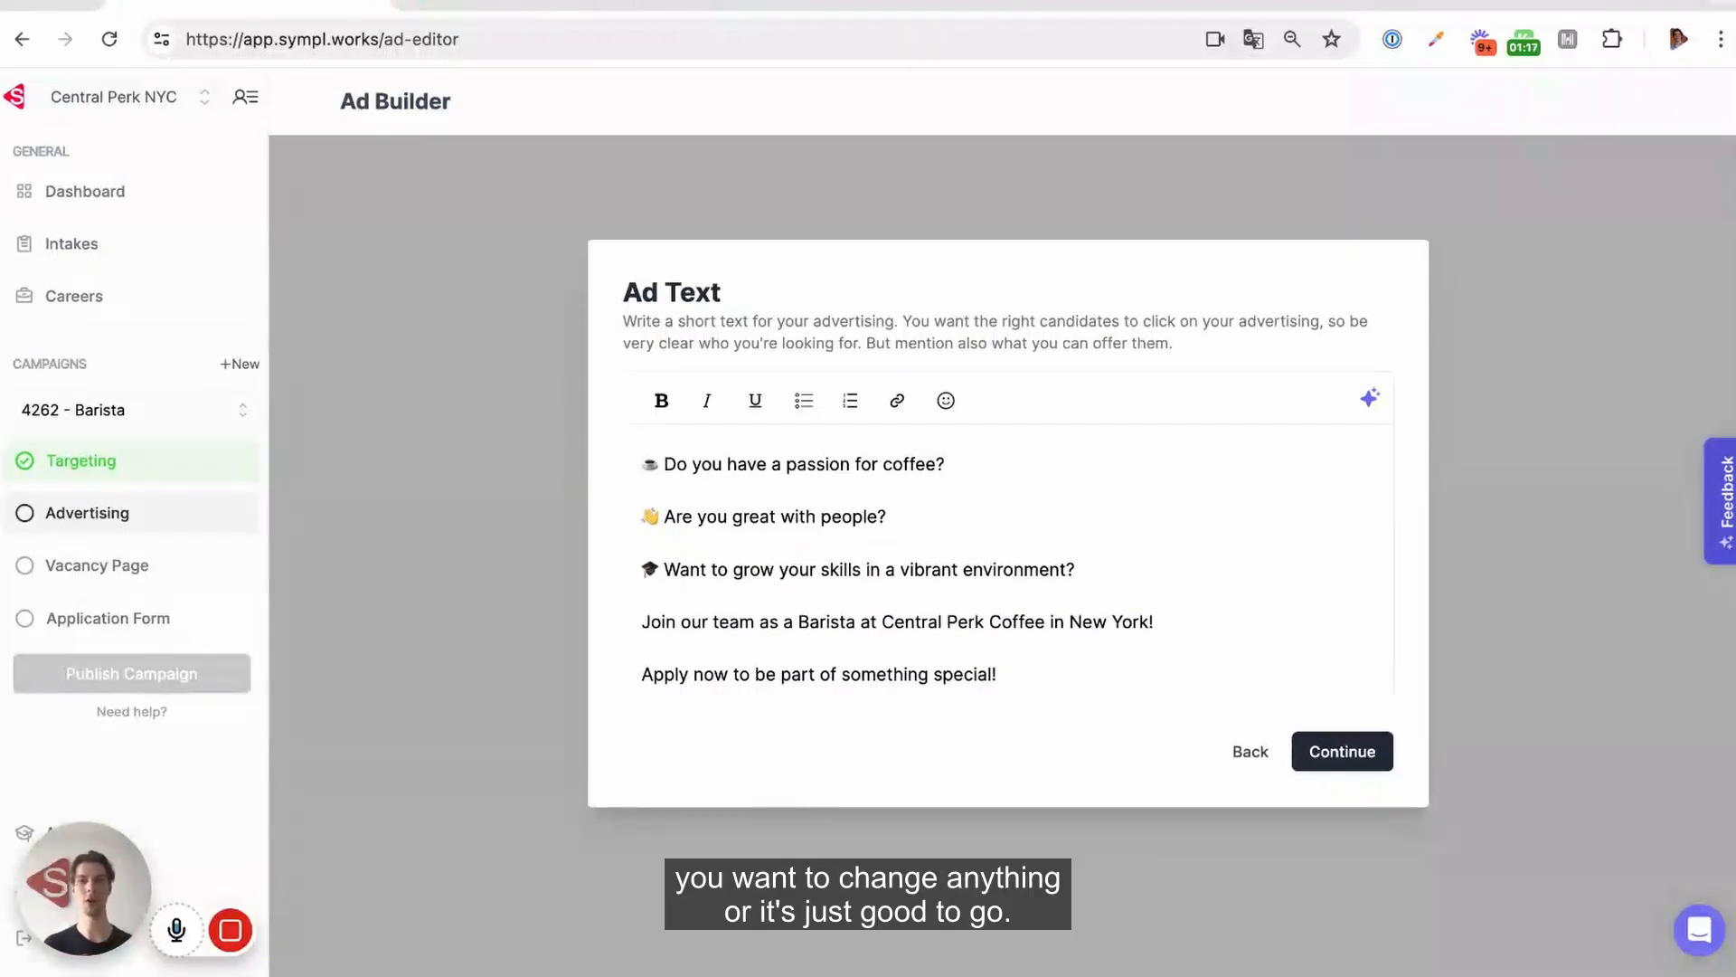
pyautogui.click(1326, 755)
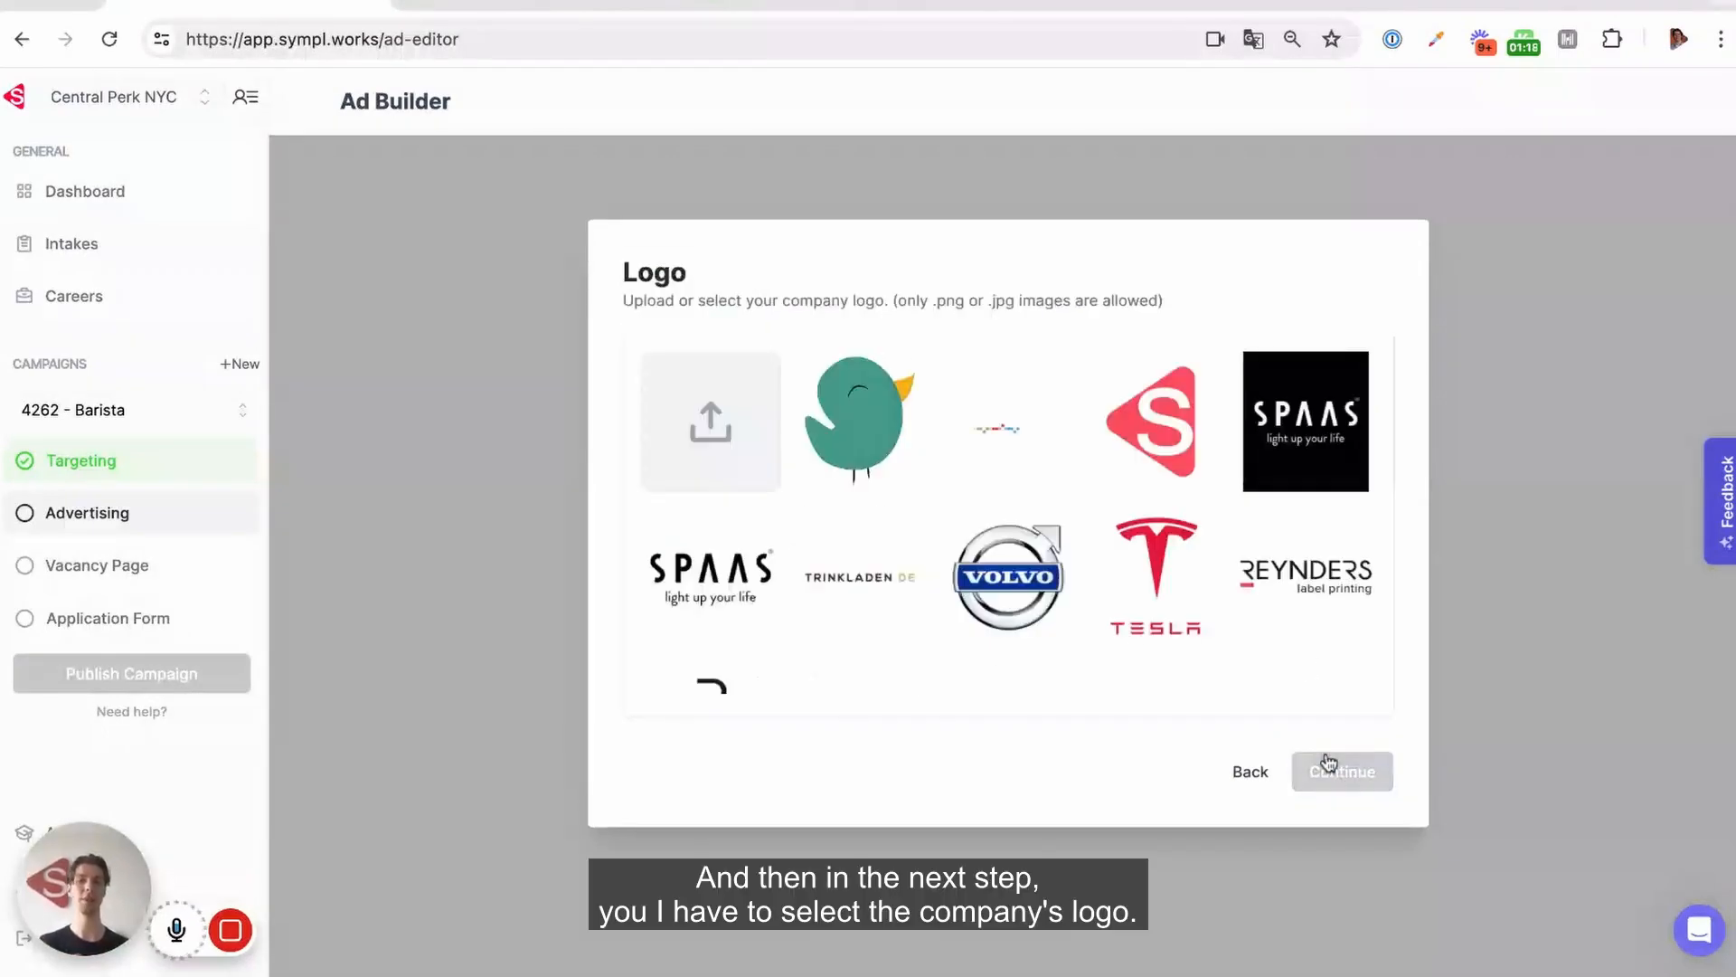
# Choose the Central Perk logo as the company logo and continue to the creatives
pyautogui.scroll(-2, 1004, 561)
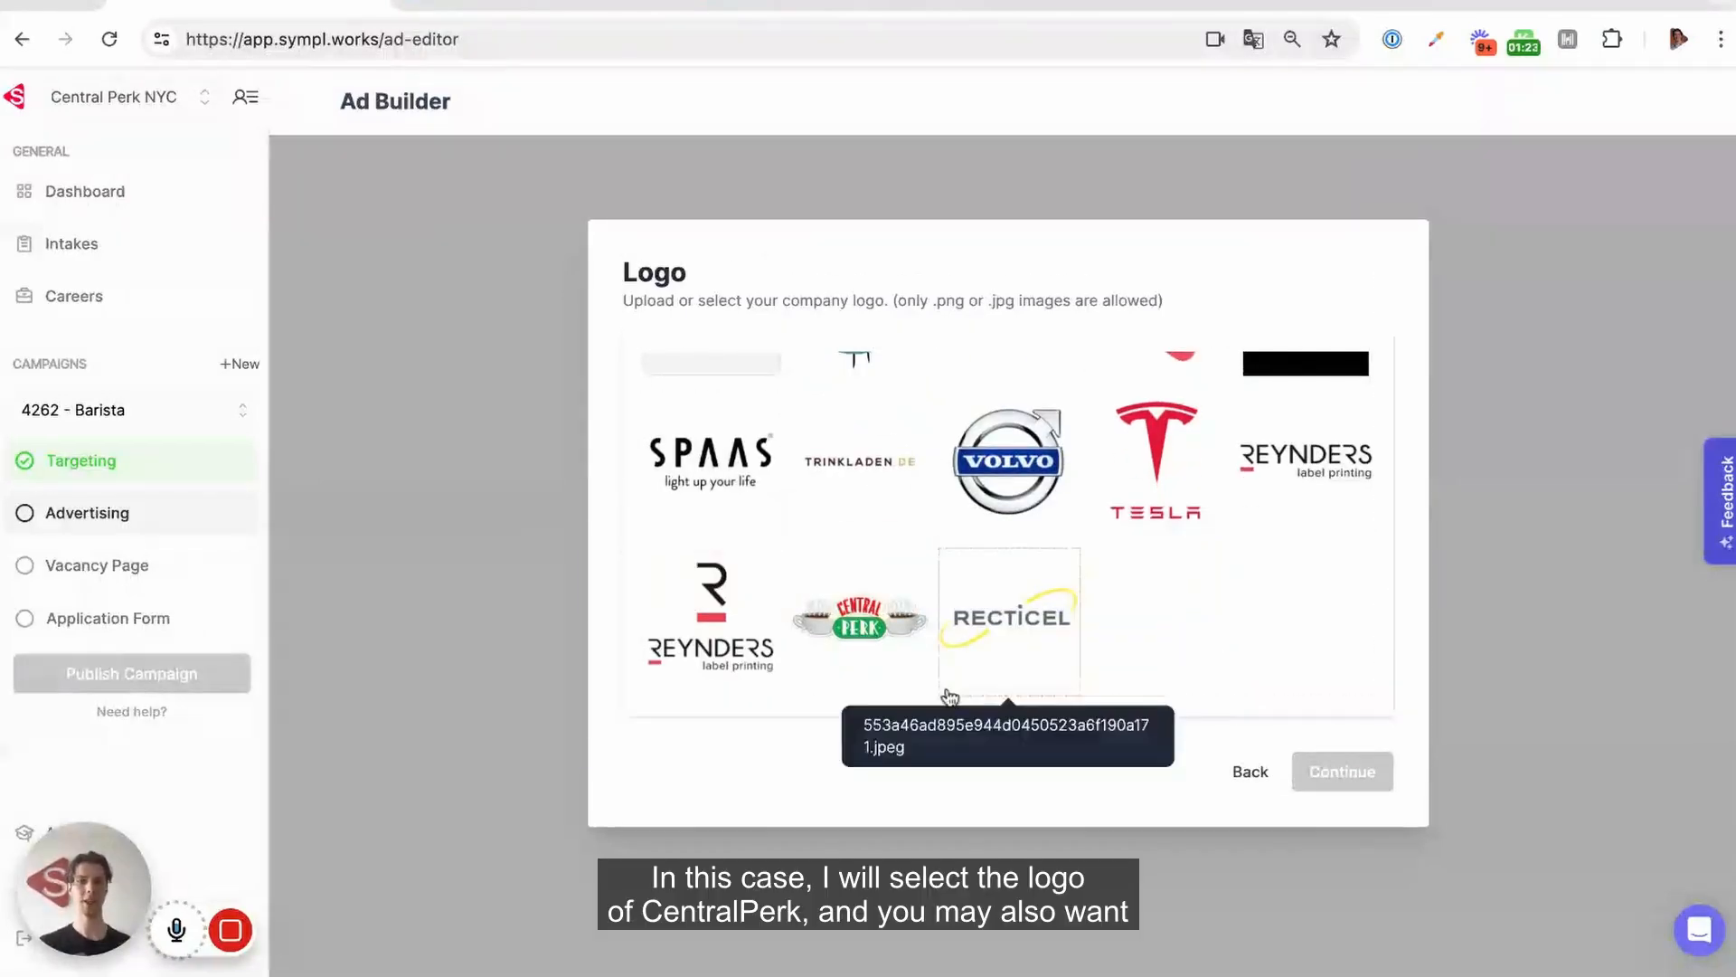
pyautogui.click(855, 642)
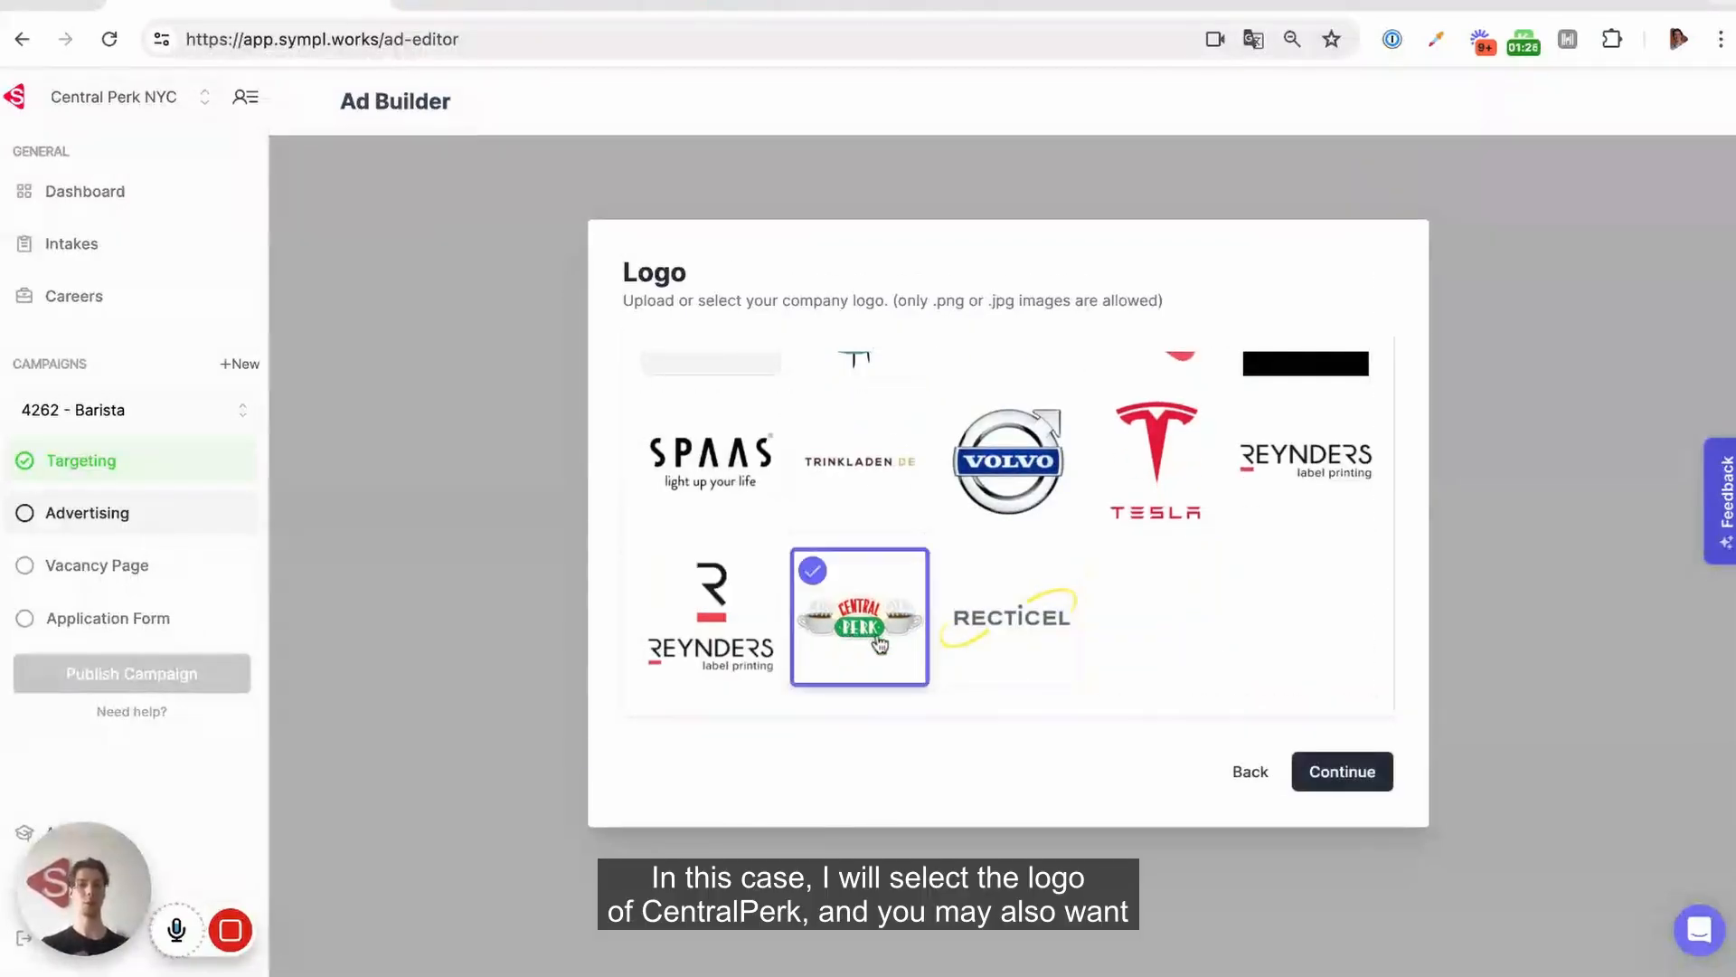
pyautogui.click(1348, 770)
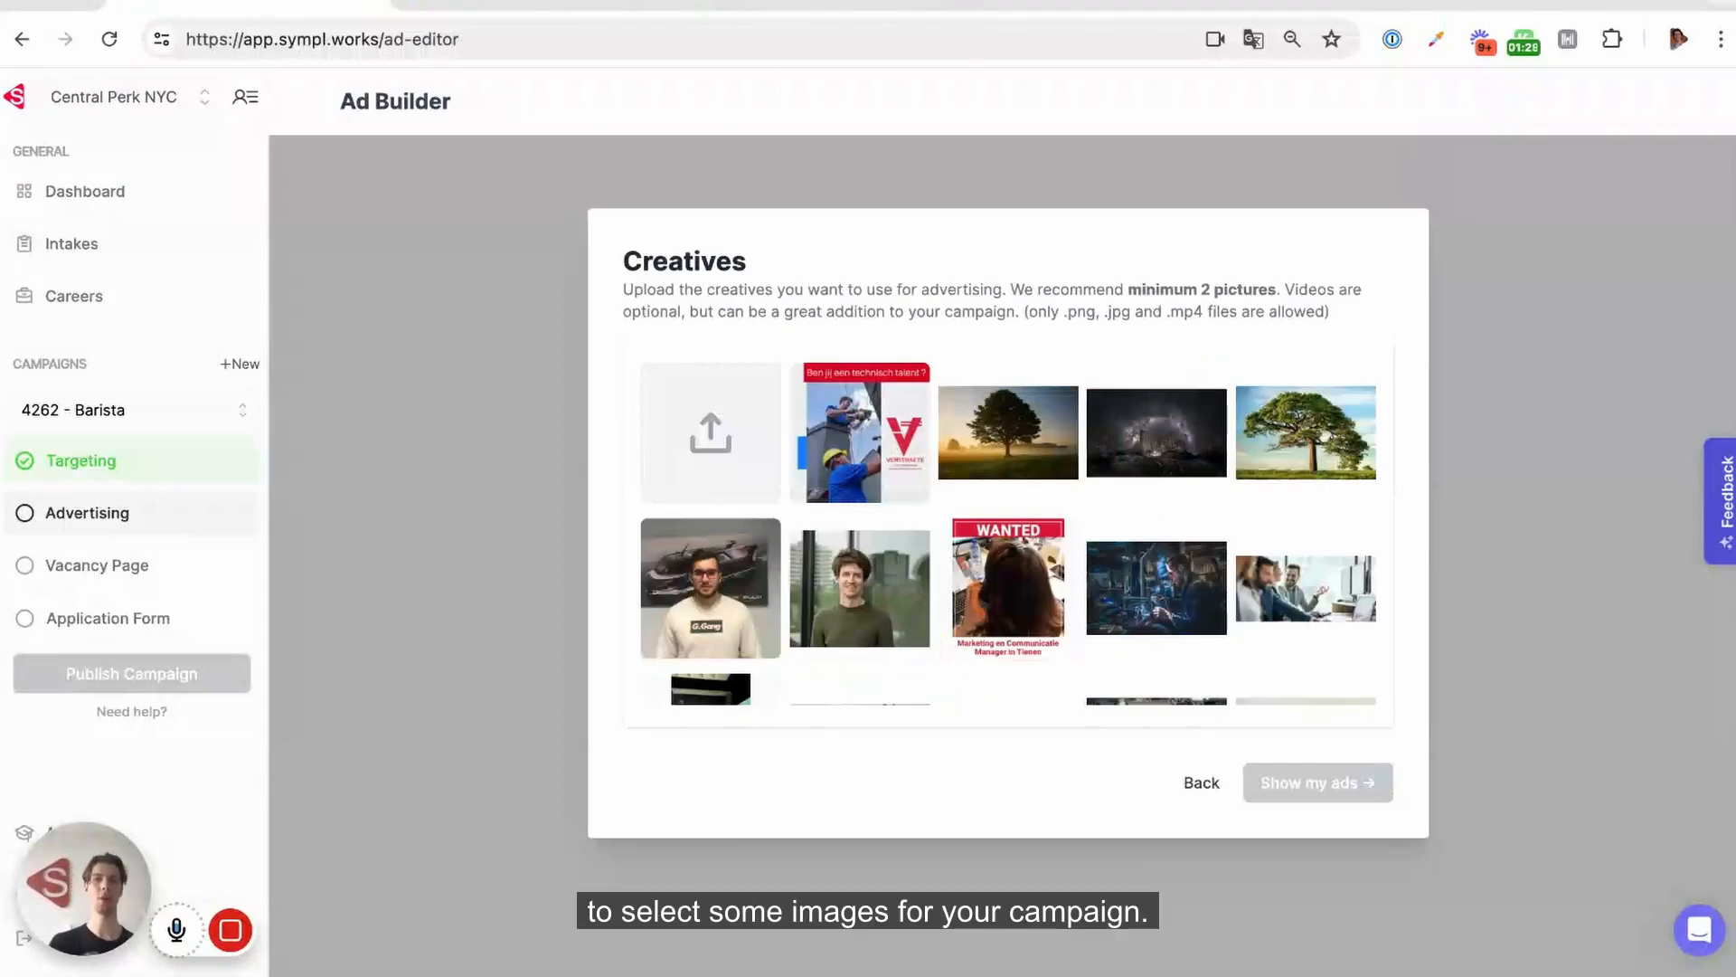
# Select the latte-pouring picture and the two café group photos as creatives, and show the resulting ads
pyautogui.scroll(-2, 1151, 514)
pyautogui.scroll(-3, 1151, 514)
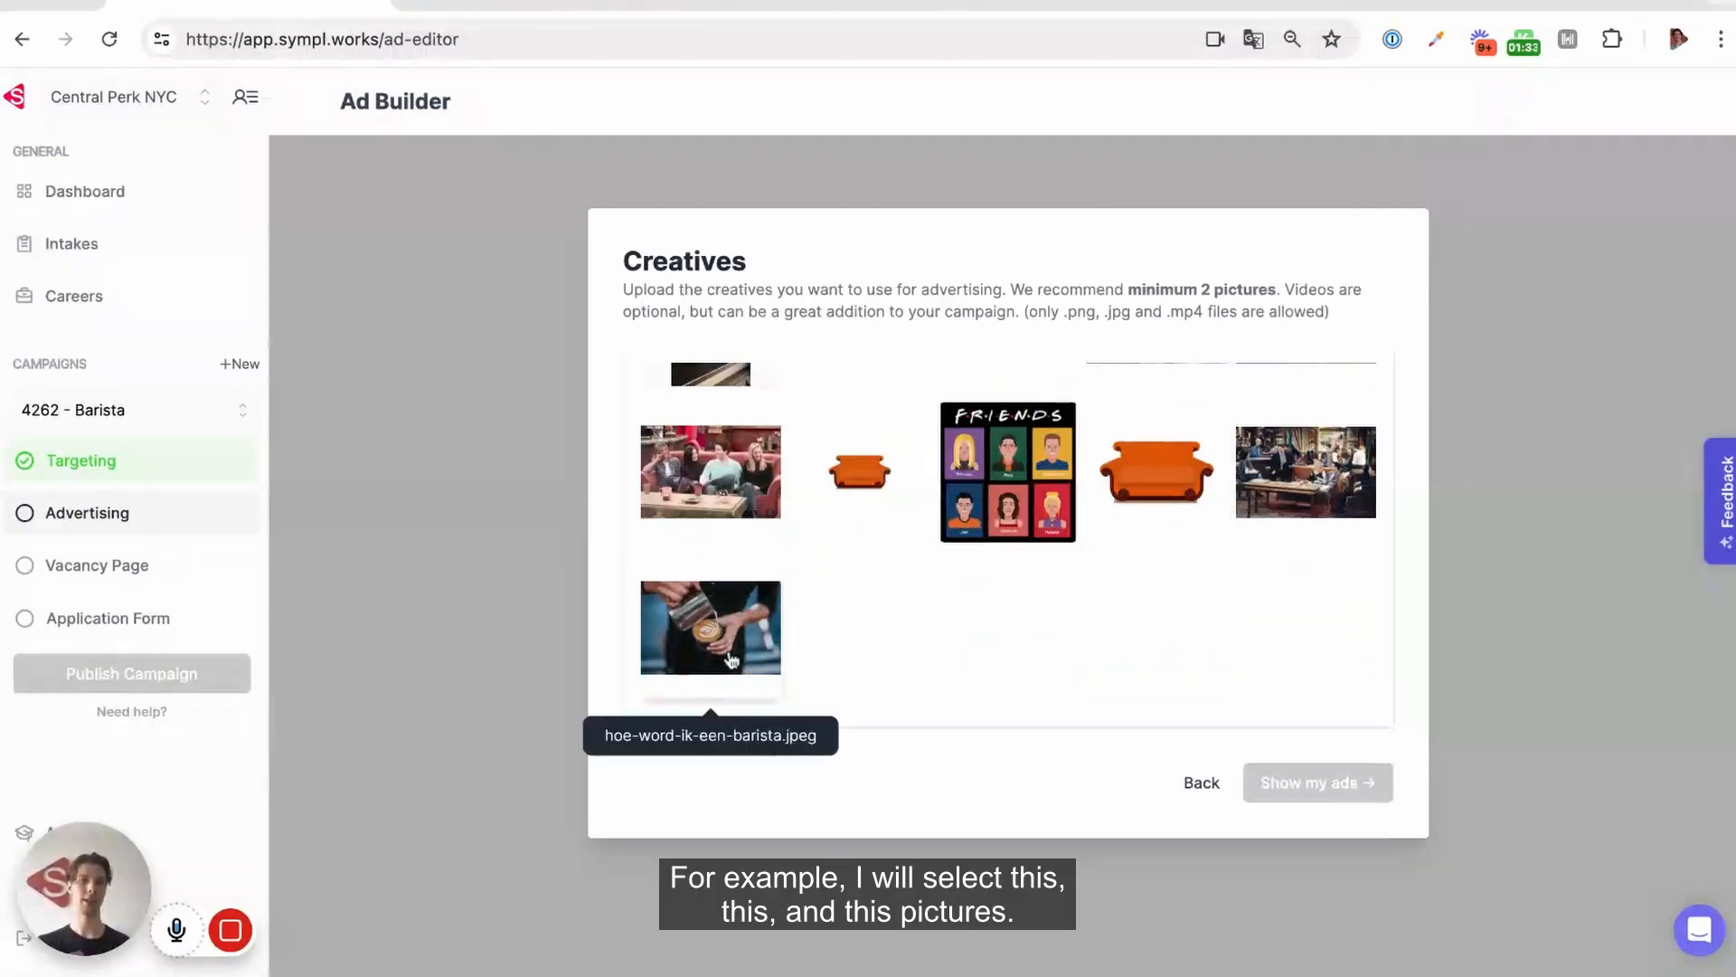
pyautogui.click(688, 633)
pyautogui.click(719, 497)
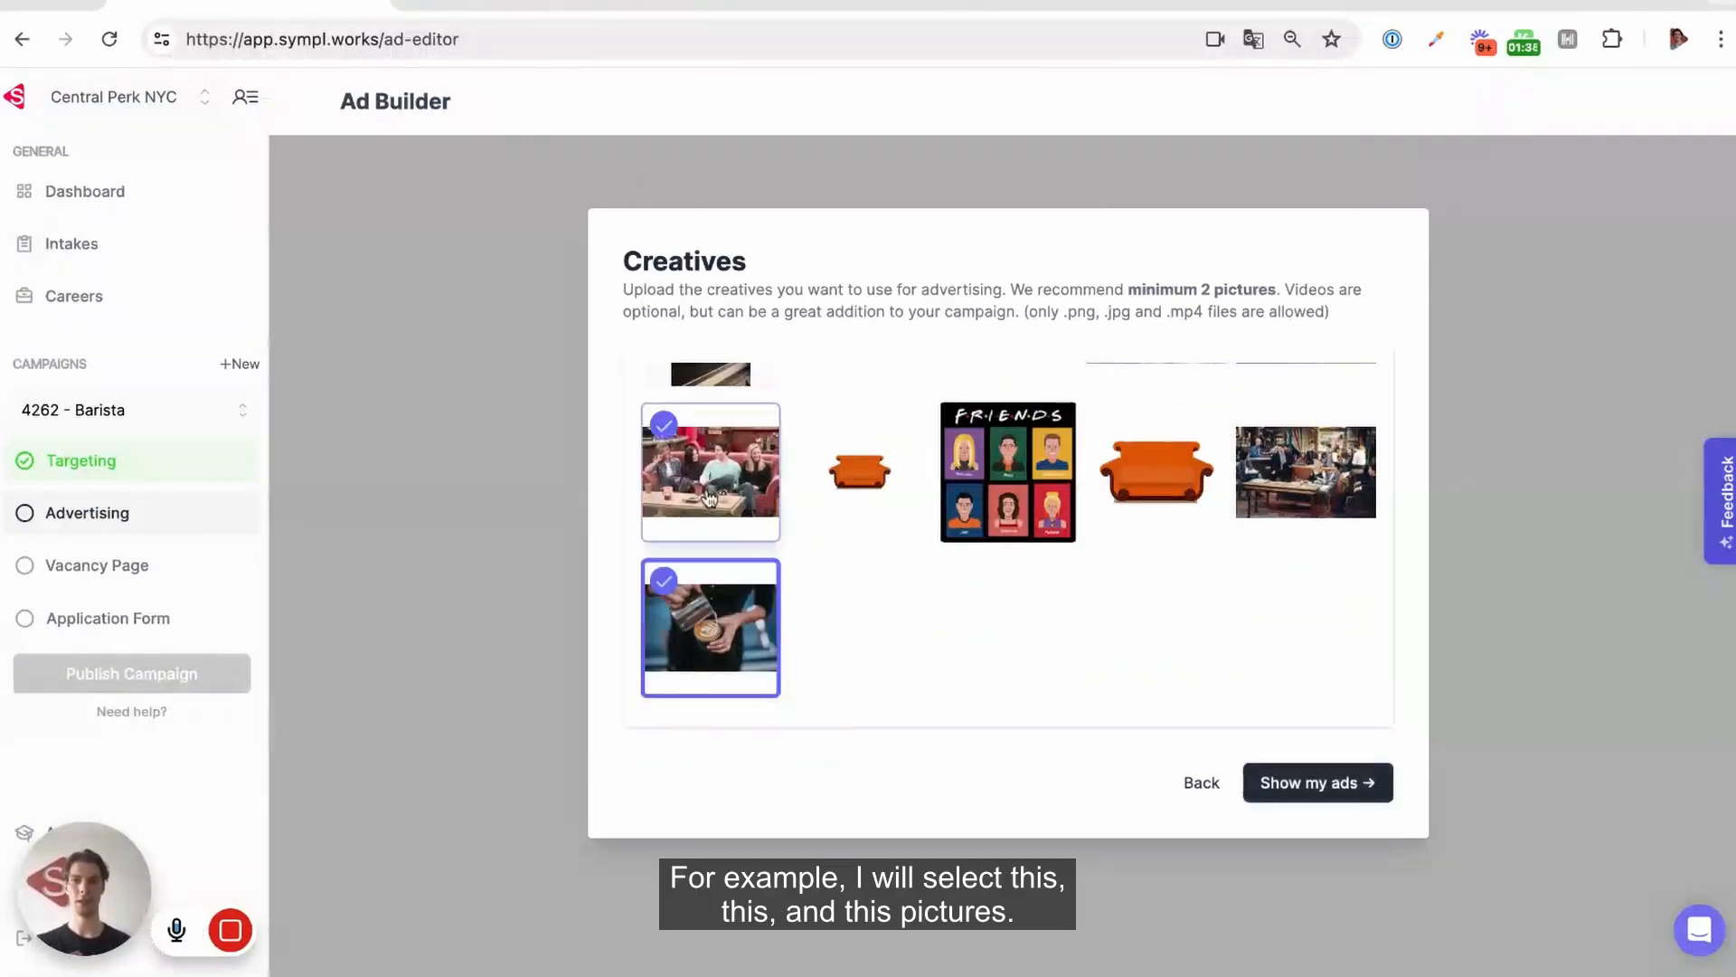
pyautogui.click(1320, 502)
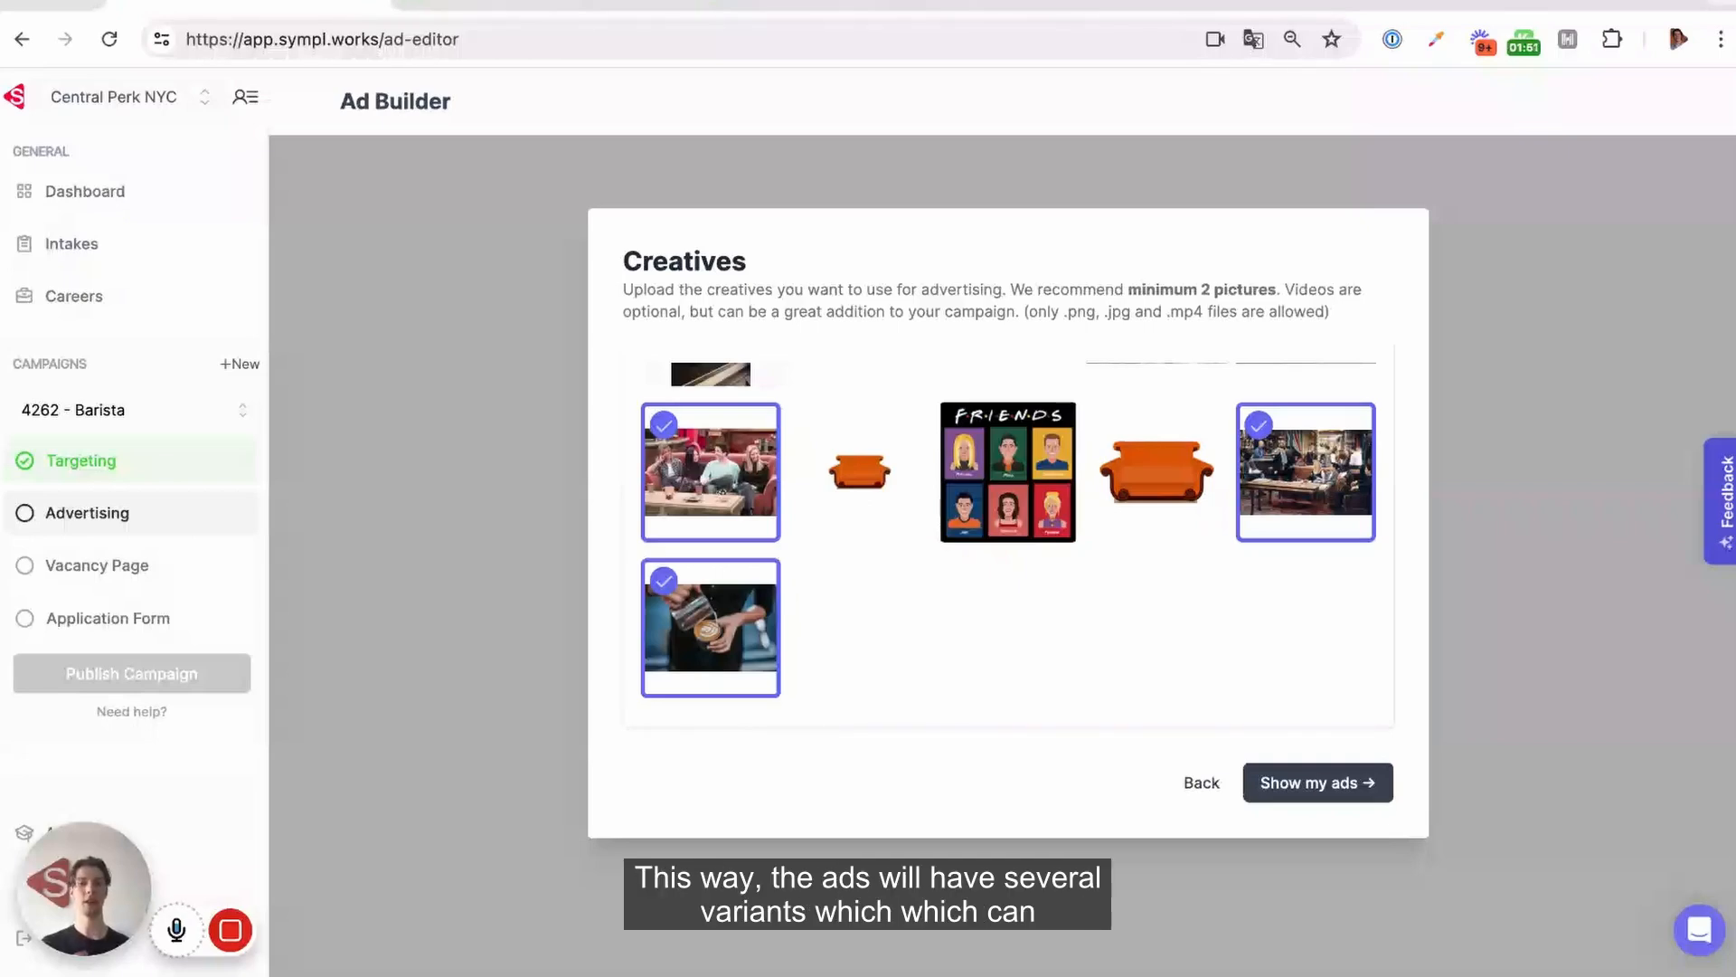
pyautogui.click(1318, 782)
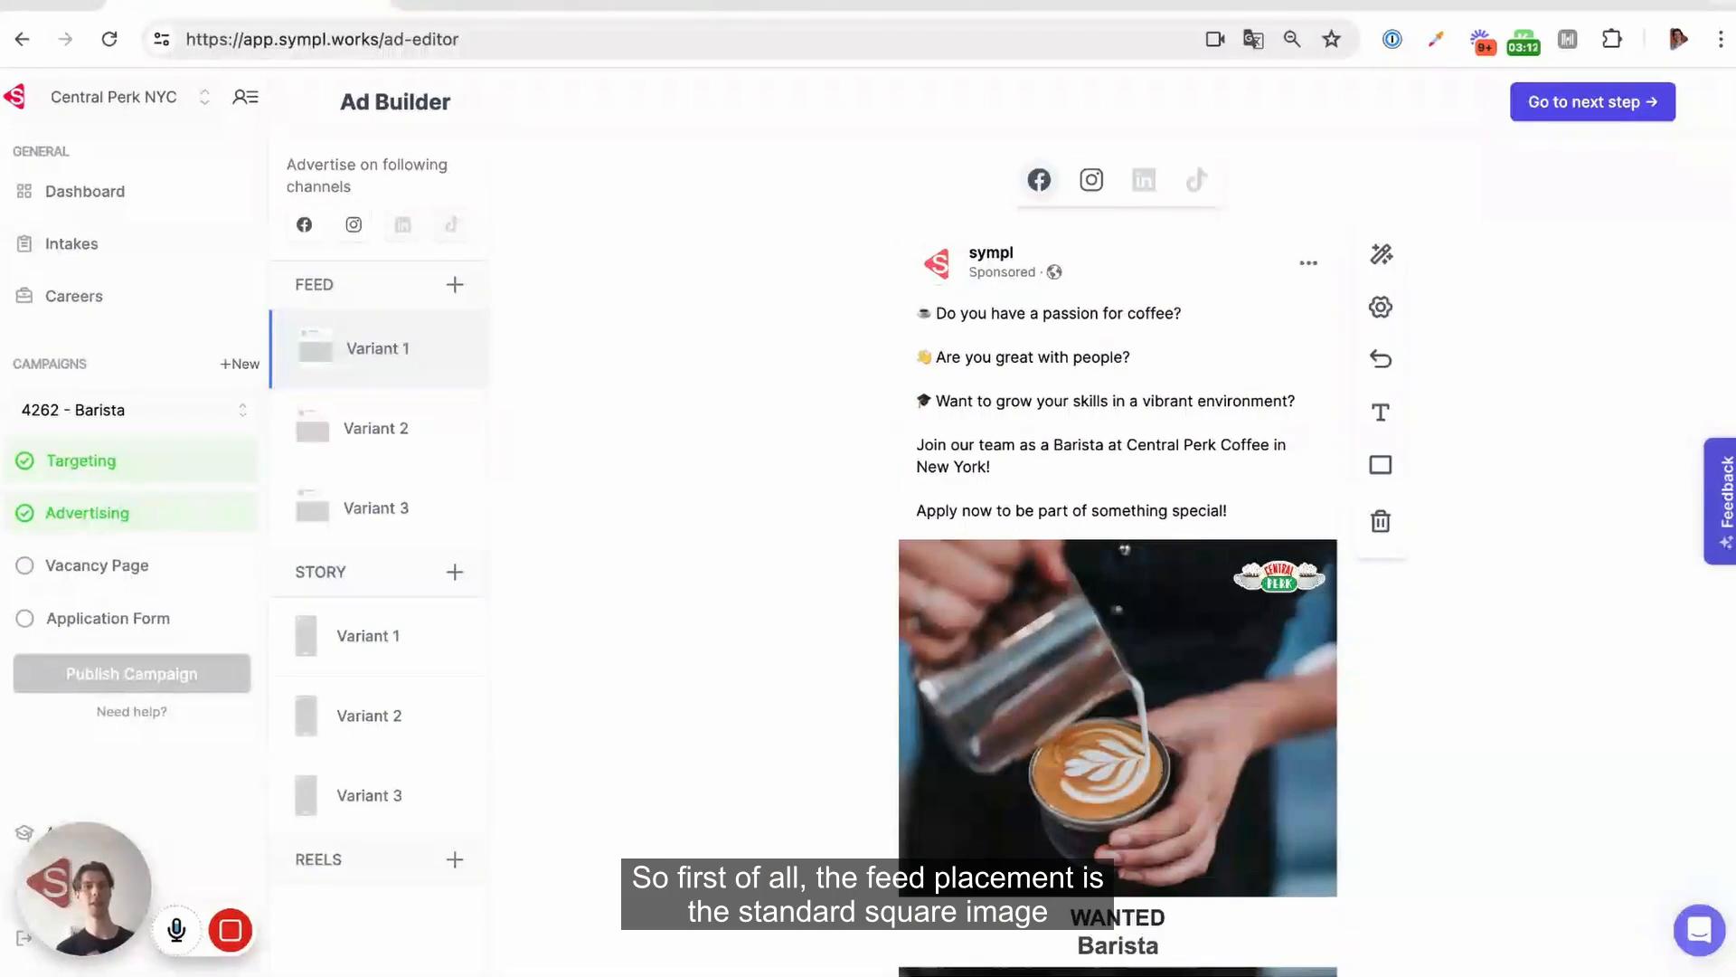
# Review the first feed variant's text and image, and the first story variant
pyautogui.scroll(-3, 829, 643)
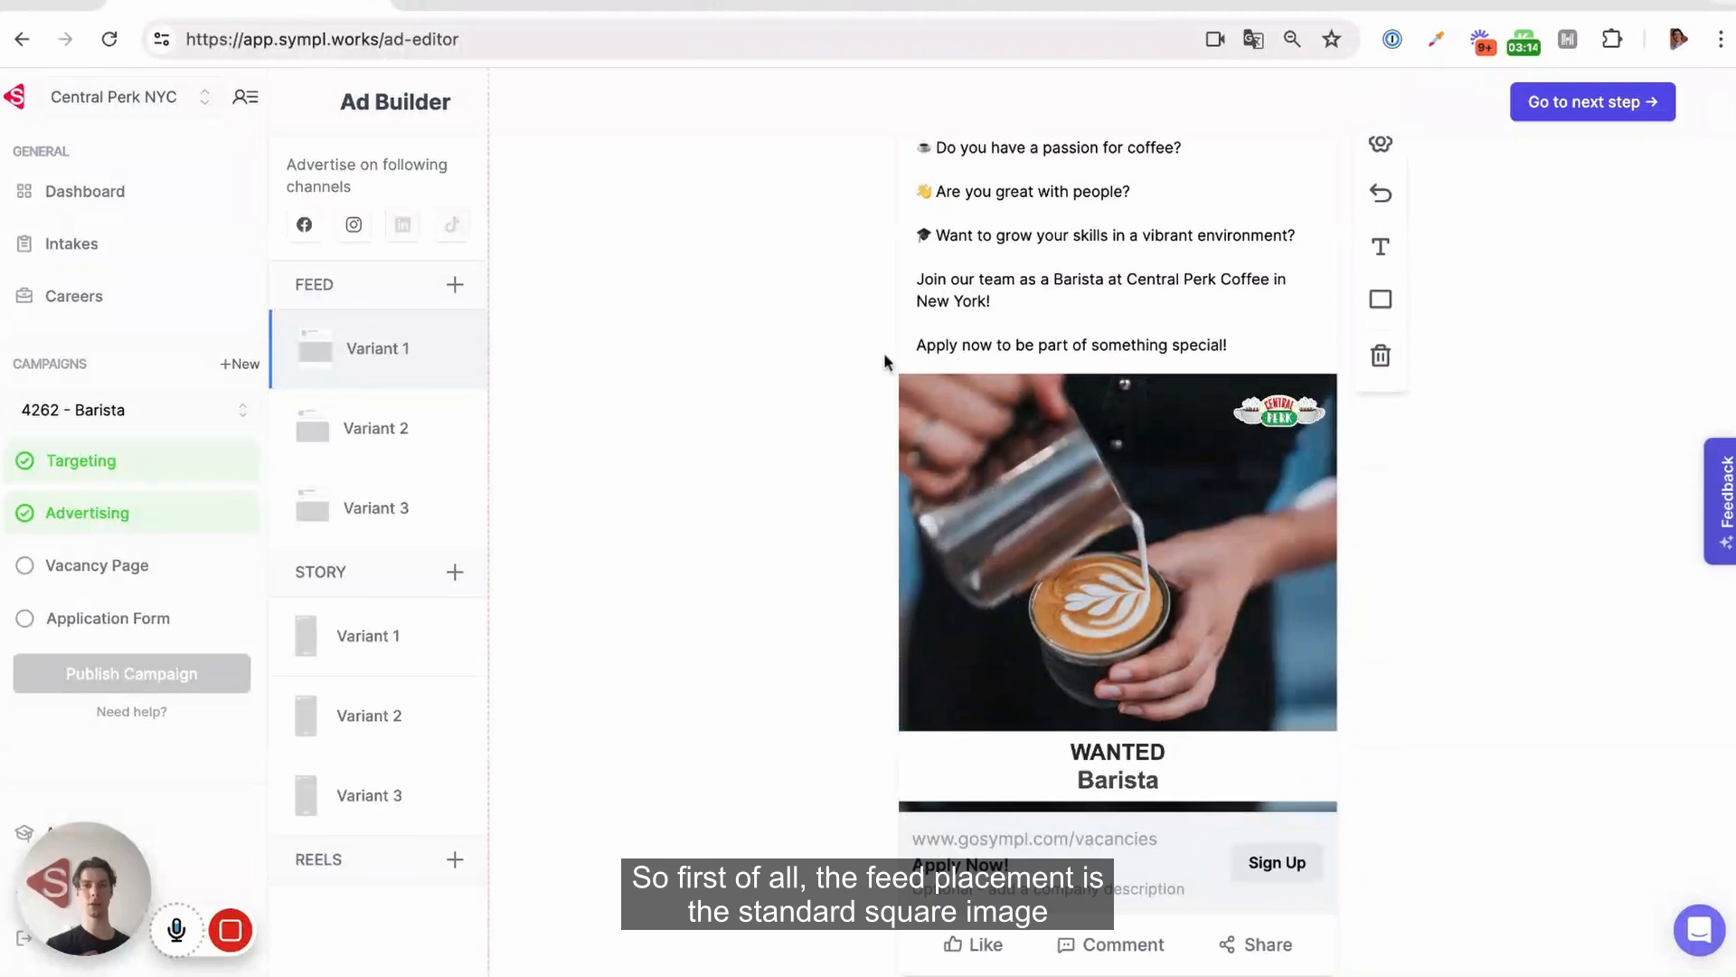
pyautogui.scroll(3, 1117, 398)
pyautogui.click(1154, 297)
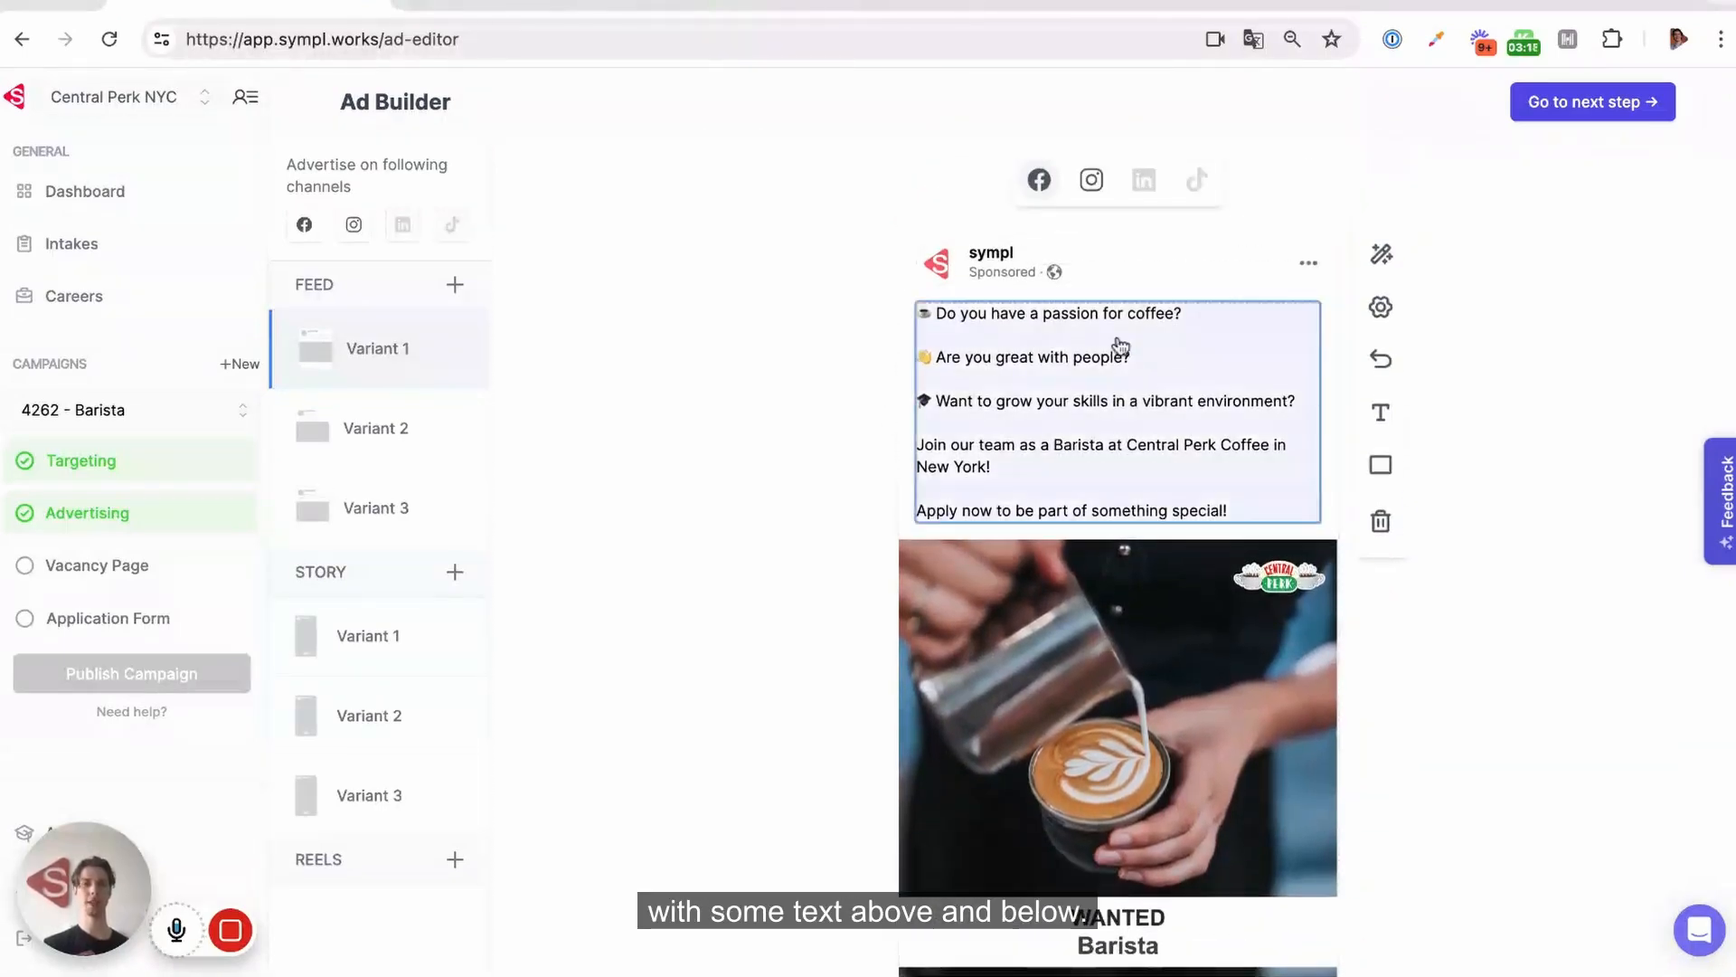
pyautogui.scroll(-3, 1121, 346)
pyautogui.click(320, 649)
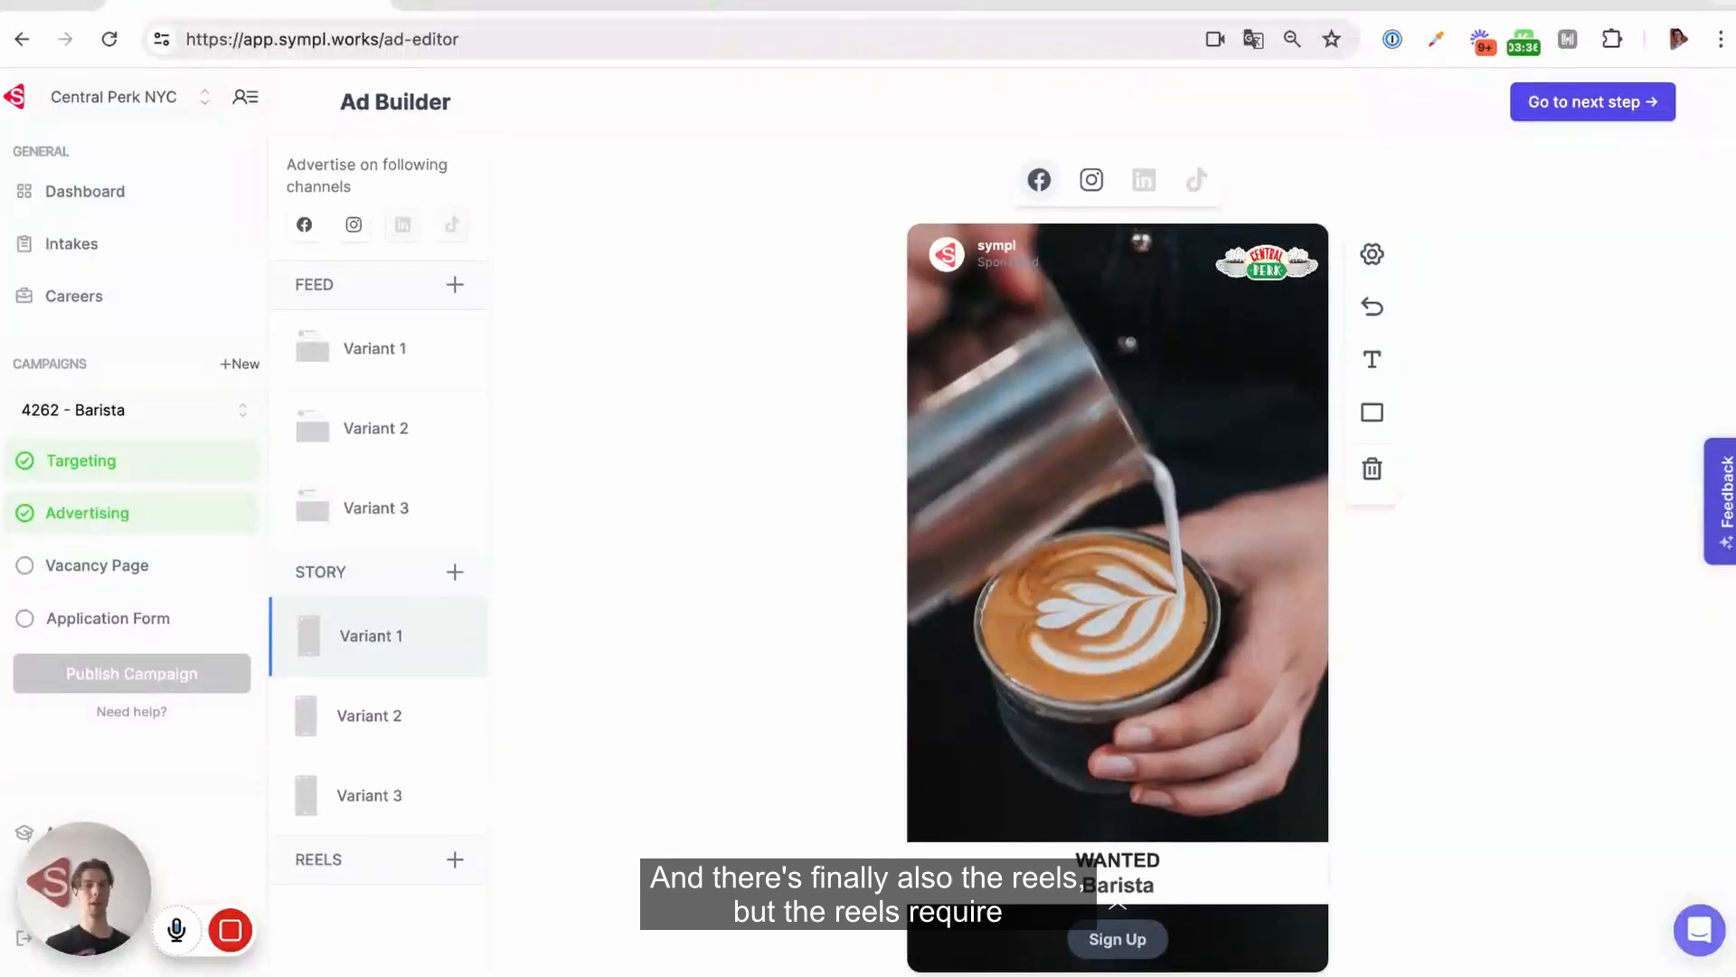
# Add a Reels variant and give it the vertical video of a person standing in a dark room from the media library
pyautogui.click(454, 859)
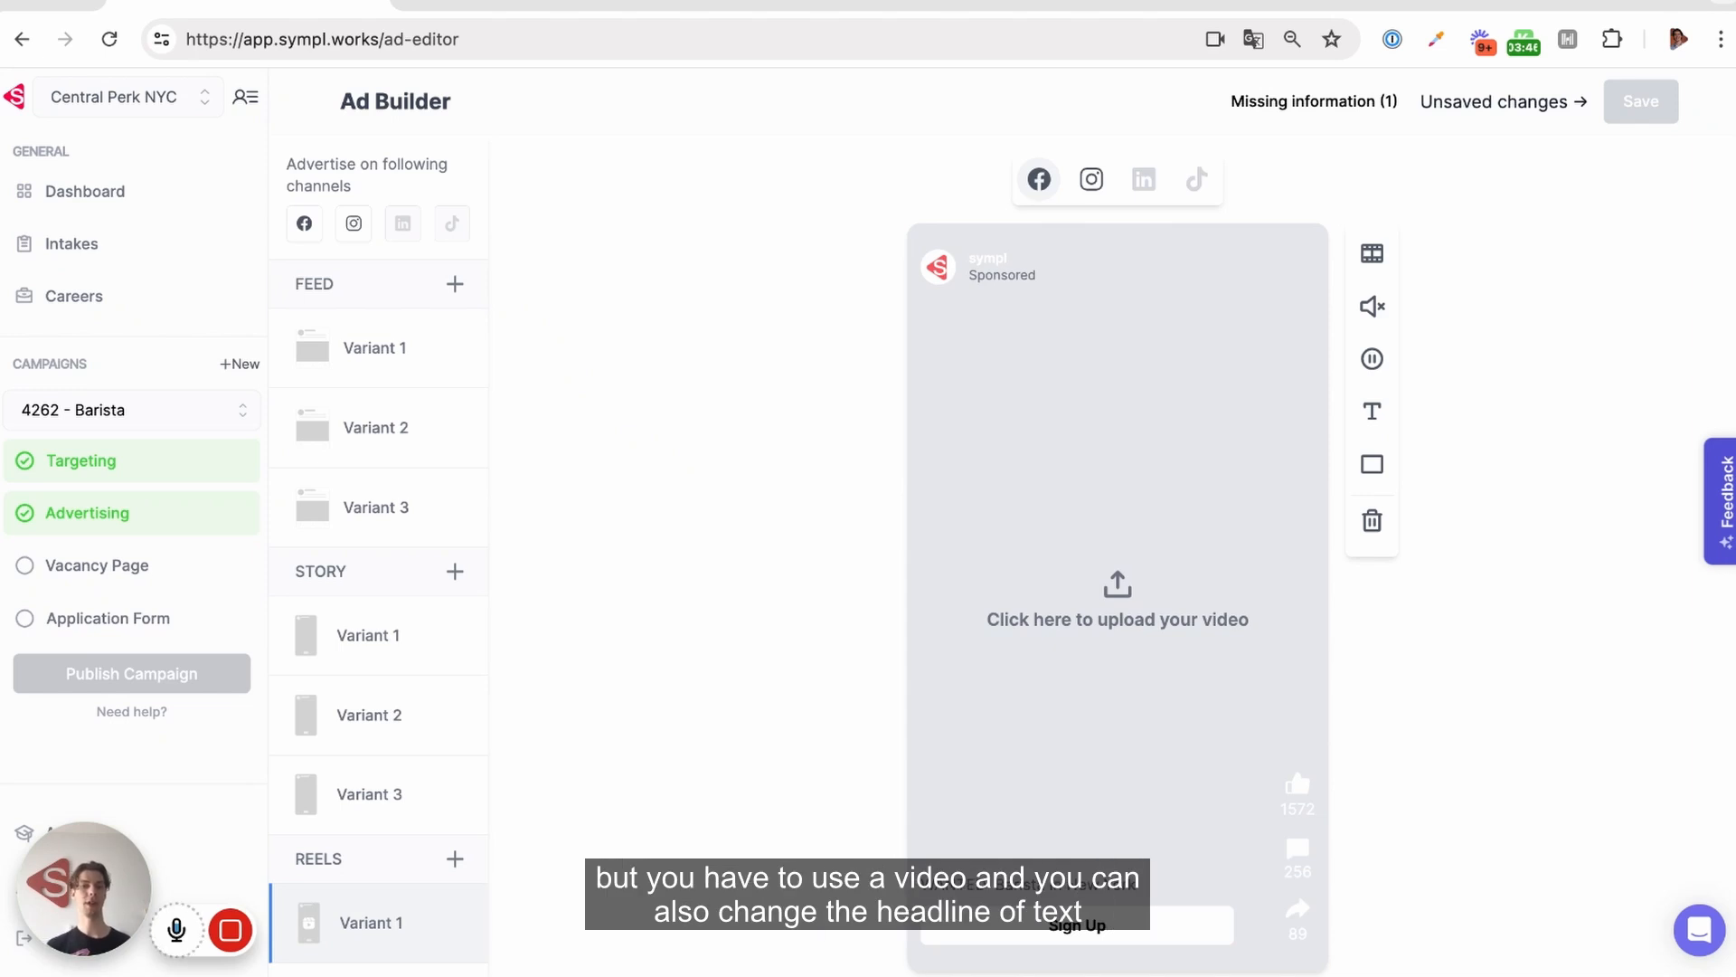
pyautogui.click(1027, 890)
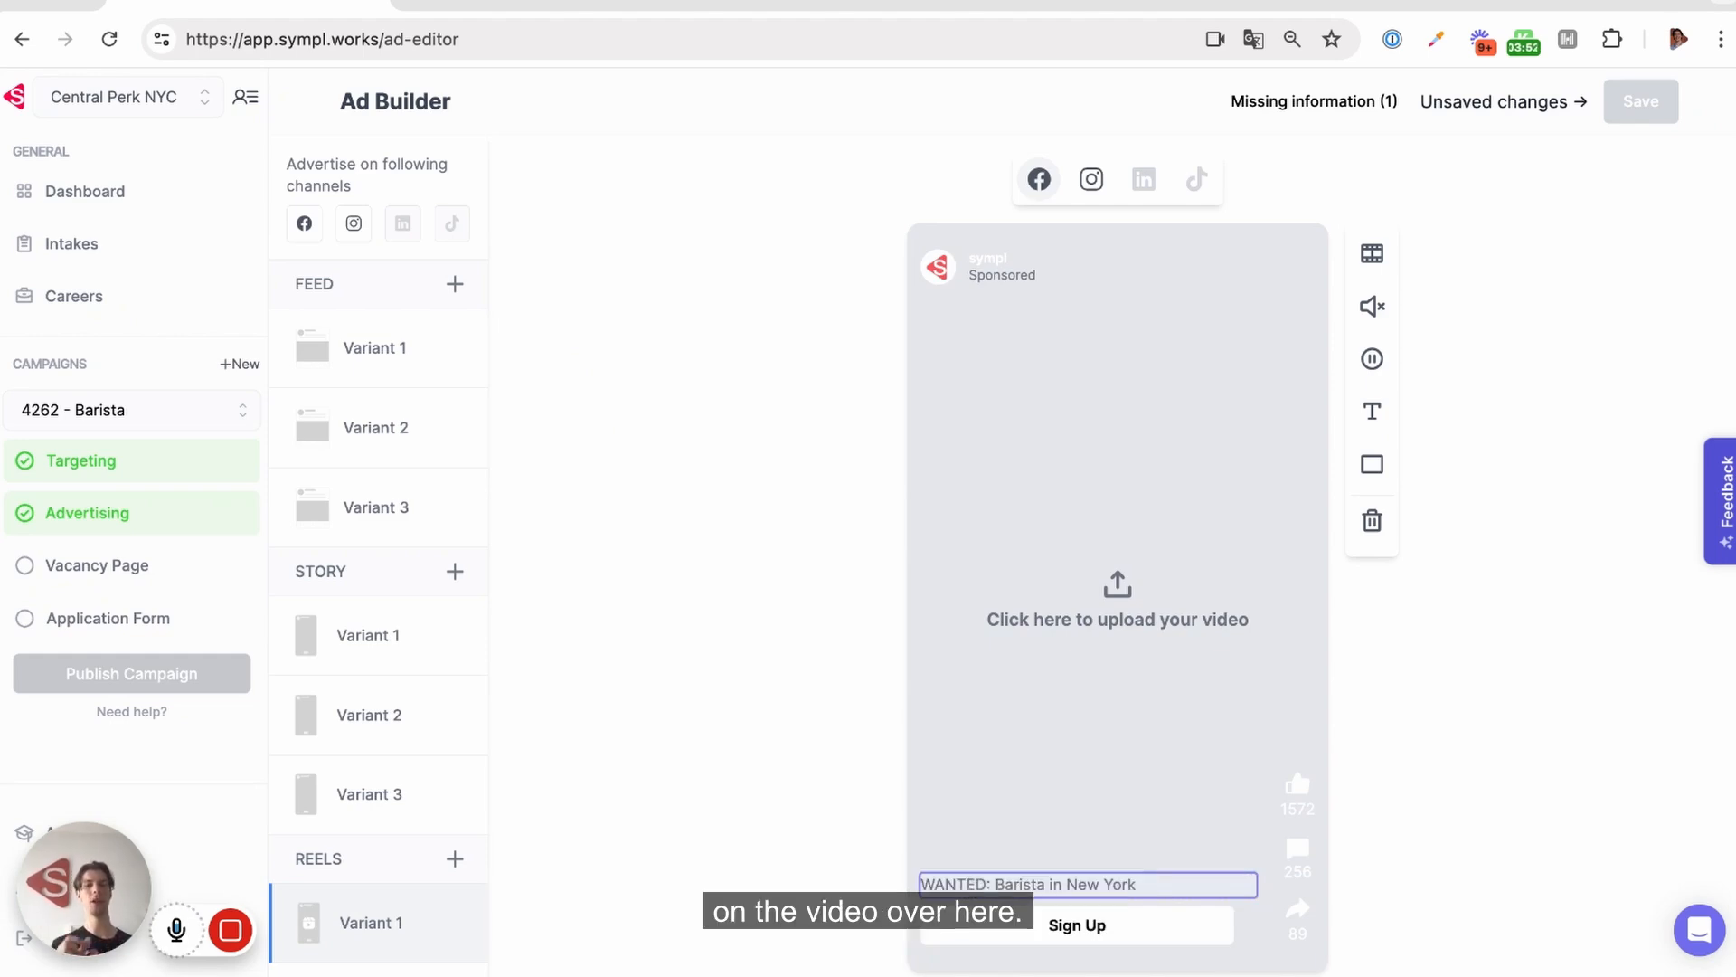
pyautogui.click(1121, 619)
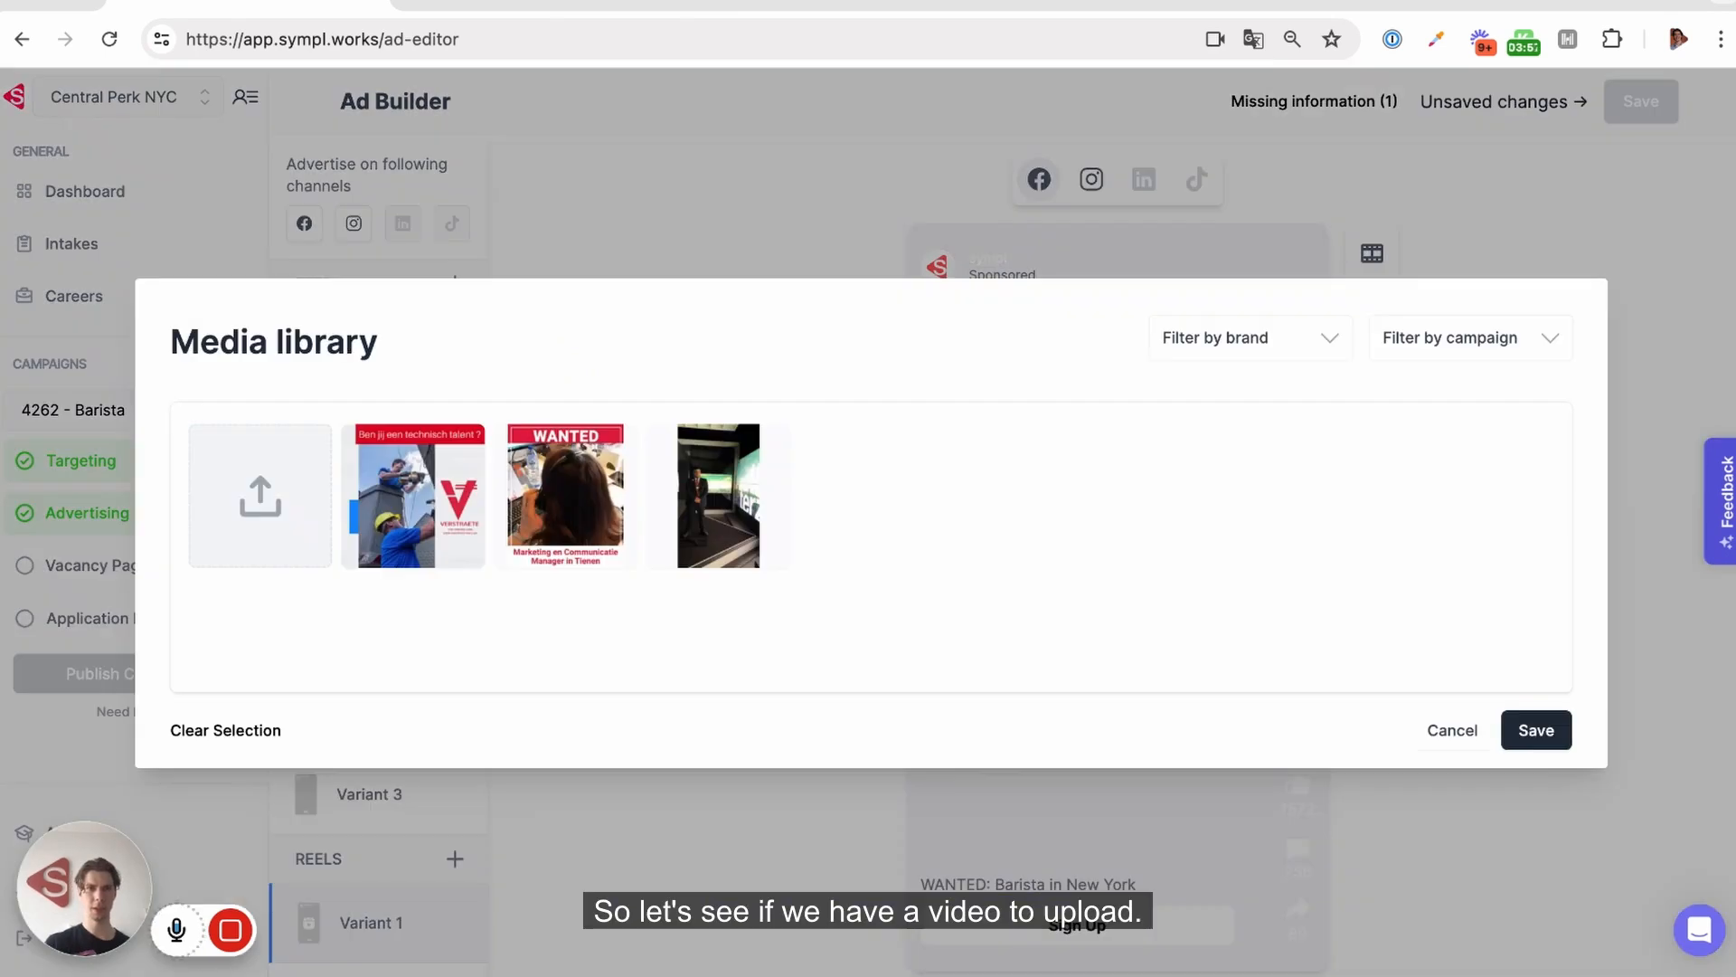
pyautogui.click(717, 525)
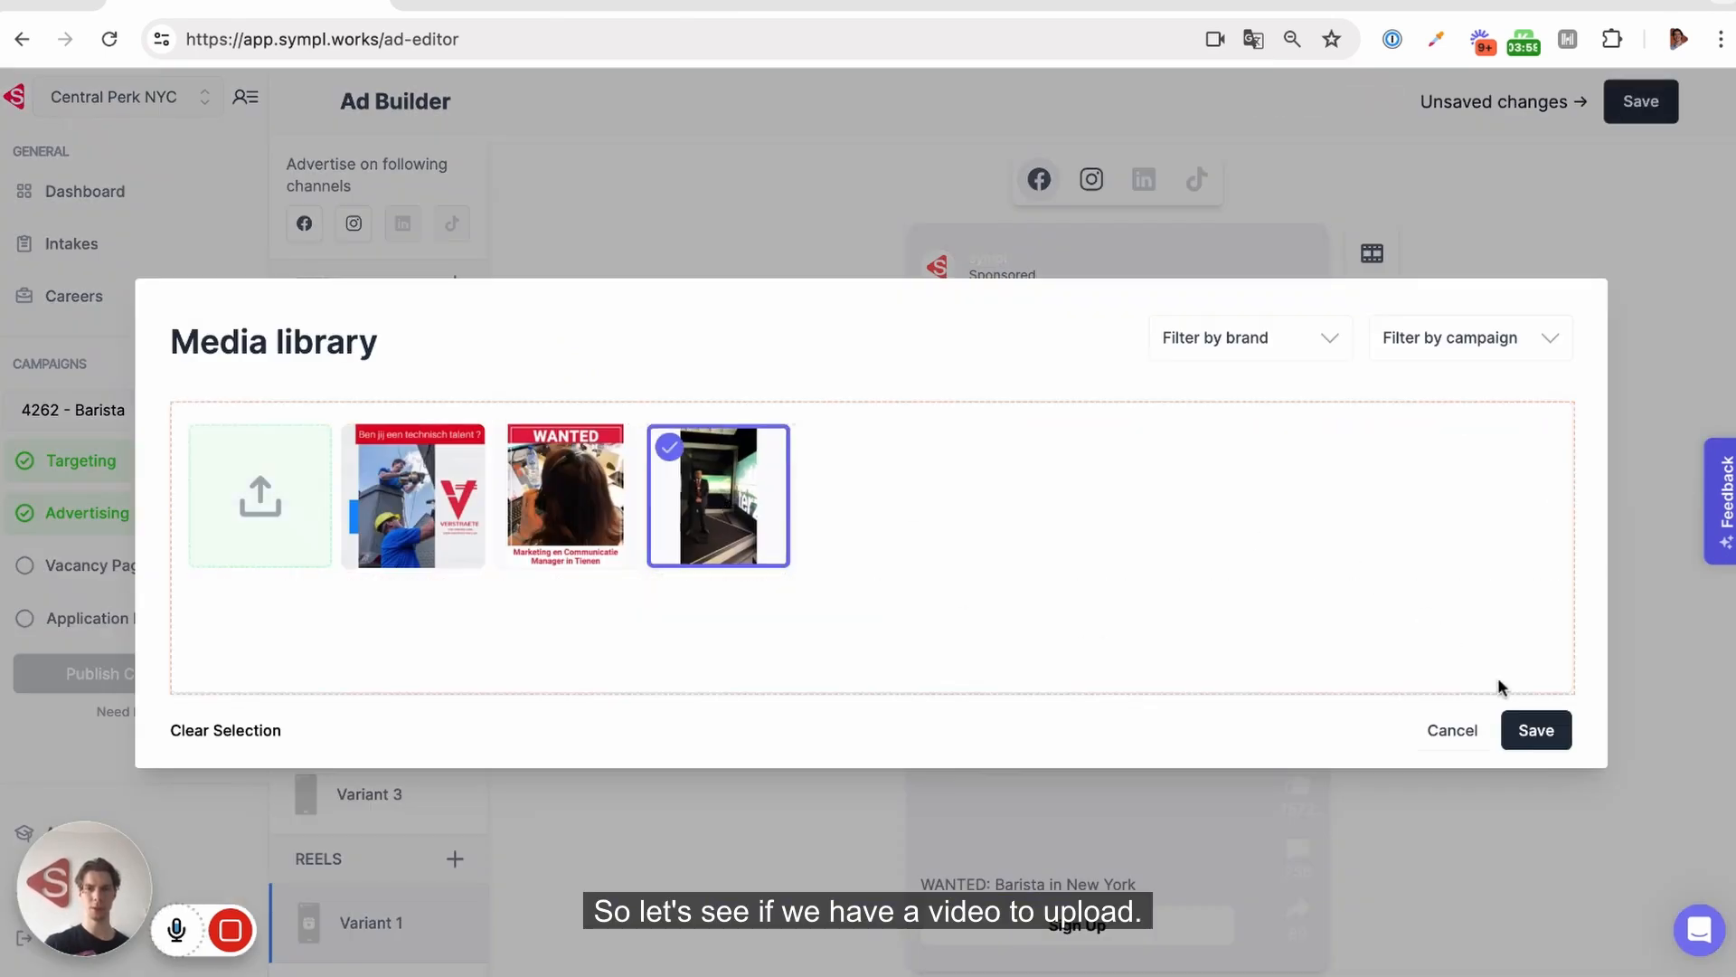
pyautogui.click(1535, 733)
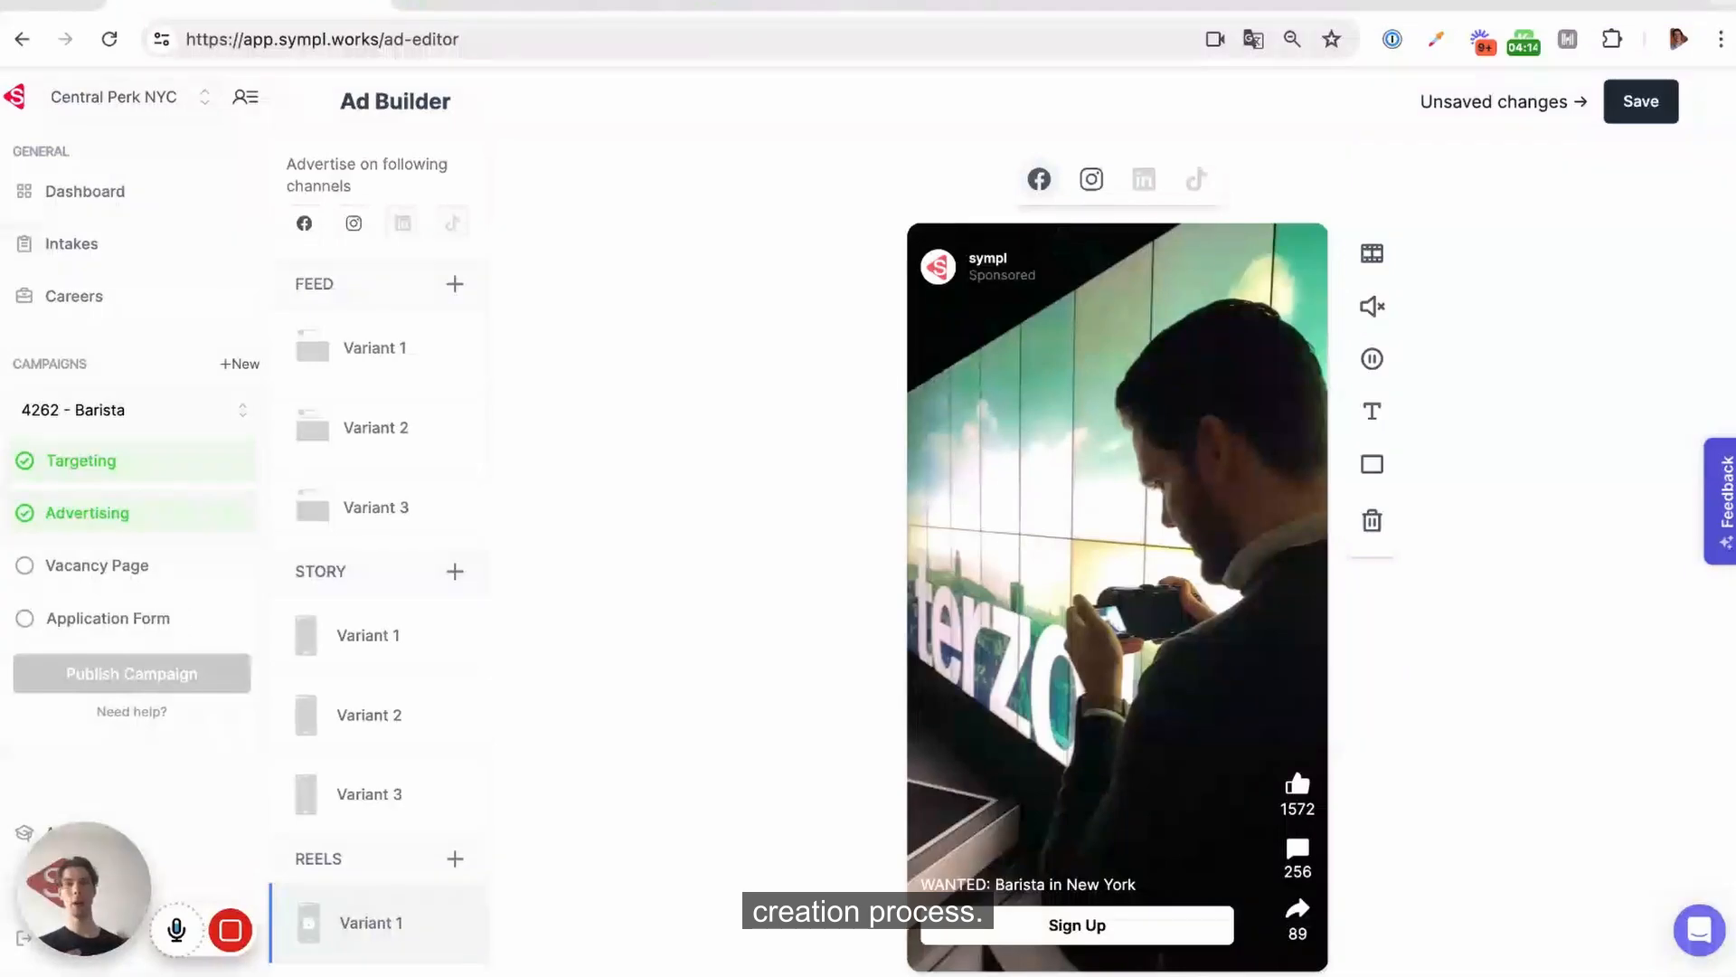
# Pause the video playing in the Reels variant
pyautogui.click(1370, 362)
pyautogui.click(1370, 366)
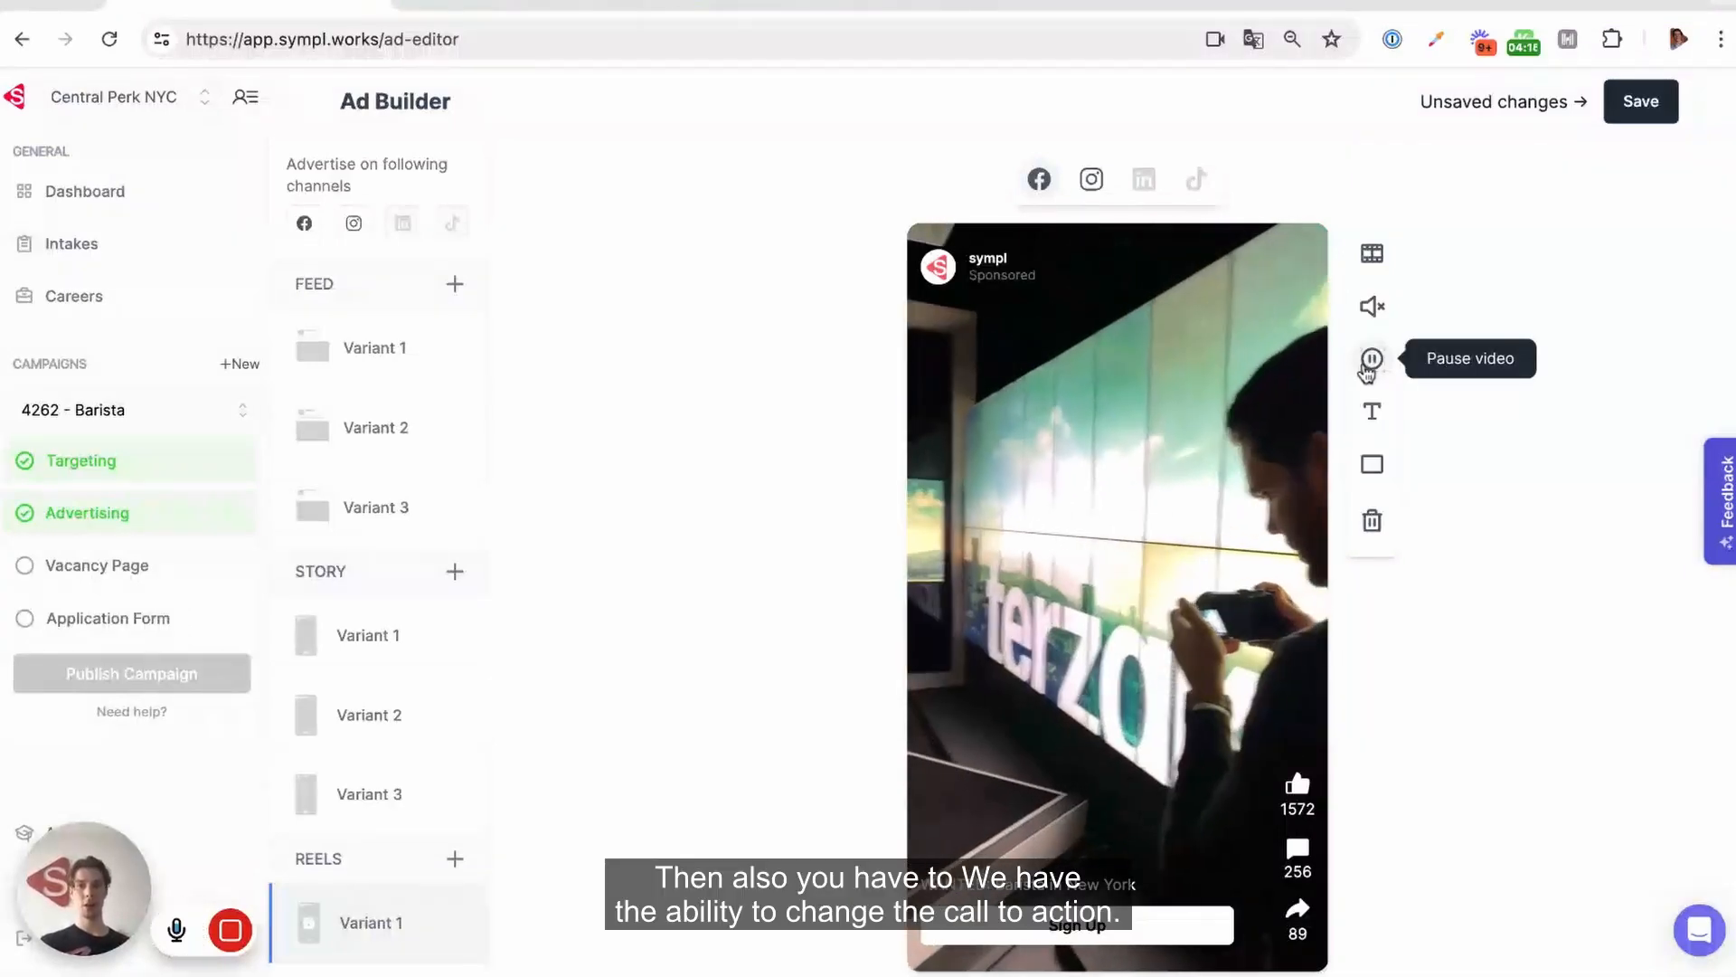
pyautogui.click(1370, 362)
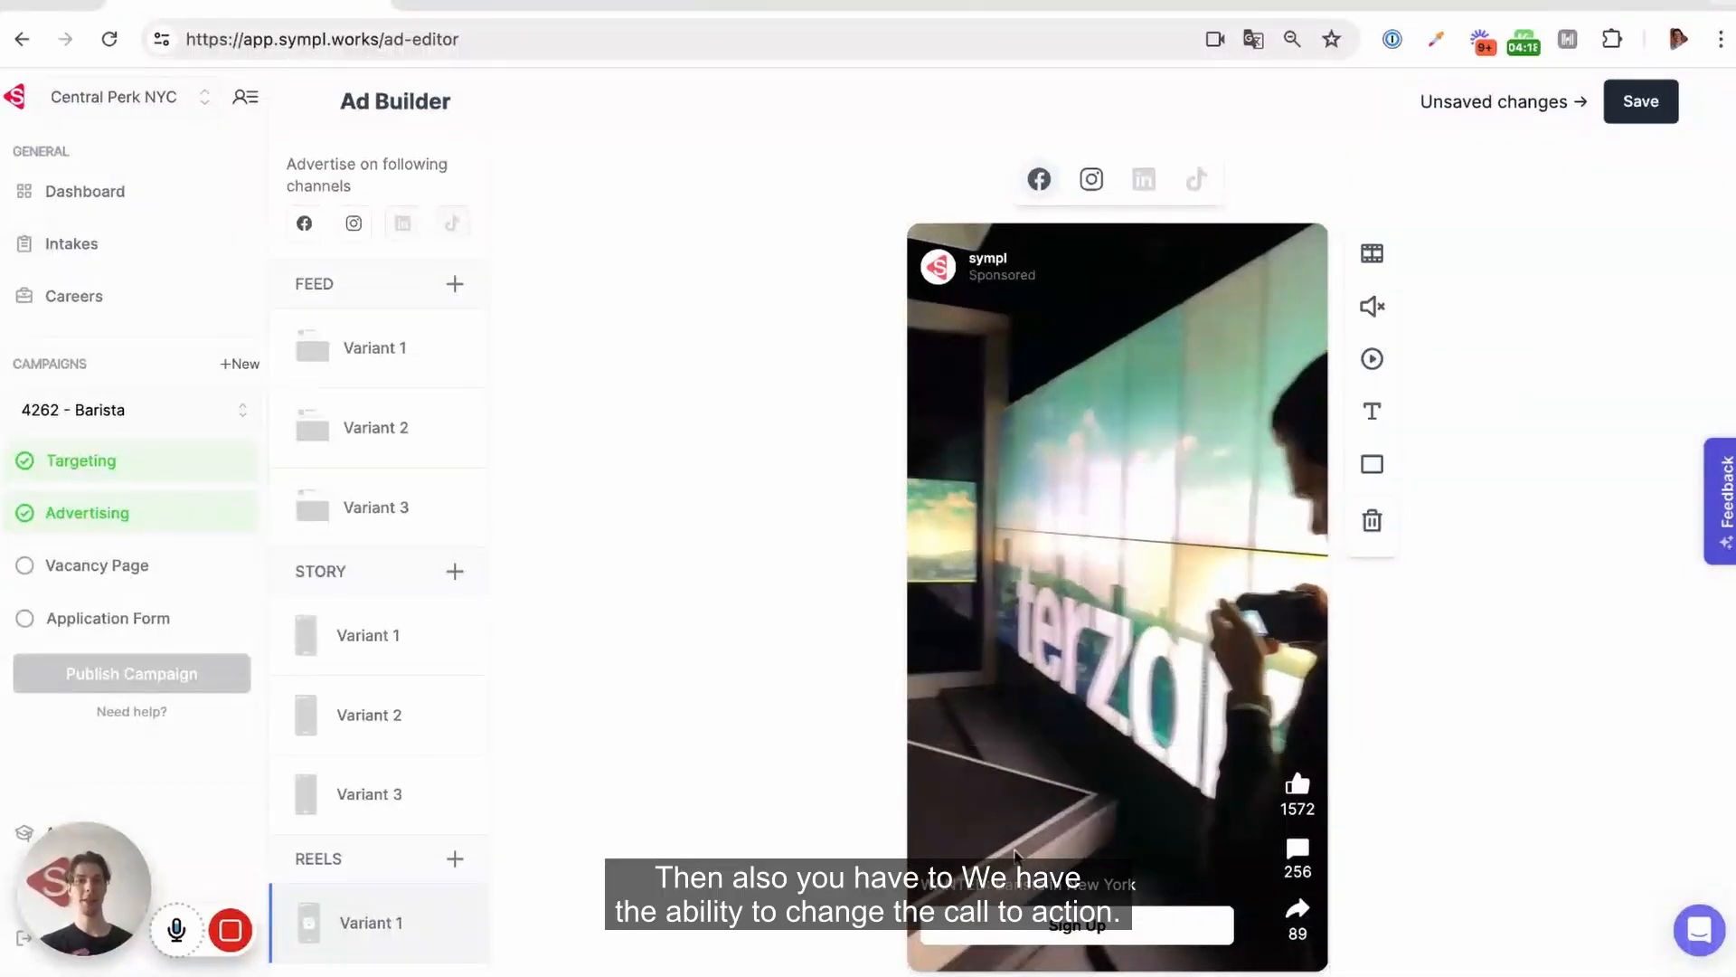
# Examine the call-to-action options for the Reels variant and compare with the first story variant
pyautogui.click(1053, 936)
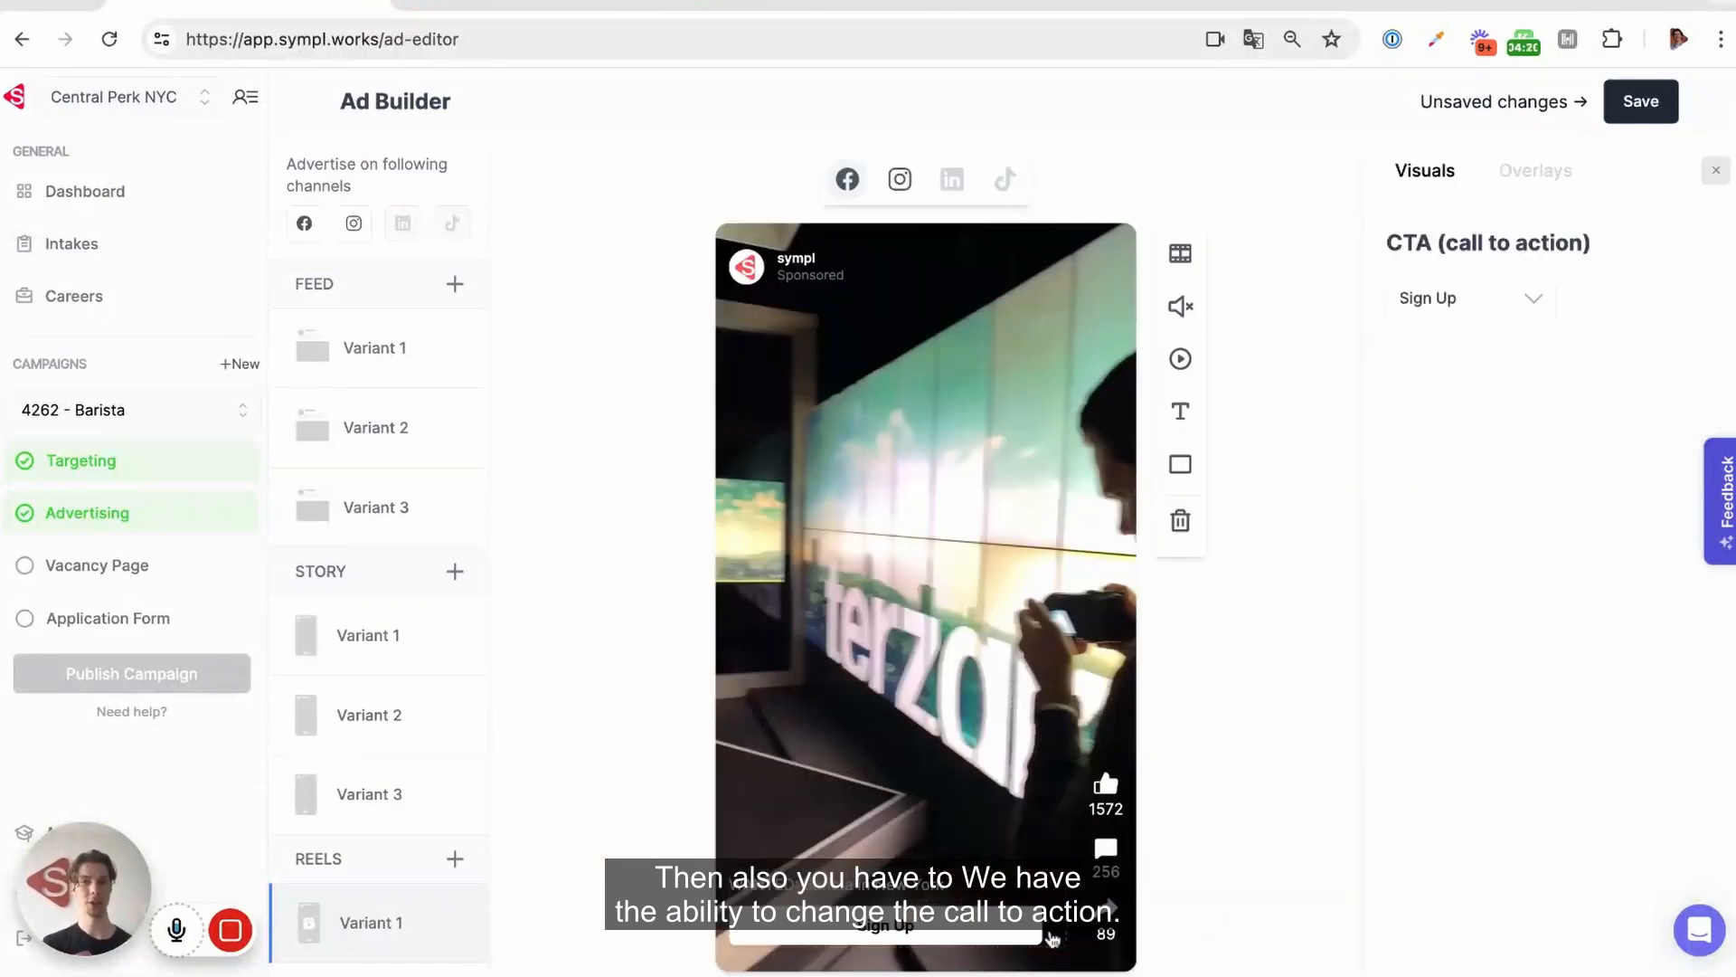
pyautogui.click(1474, 296)
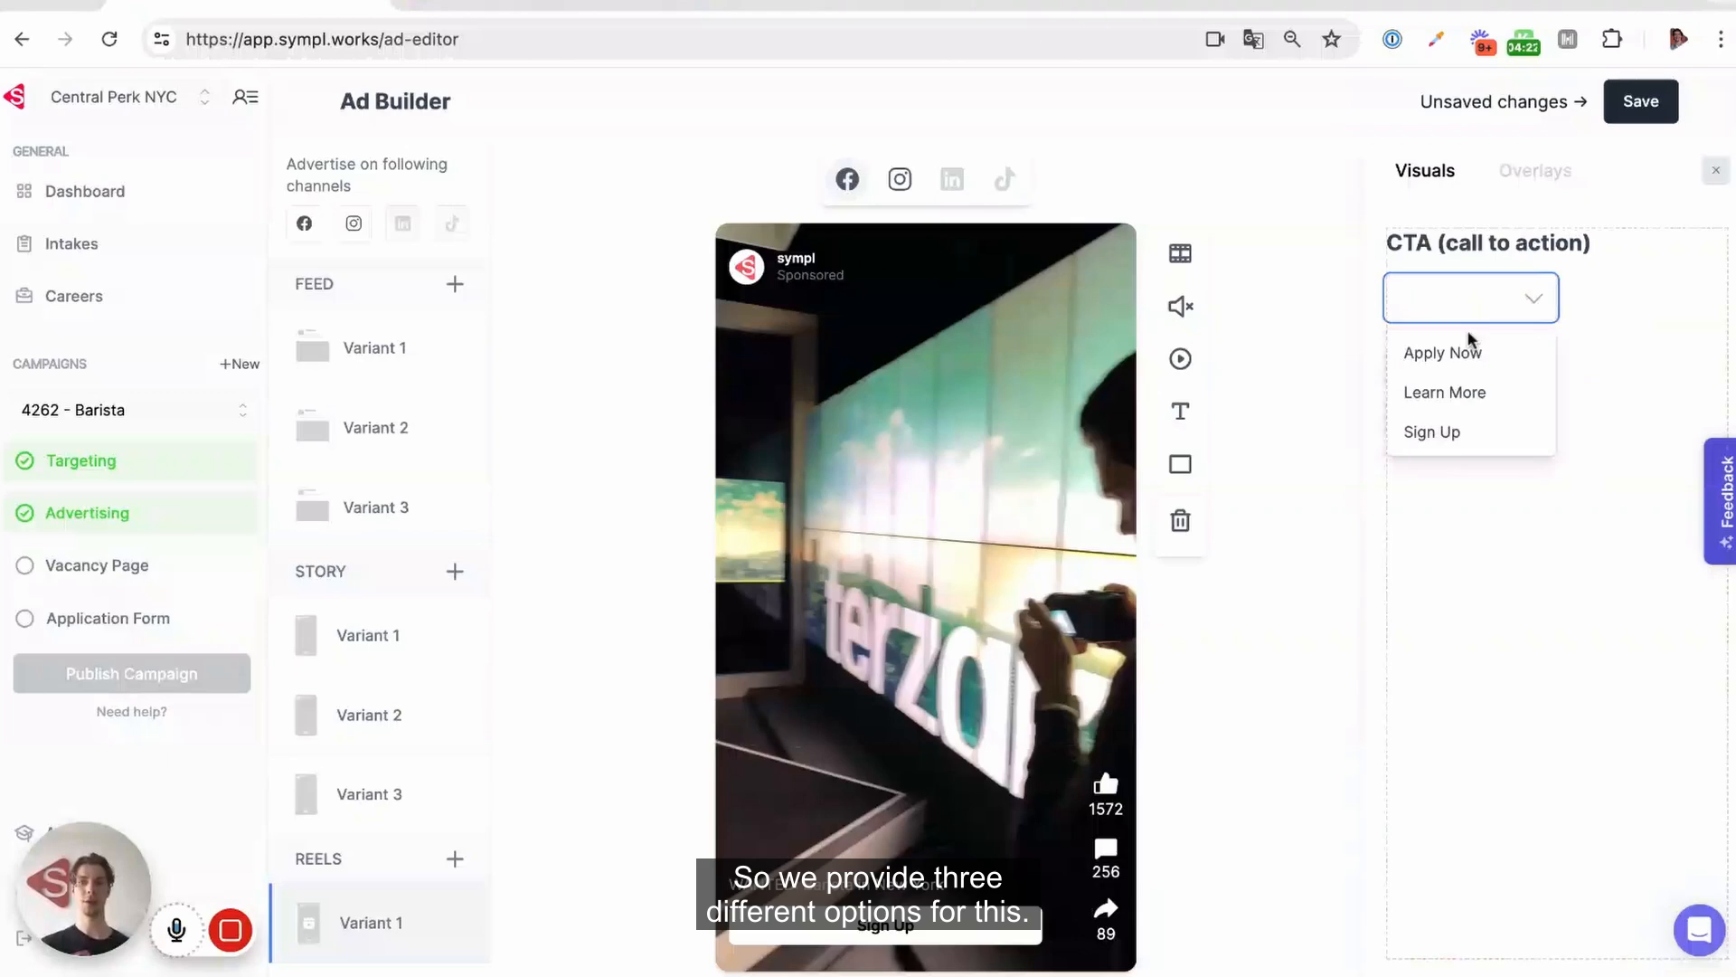
pyautogui.click(1715, 170)
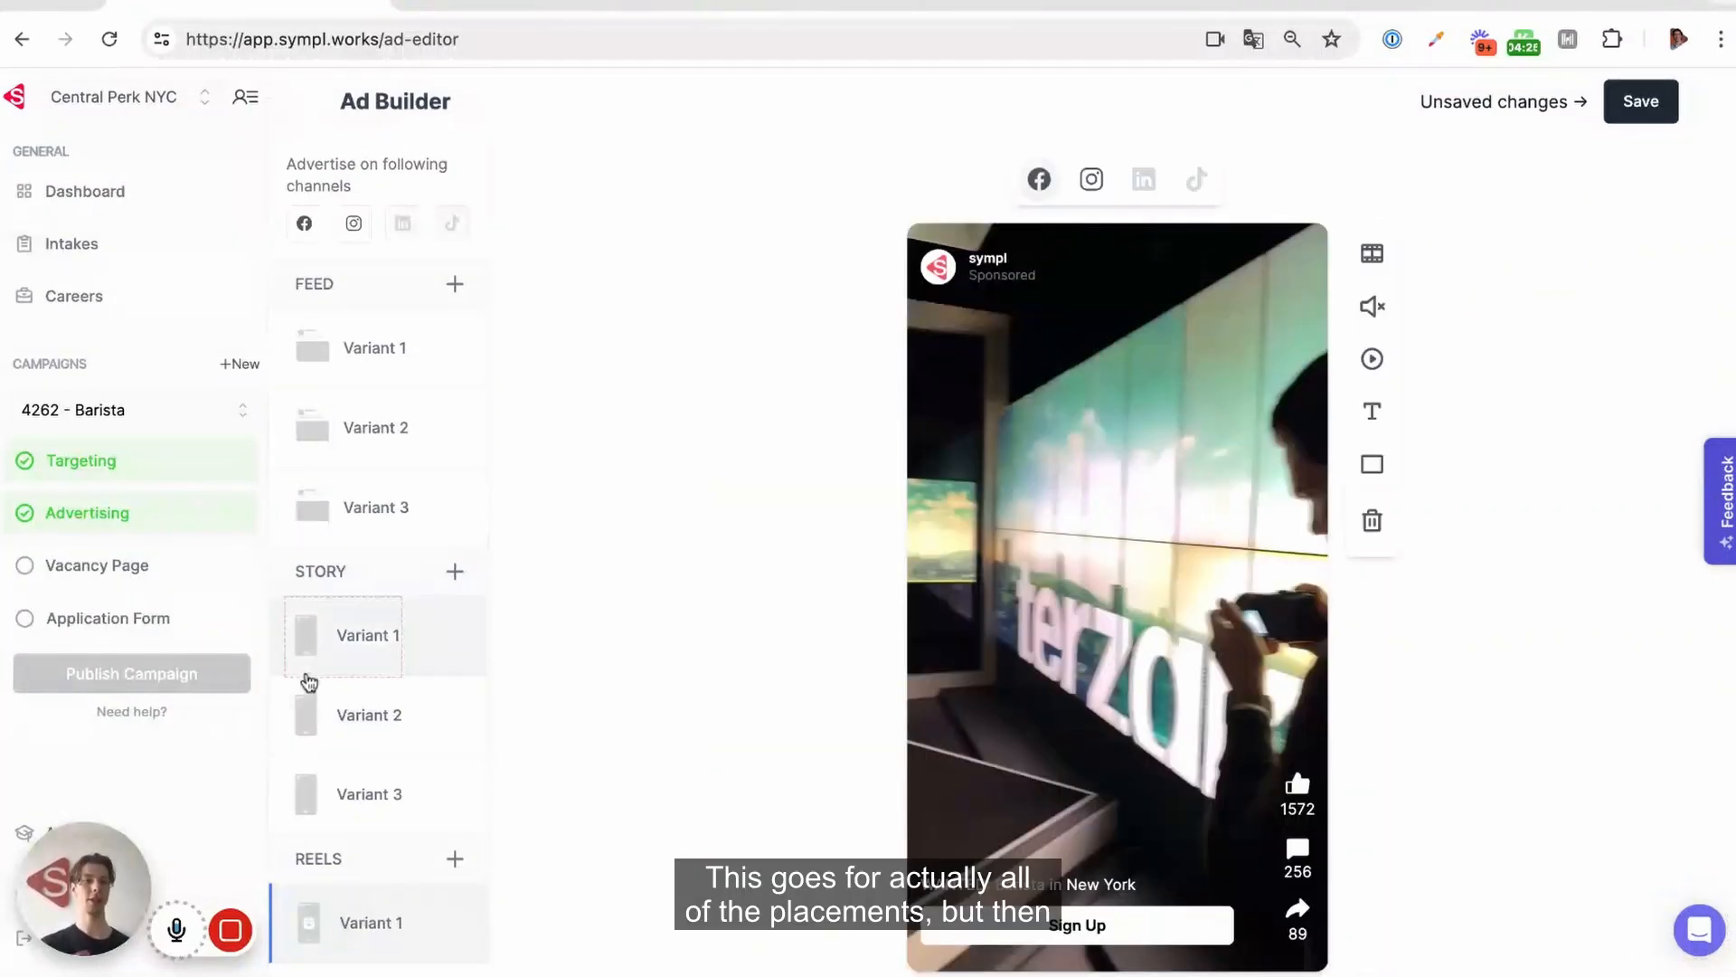
pyautogui.click(365, 660)
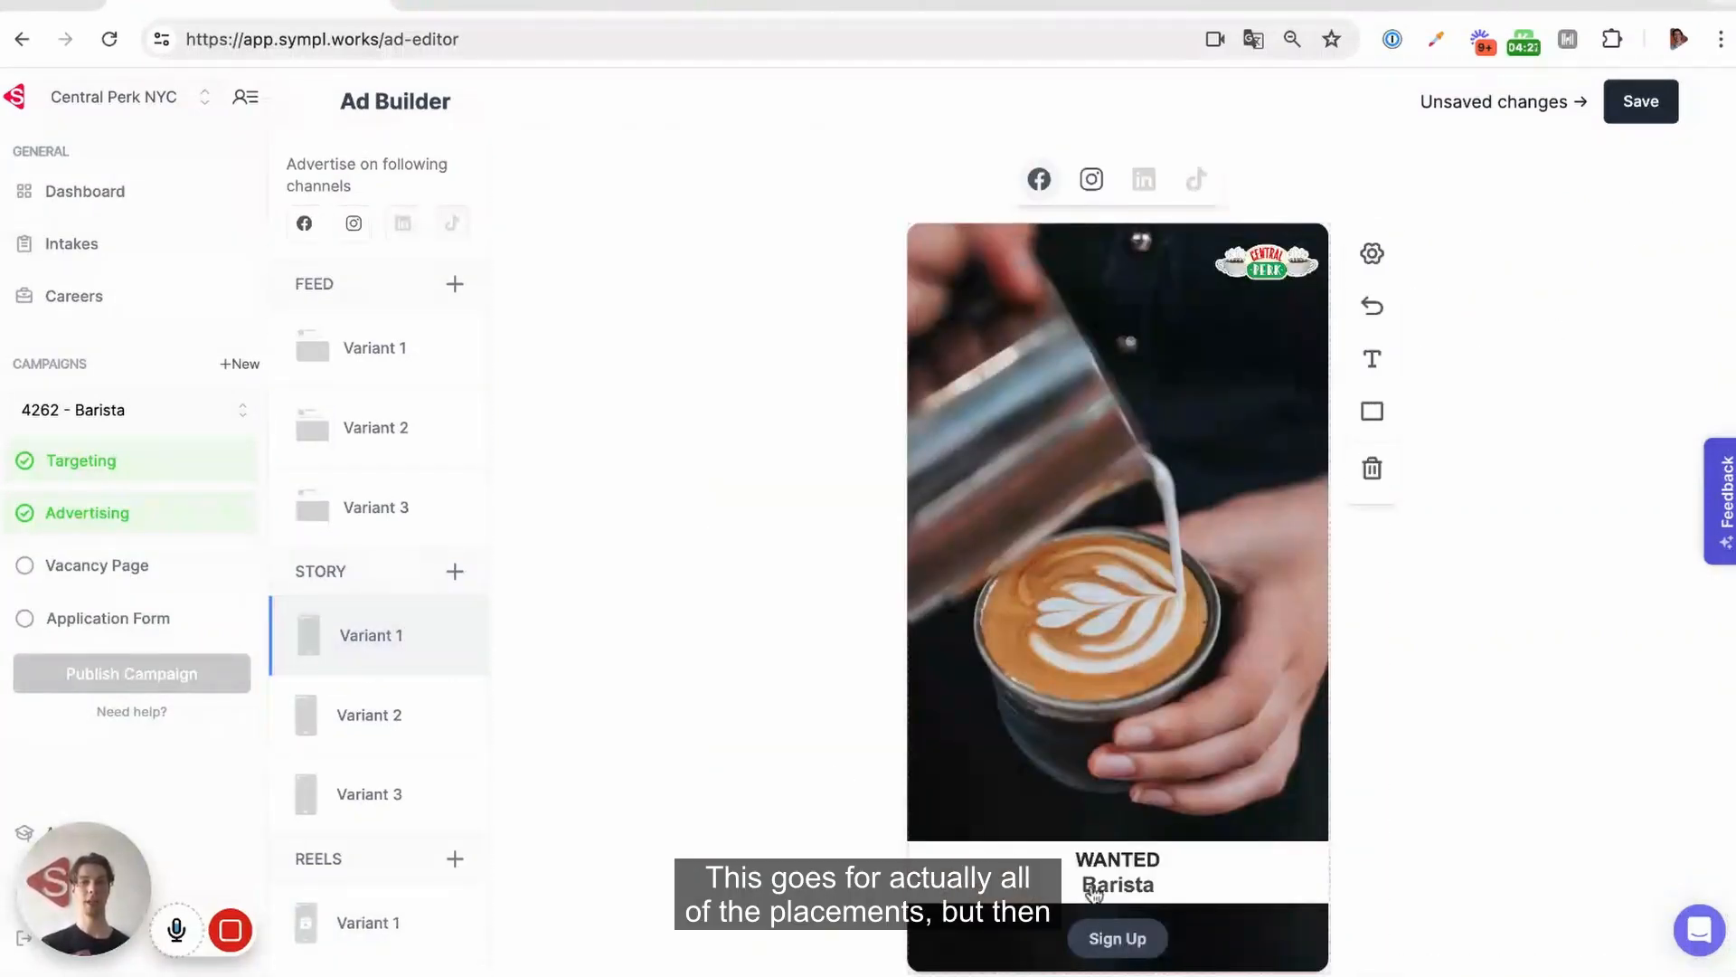
# Delete the closing sentence "Apply now to be part of something special!" from feed Variant 3's ad text and save the changes
pyautogui.click(418, 539)
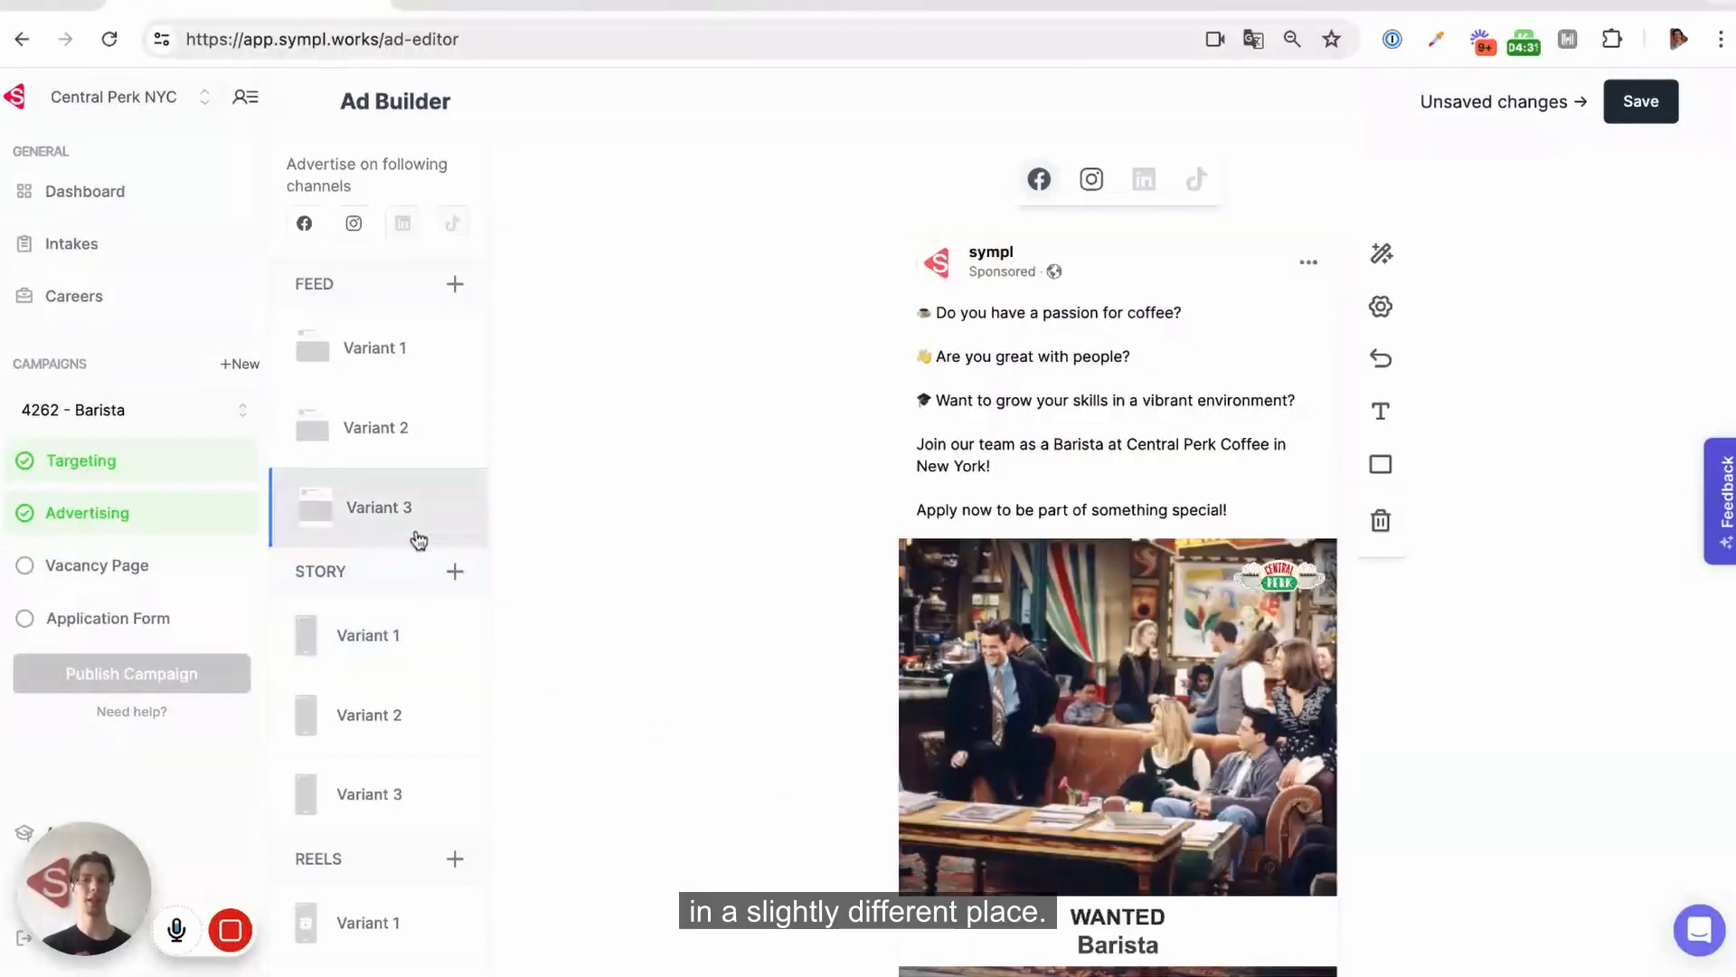
pyautogui.scroll(-1, 778, 734)
pyautogui.scroll(-1, 777, 735)
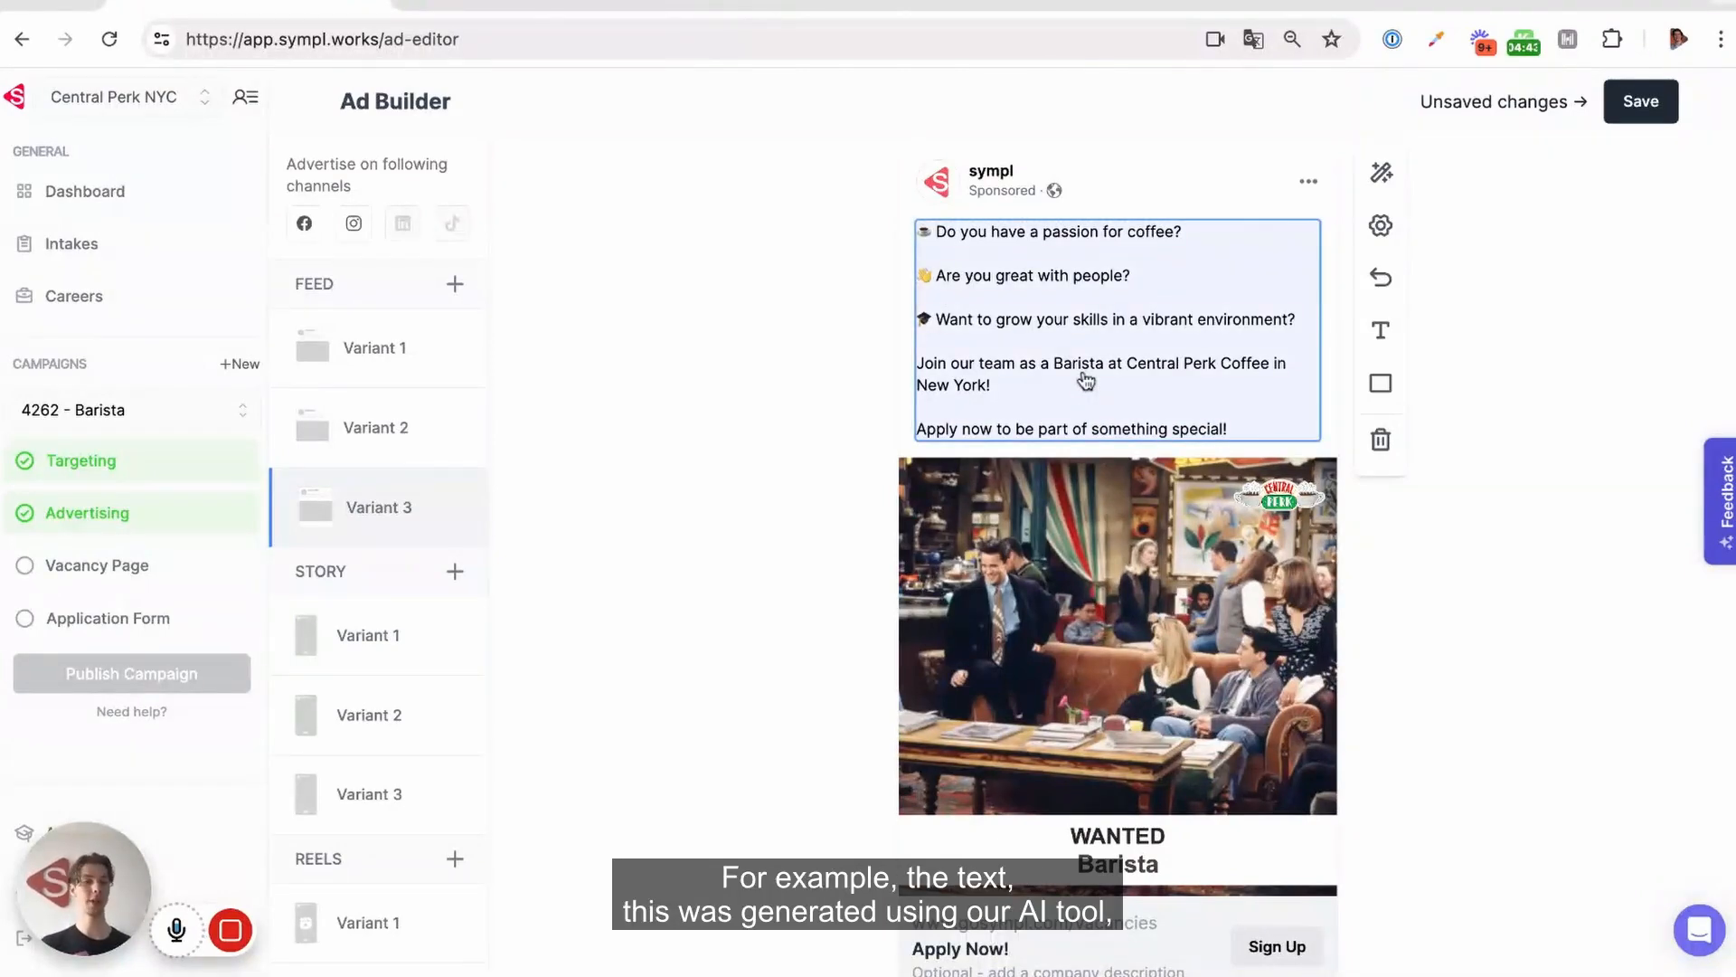
pyautogui.click(1118, 330)
pyautogui.scroll(-3, 1118, 325)
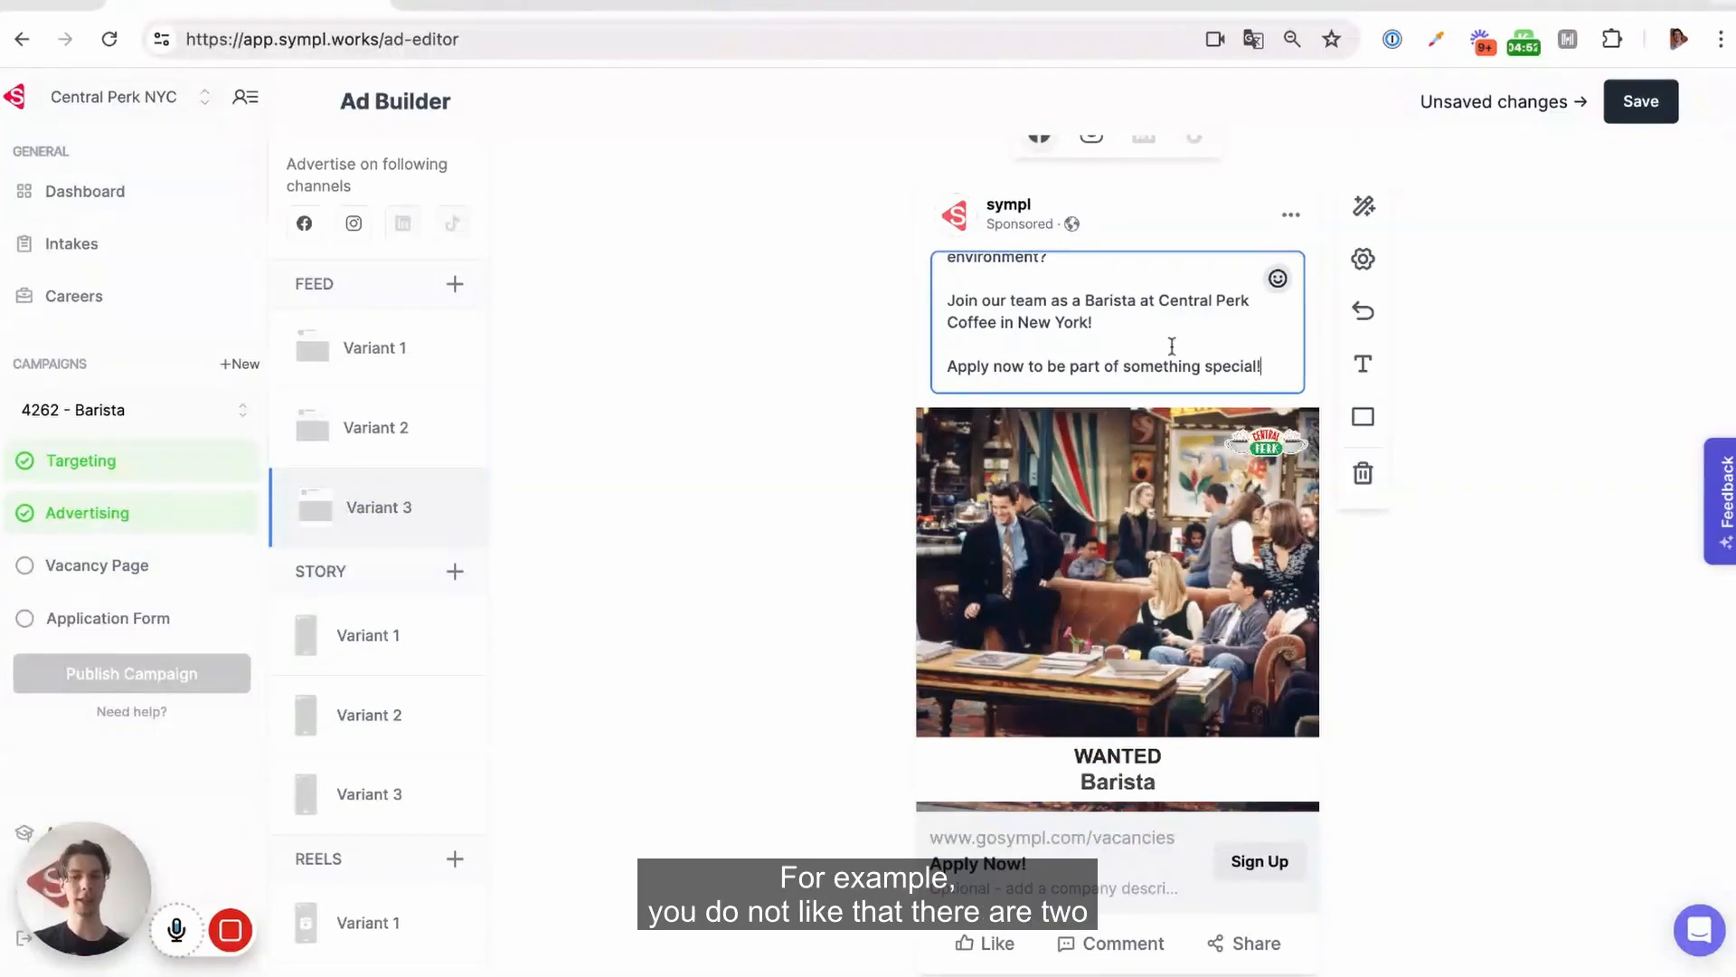
pyautogui.hotkey('shift', 'Home')
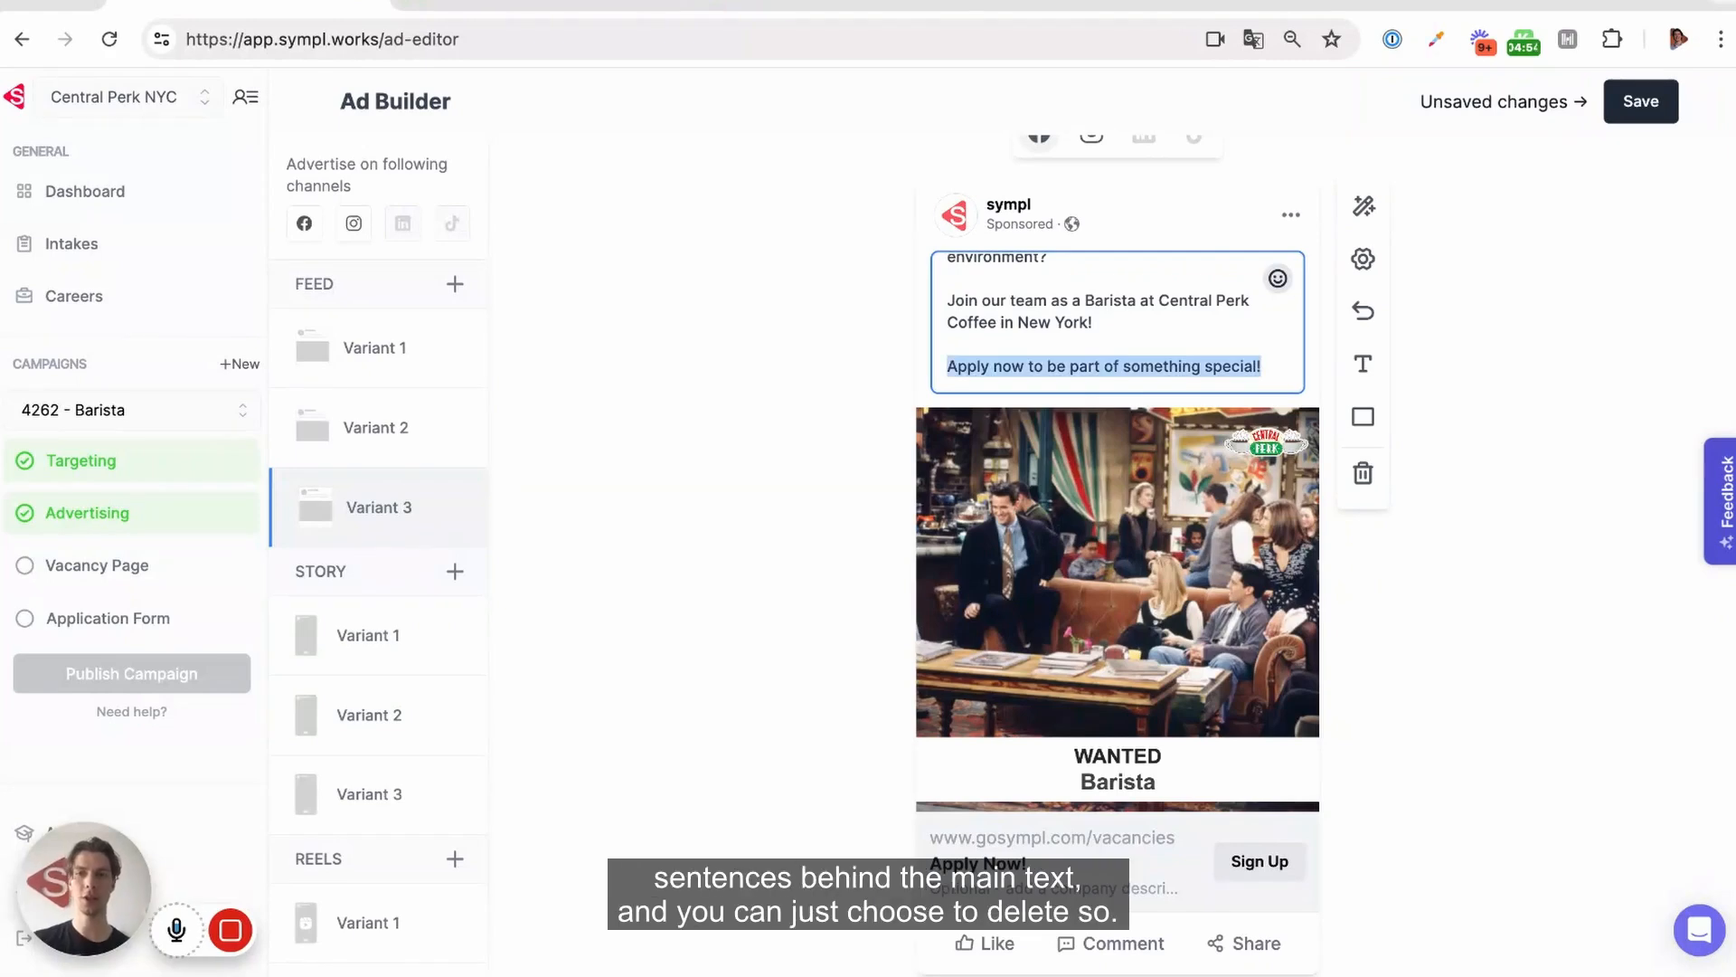
pyautogui.press('BackSpace')
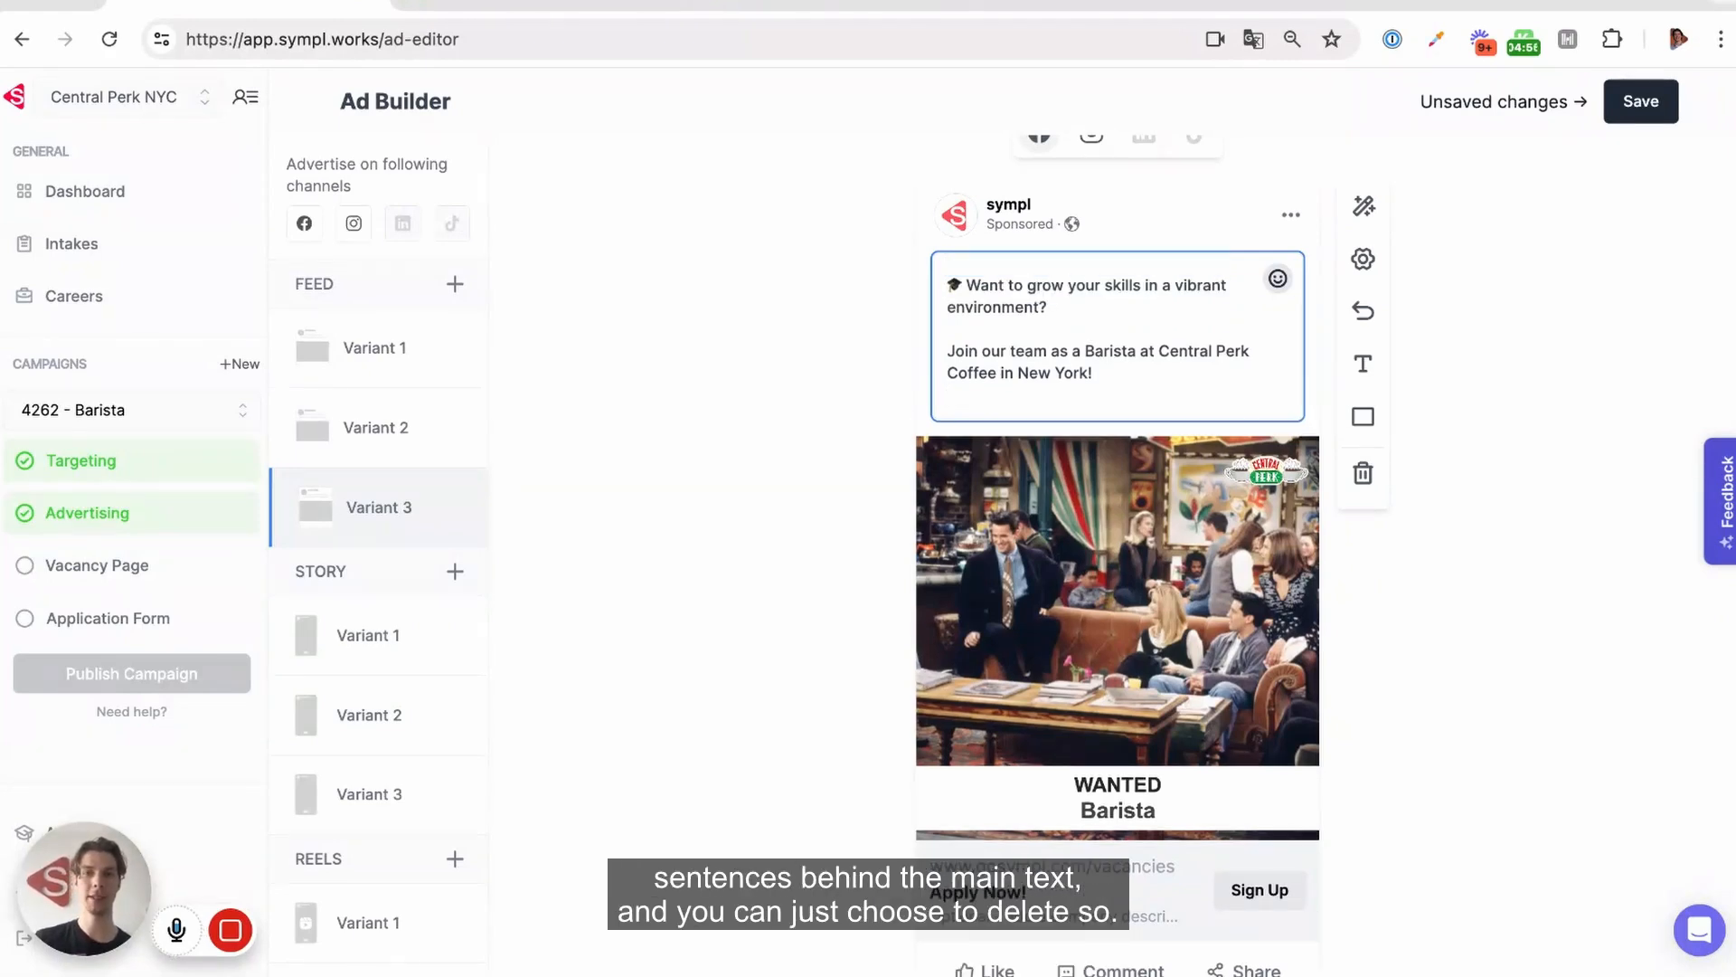
pyautogui.press('BackSpace')
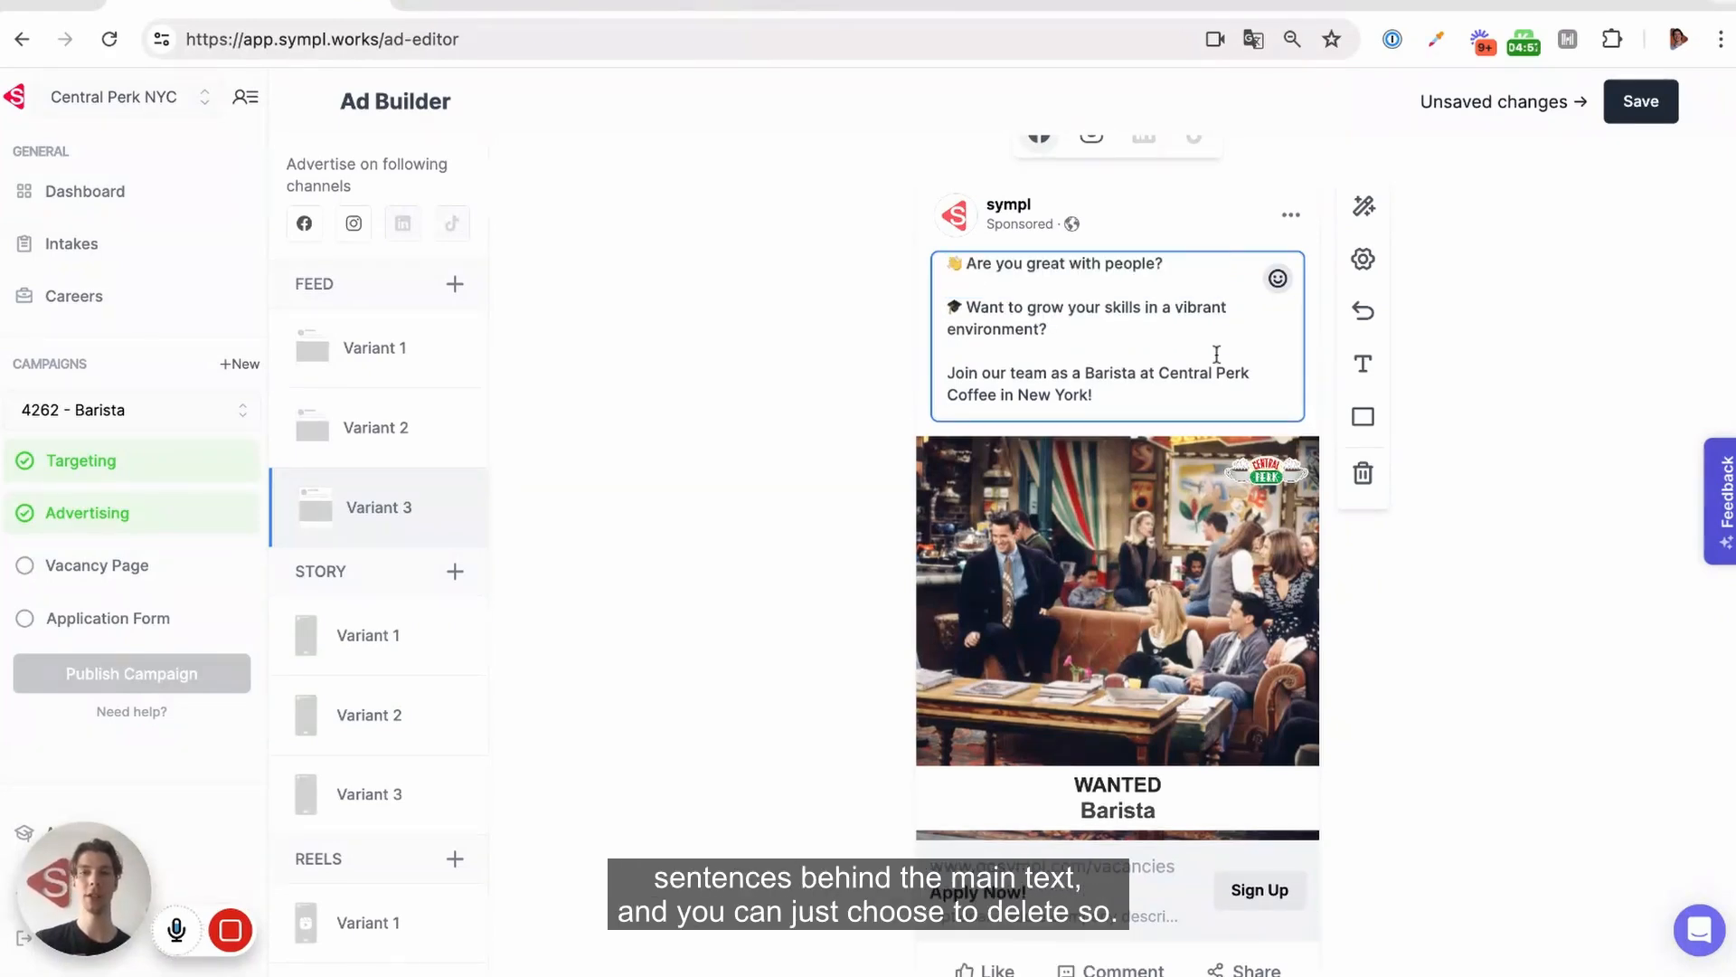
pyautogui.click(1655, 107)
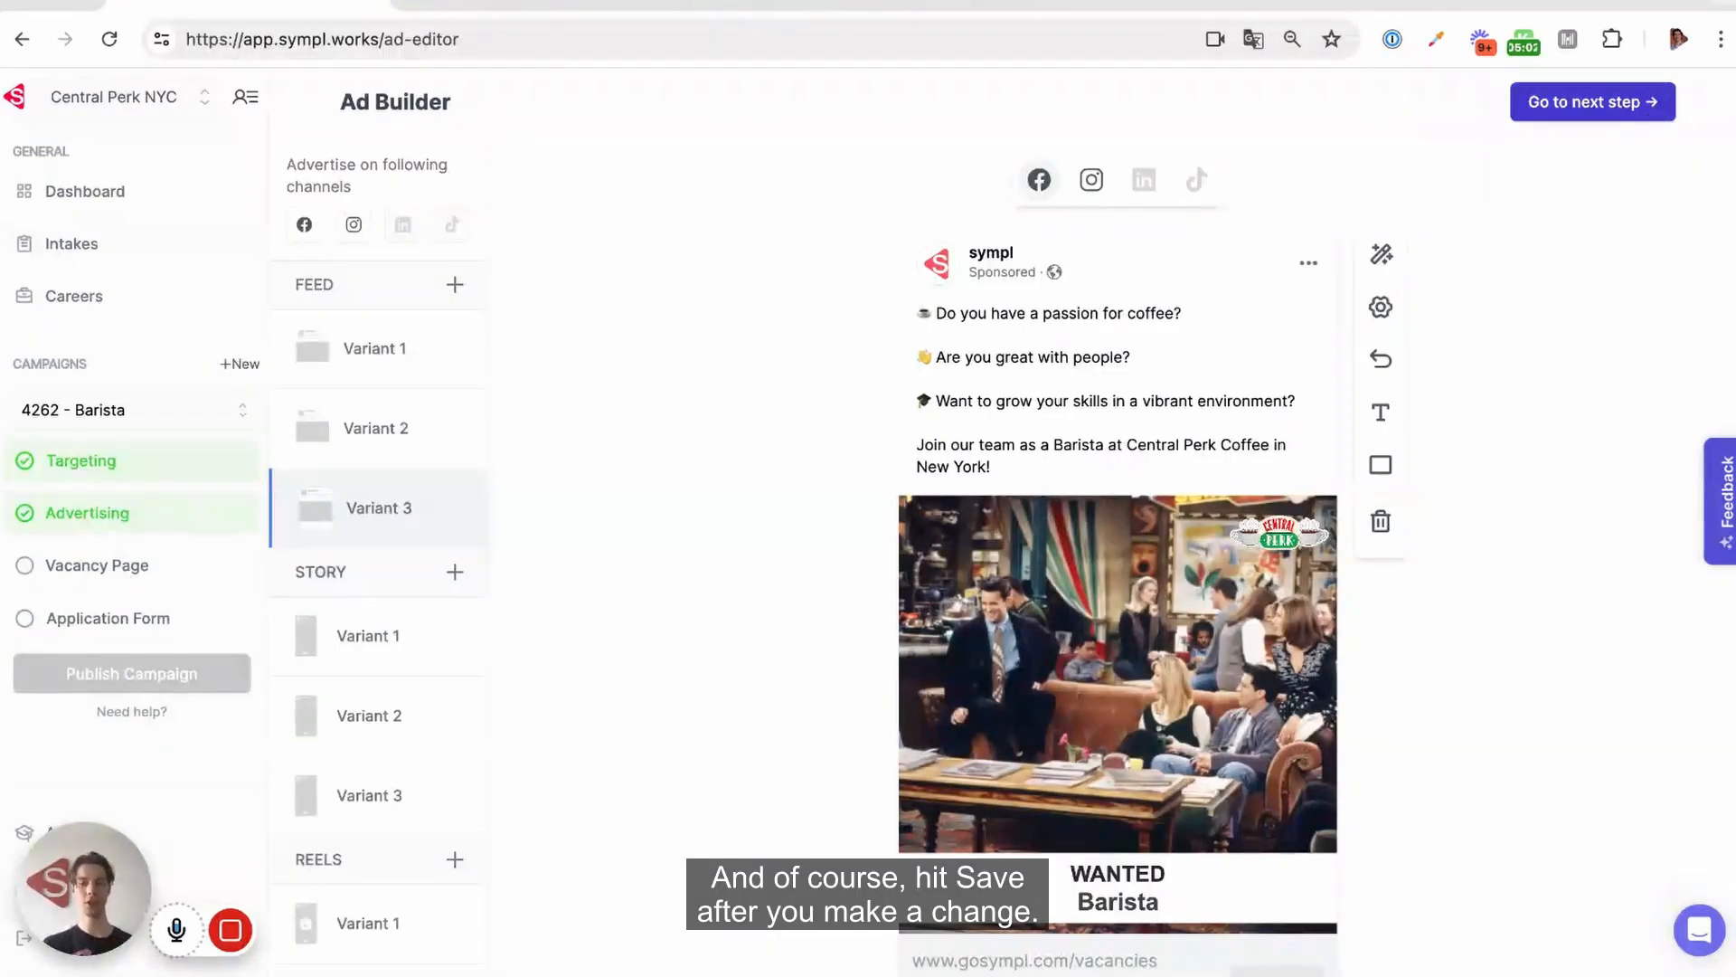
# Apply the overlay with a dark WANTED label centred over the image and "Barista" below it to feed Variant 1
pyautogui.click(376, 348)
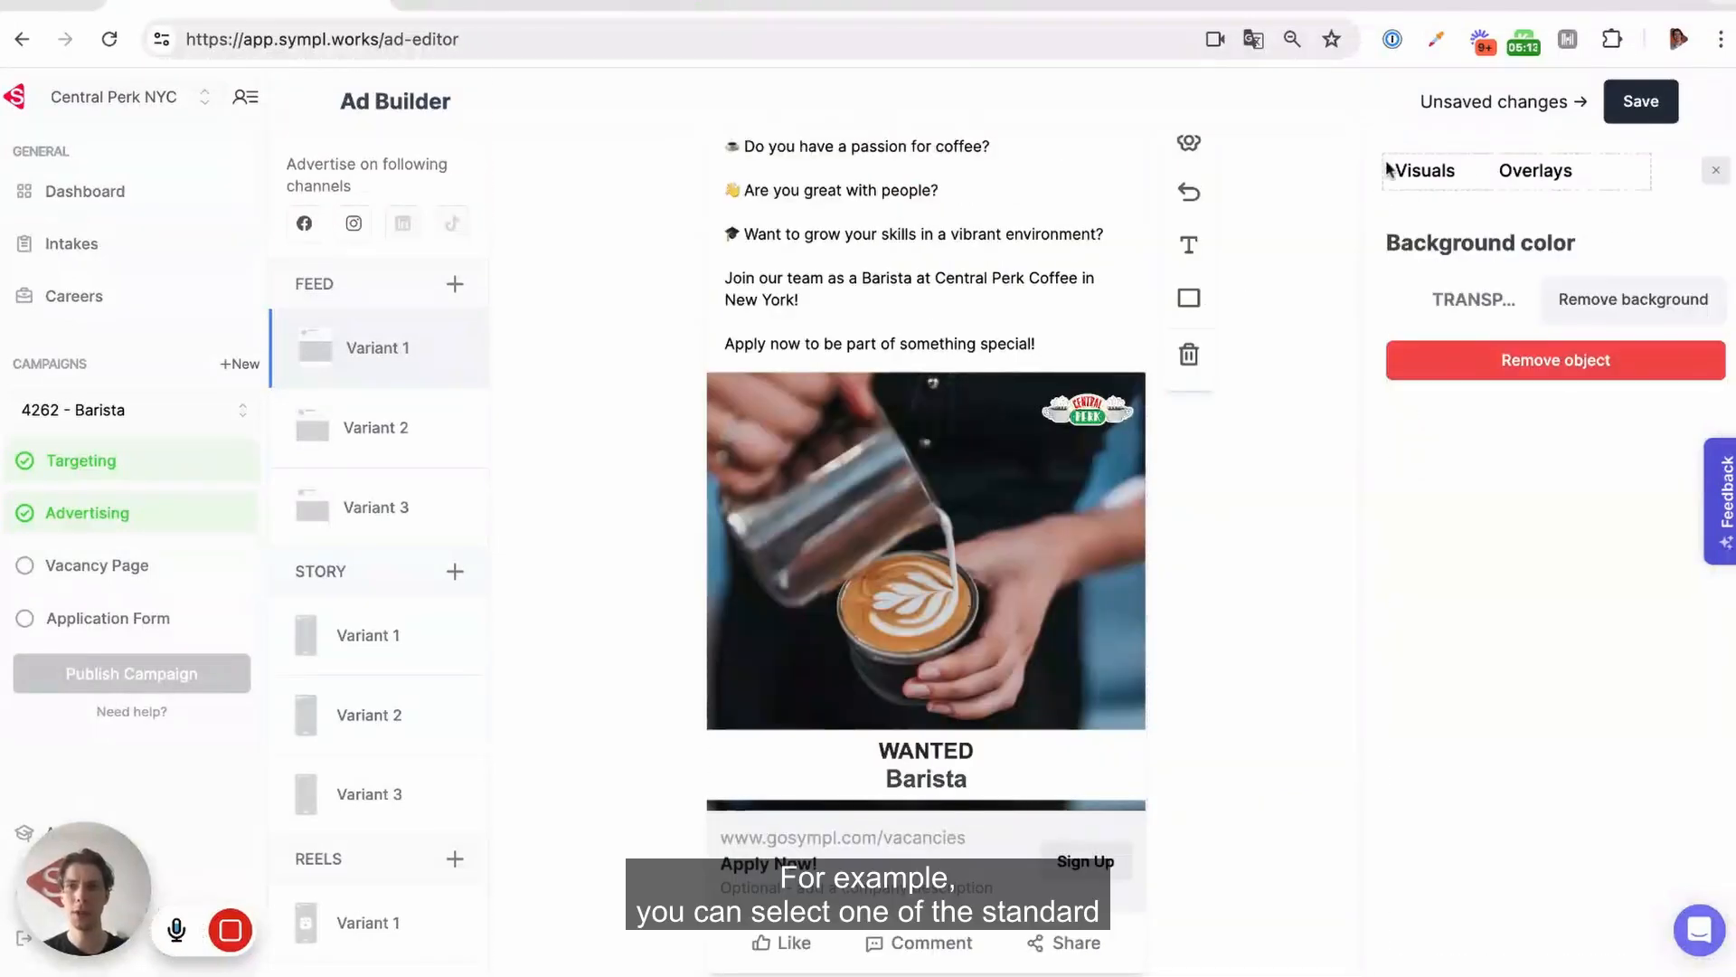
pyautogui.click(1556, 171)
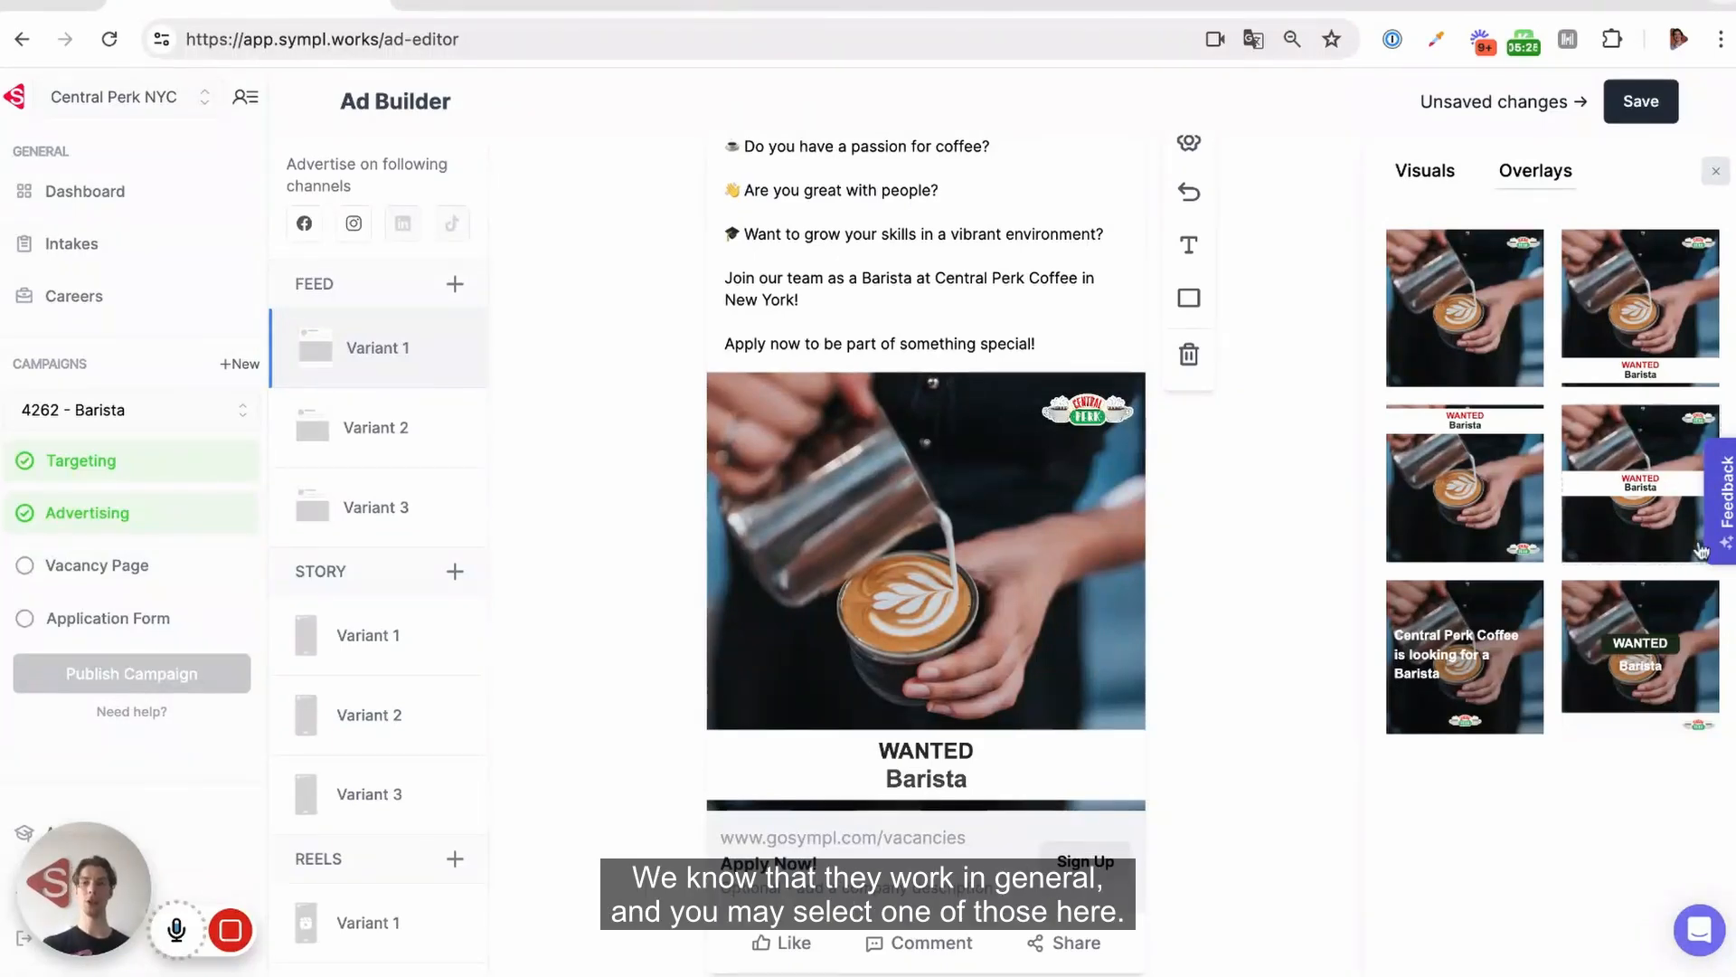
pyautogui.click(1648, 639)
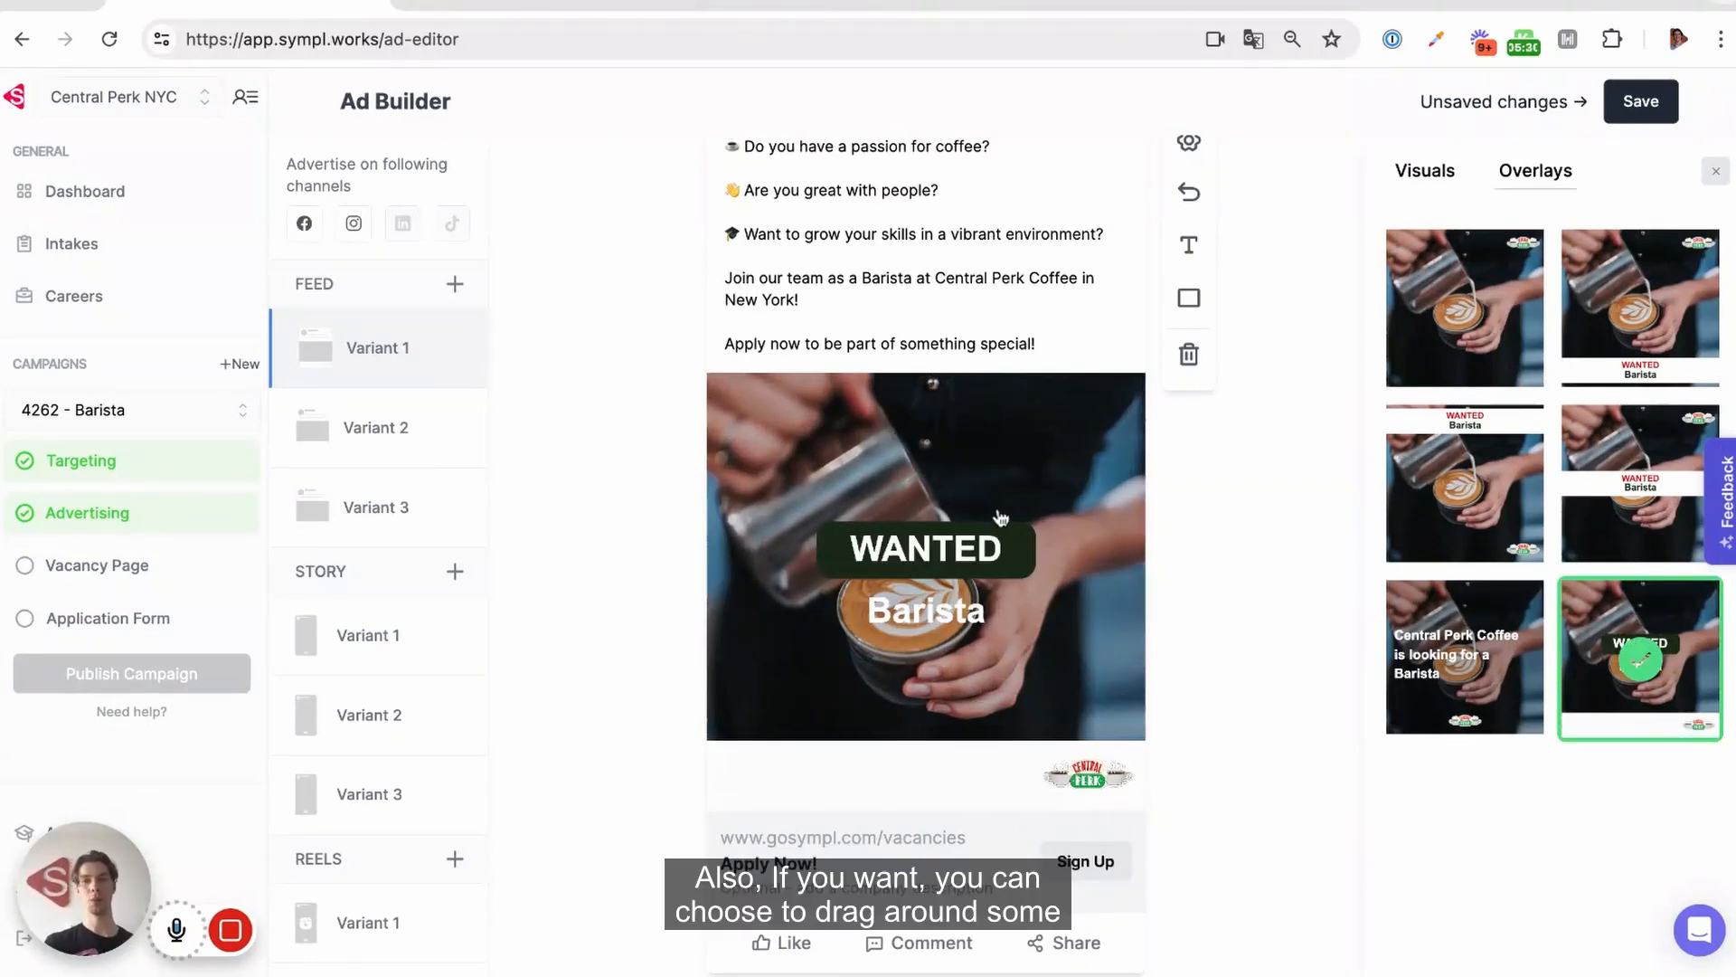
# Move the WANTED label and the "Barista" text up to the upper part of feed Variant 1's image
pyautogui.click(863, 573)
pyautogui.moveTo(957, 574); pyautogui.dragTo(957, 485)
pyautogui.moveTo(918, 612); pyautogui.dragTo(918, 524)
# Change the background color of the WANTED label to the dark green brand color
pyautogui.click(1020, 470)
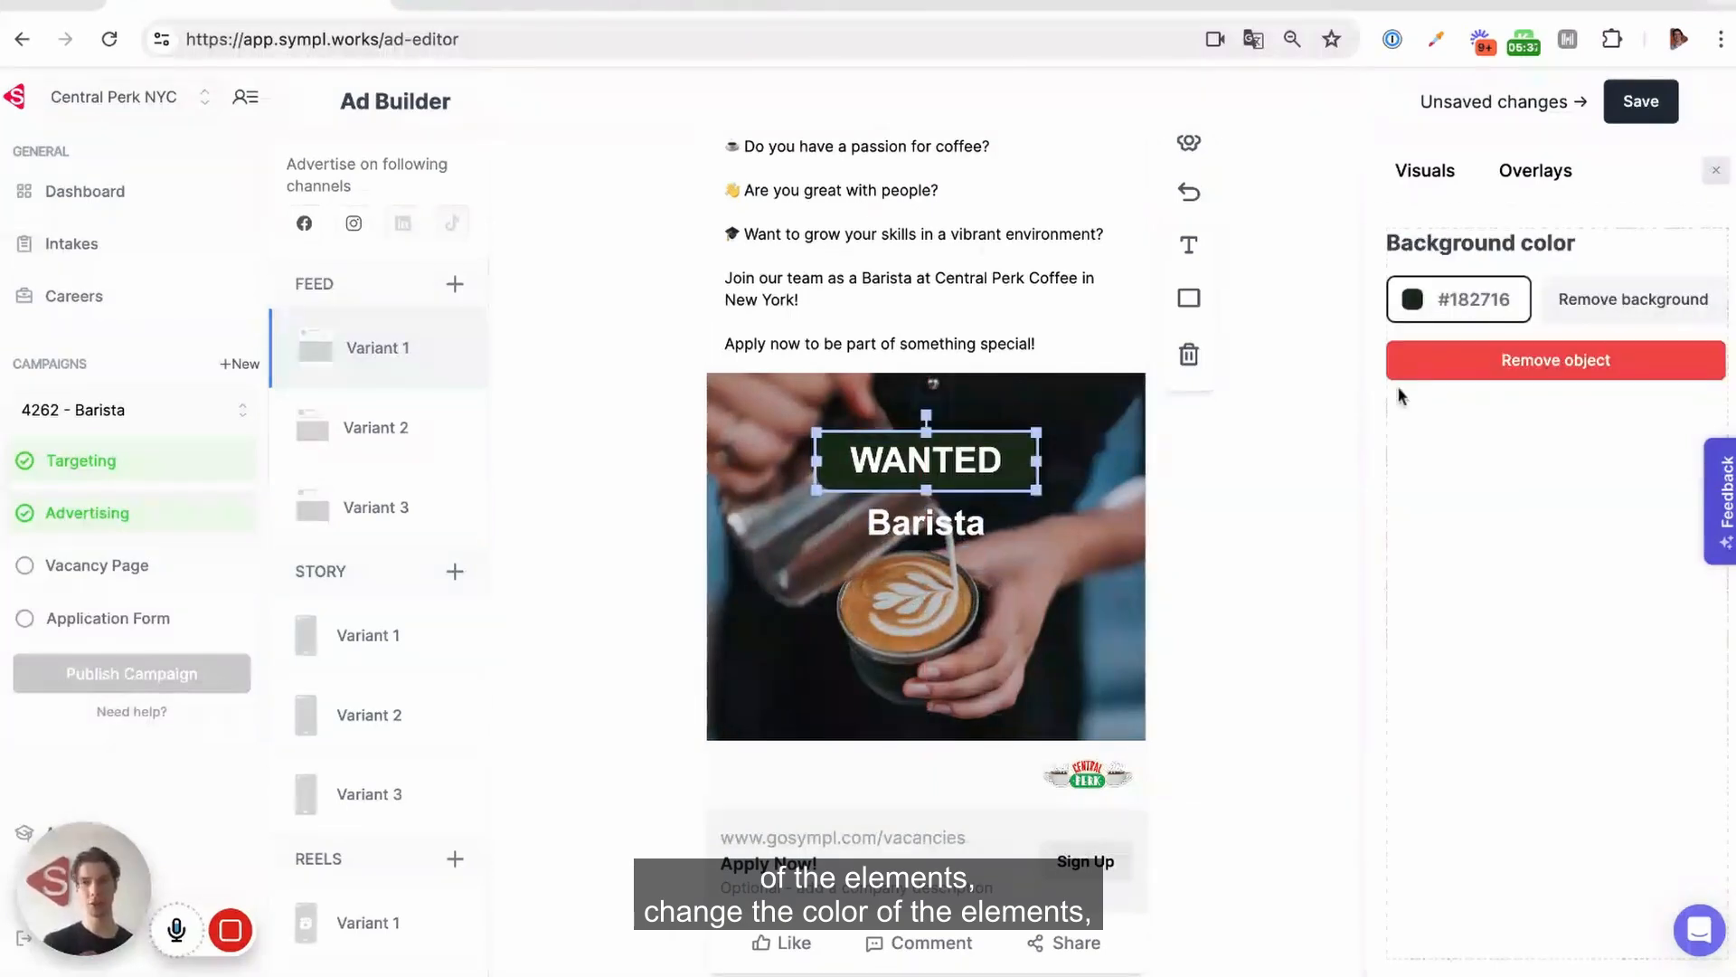
pyautogui.click(1453, 303)
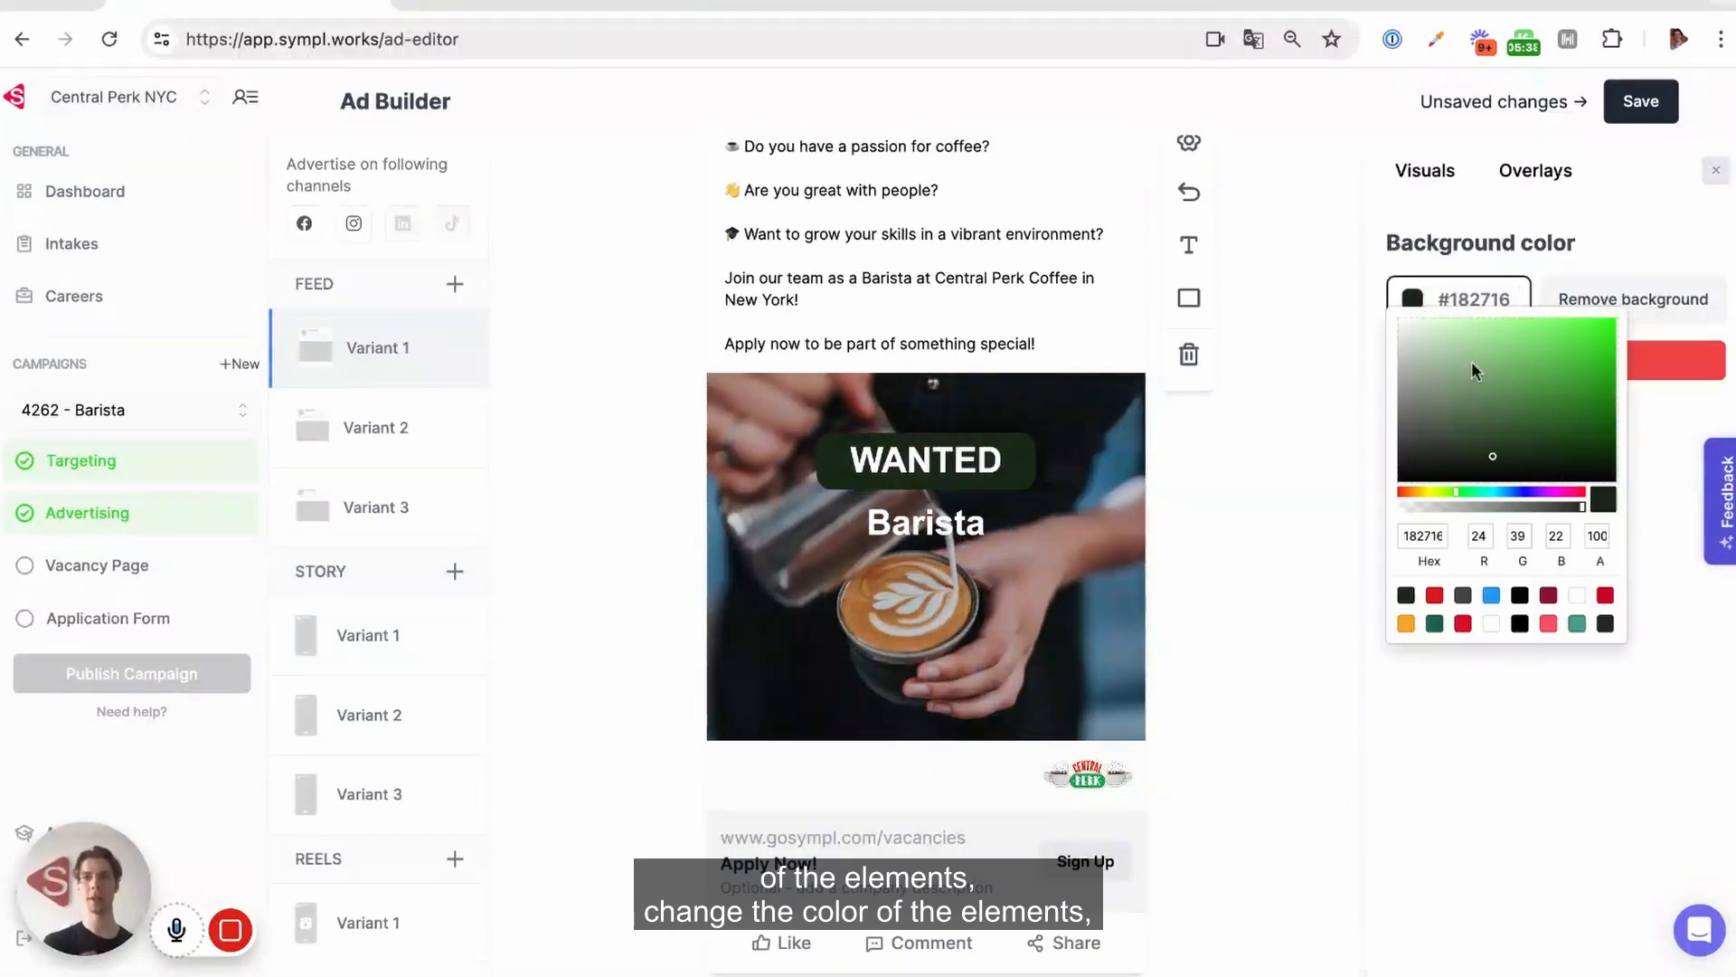
pyautogui.click(1435, 623)
# Move the "Barista" text onto the white strip beside the logo and color it red, #D81818
pyautogui.click(932, 532)
pyautogui.moveTo(931, 532); pyautogui.dragTo(805, 785)
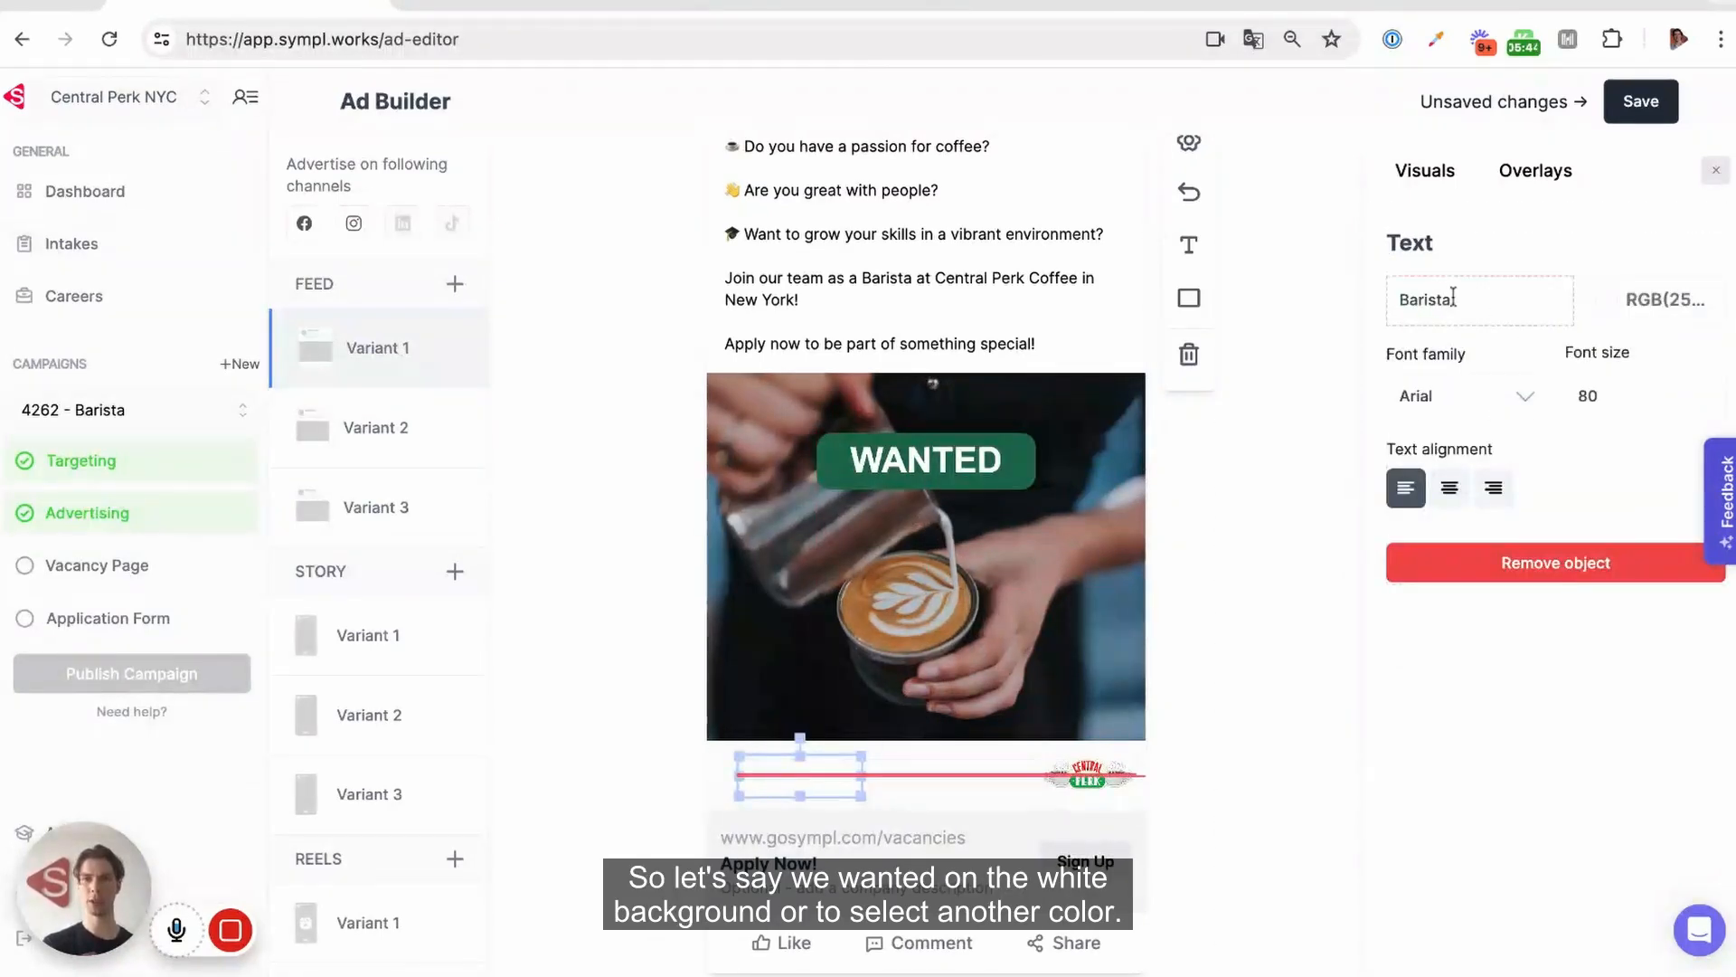
pyautogui.click(1637, 314)
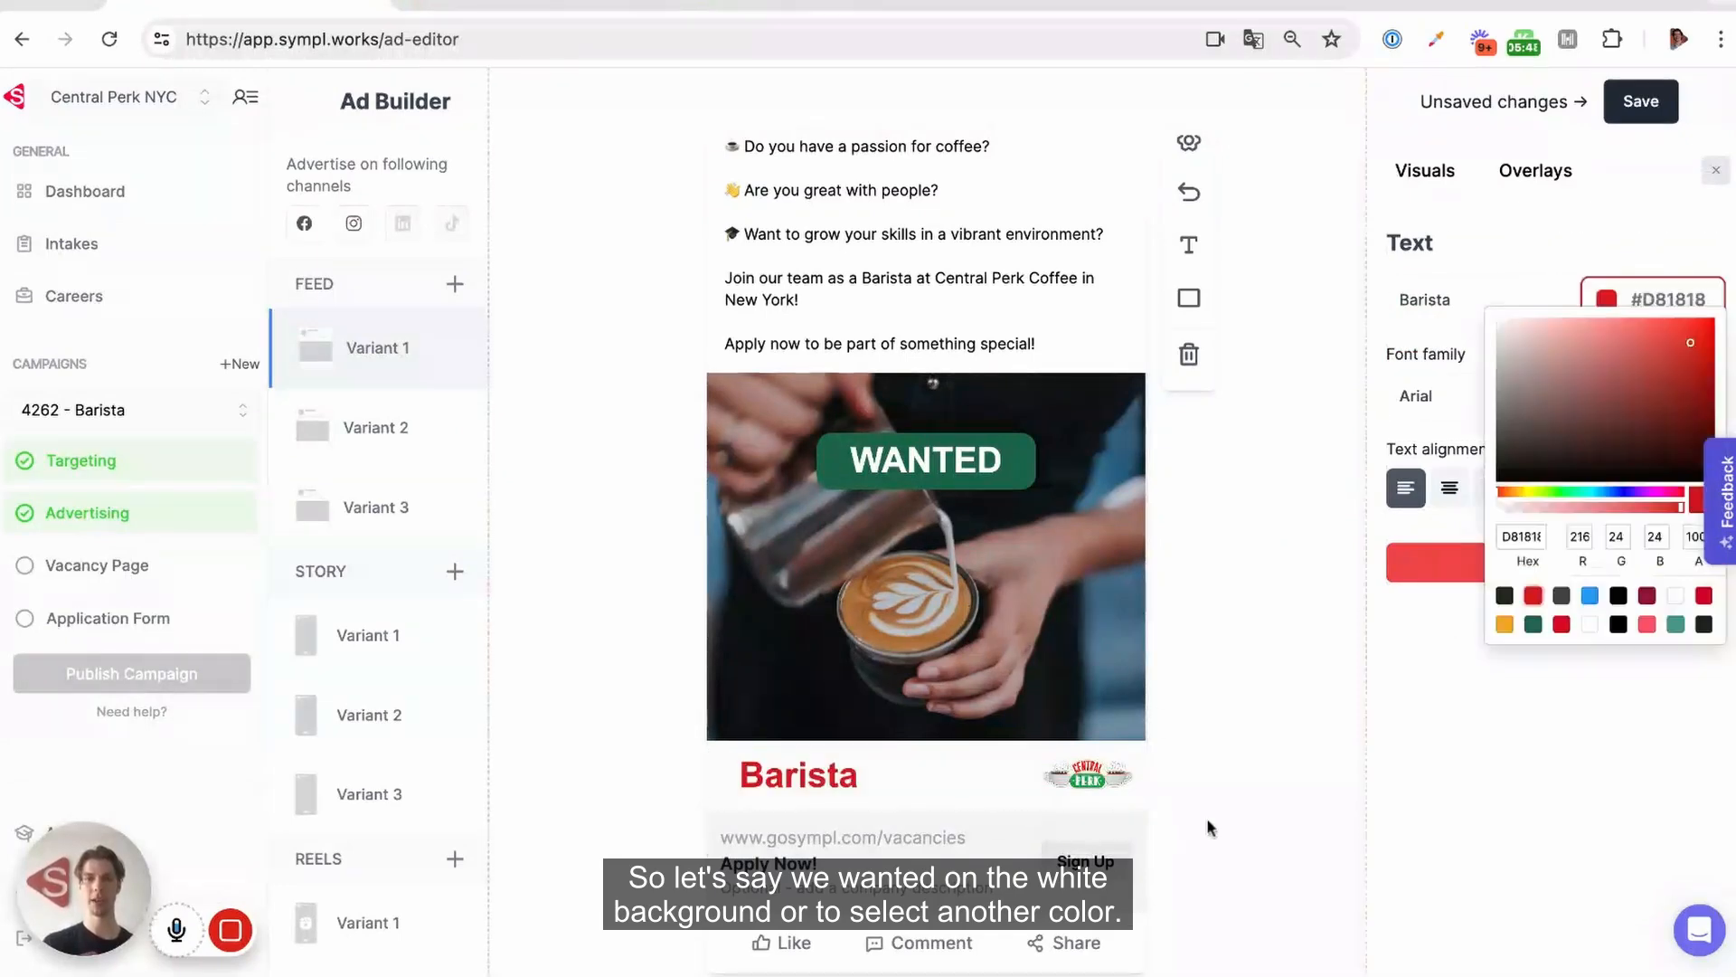
# Make the white strip behind "Barista" and the logo semi-transparent by setting its alpha to 79
pyautogui.click(814, 775)
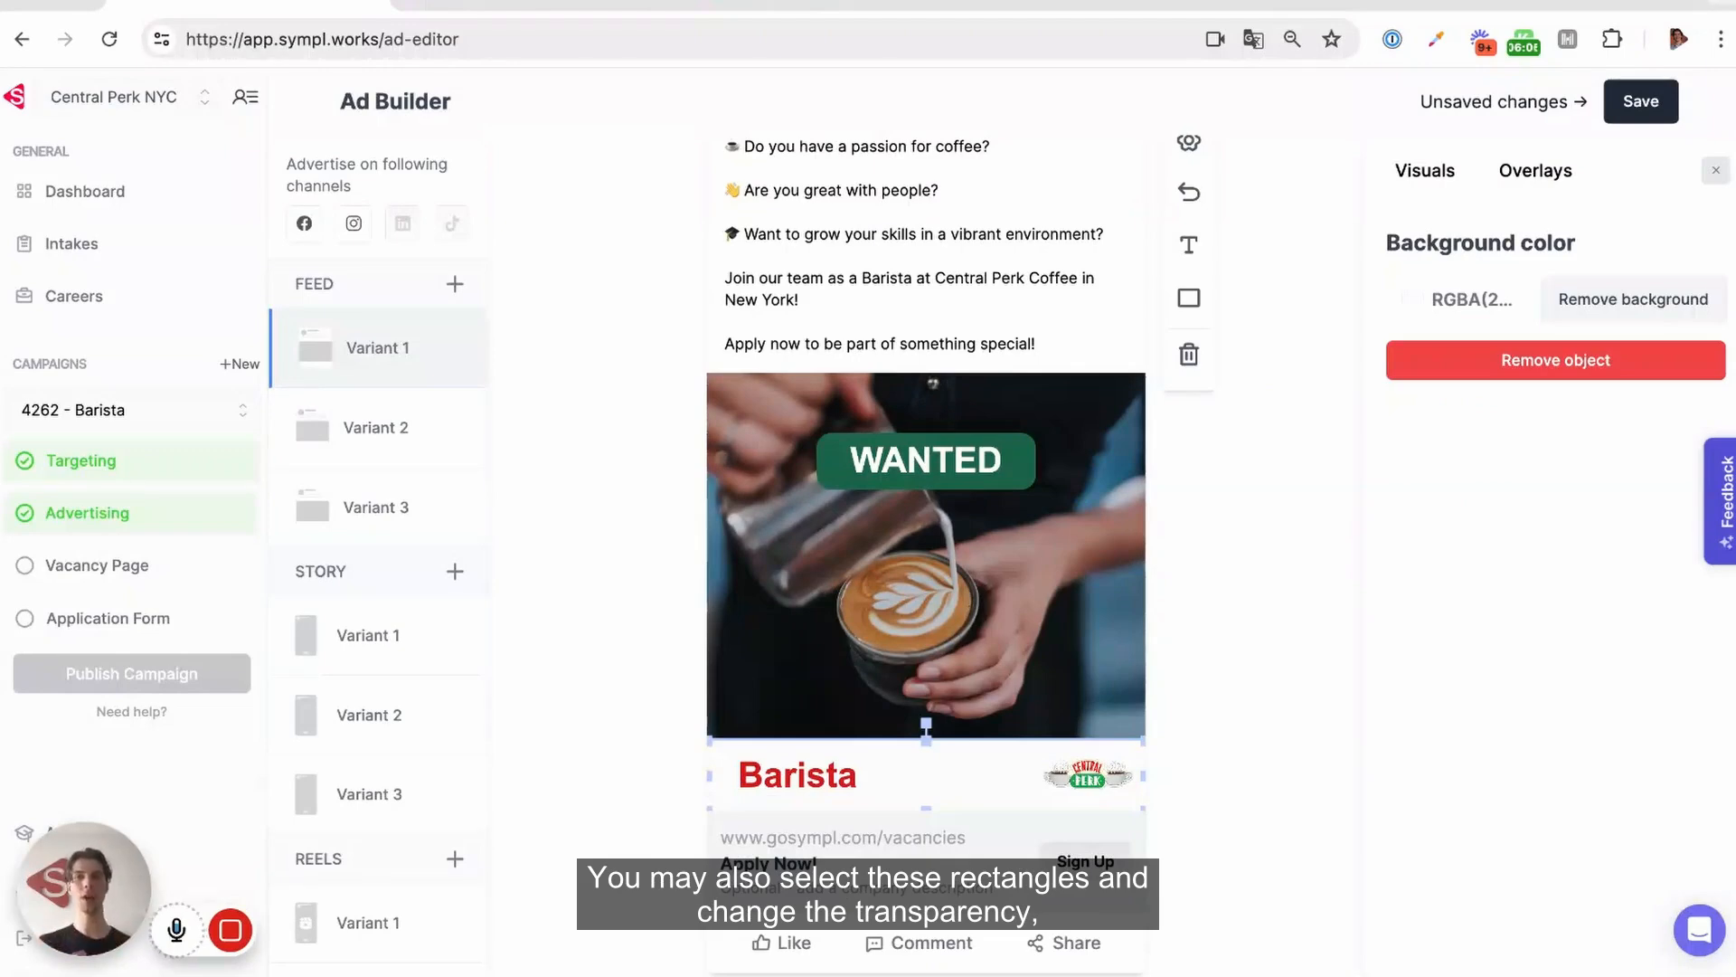
pyautogui.click(1483, 302)
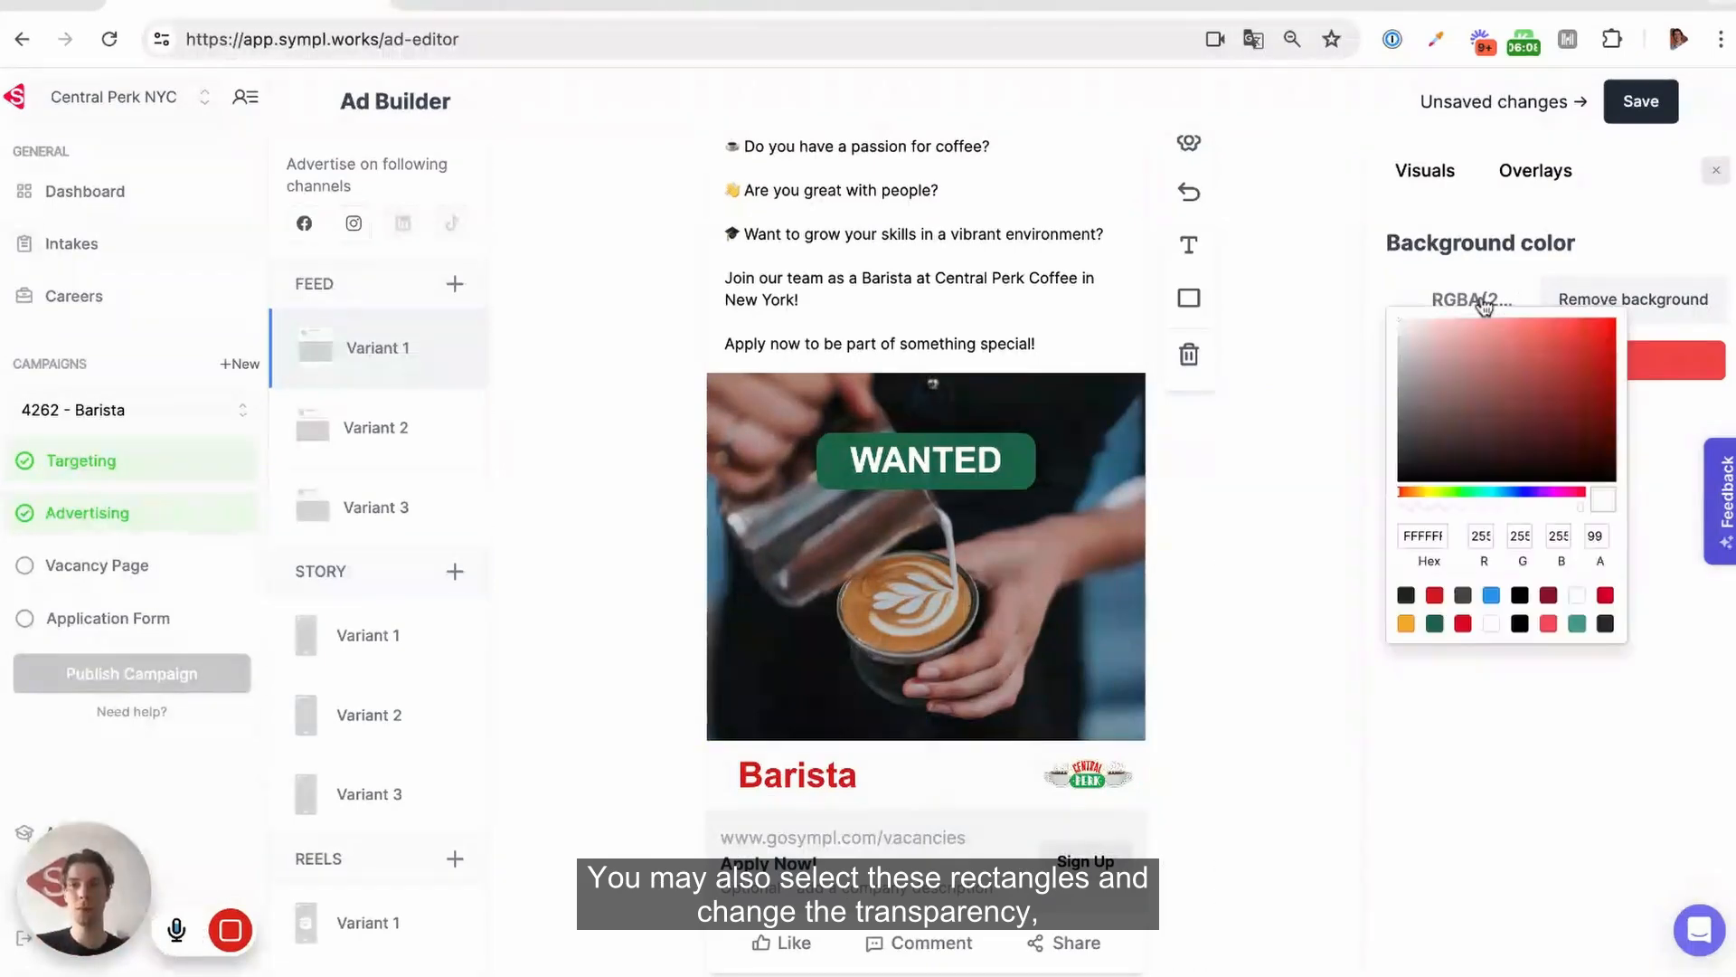
pyautogui.click(1577, 507)
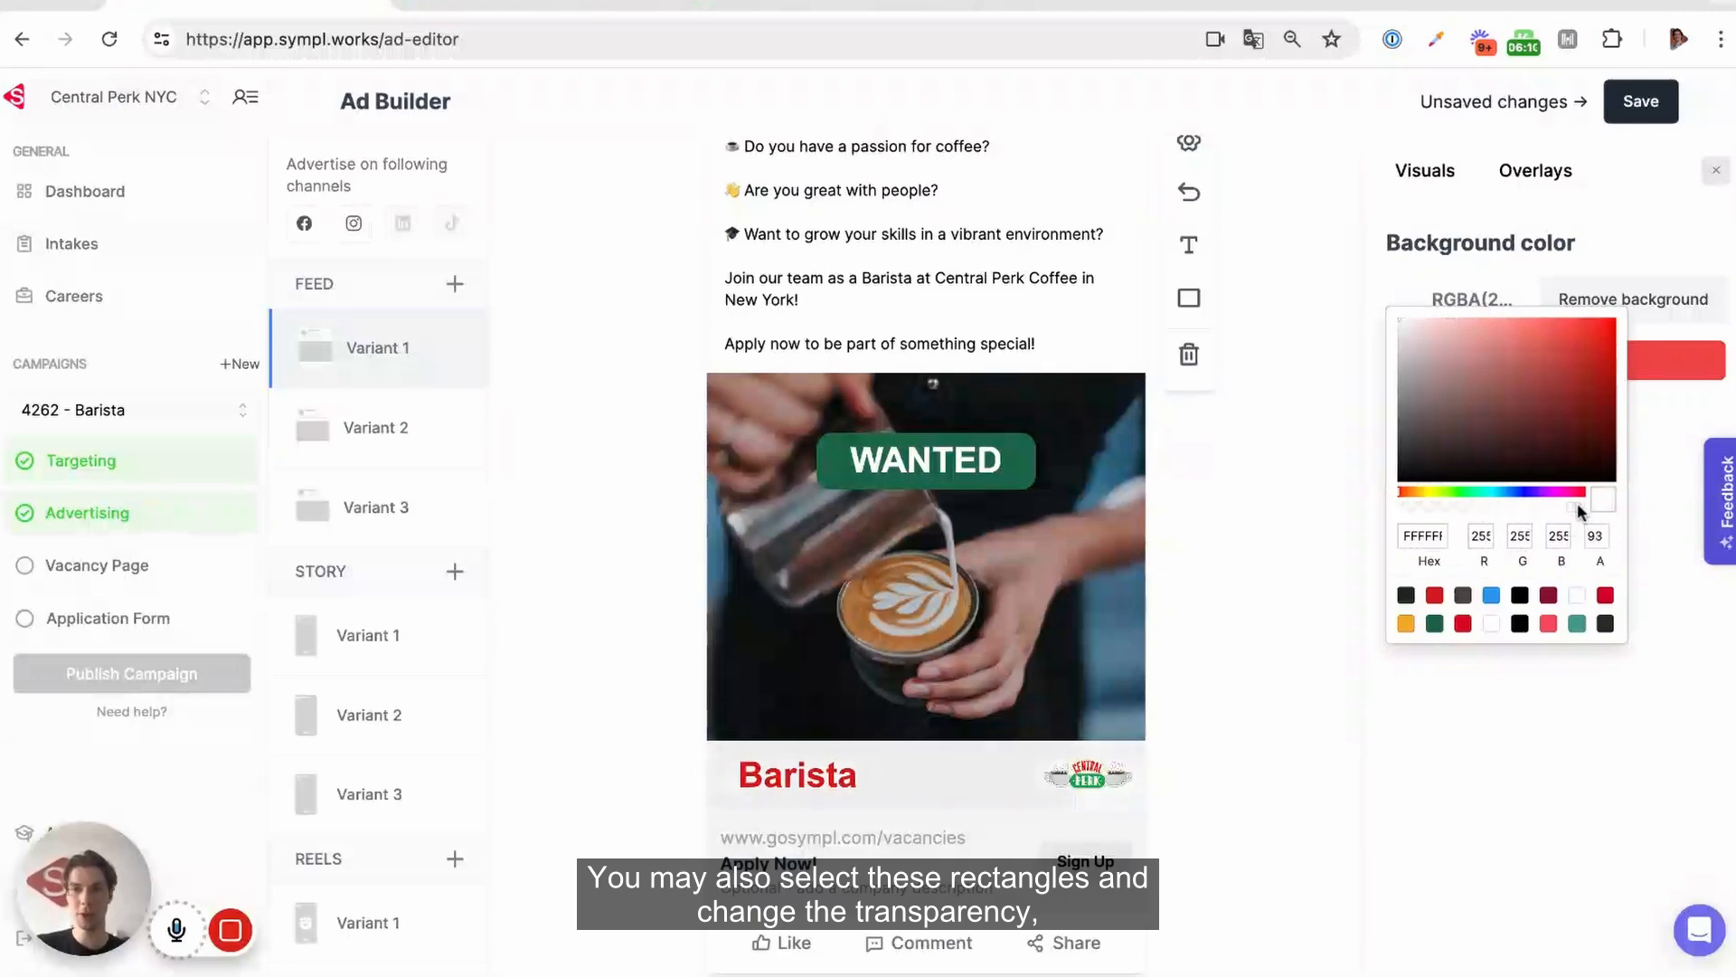
pyautogui.moveTo(1577, 507); pyautogui.dragTo(1545, 507)
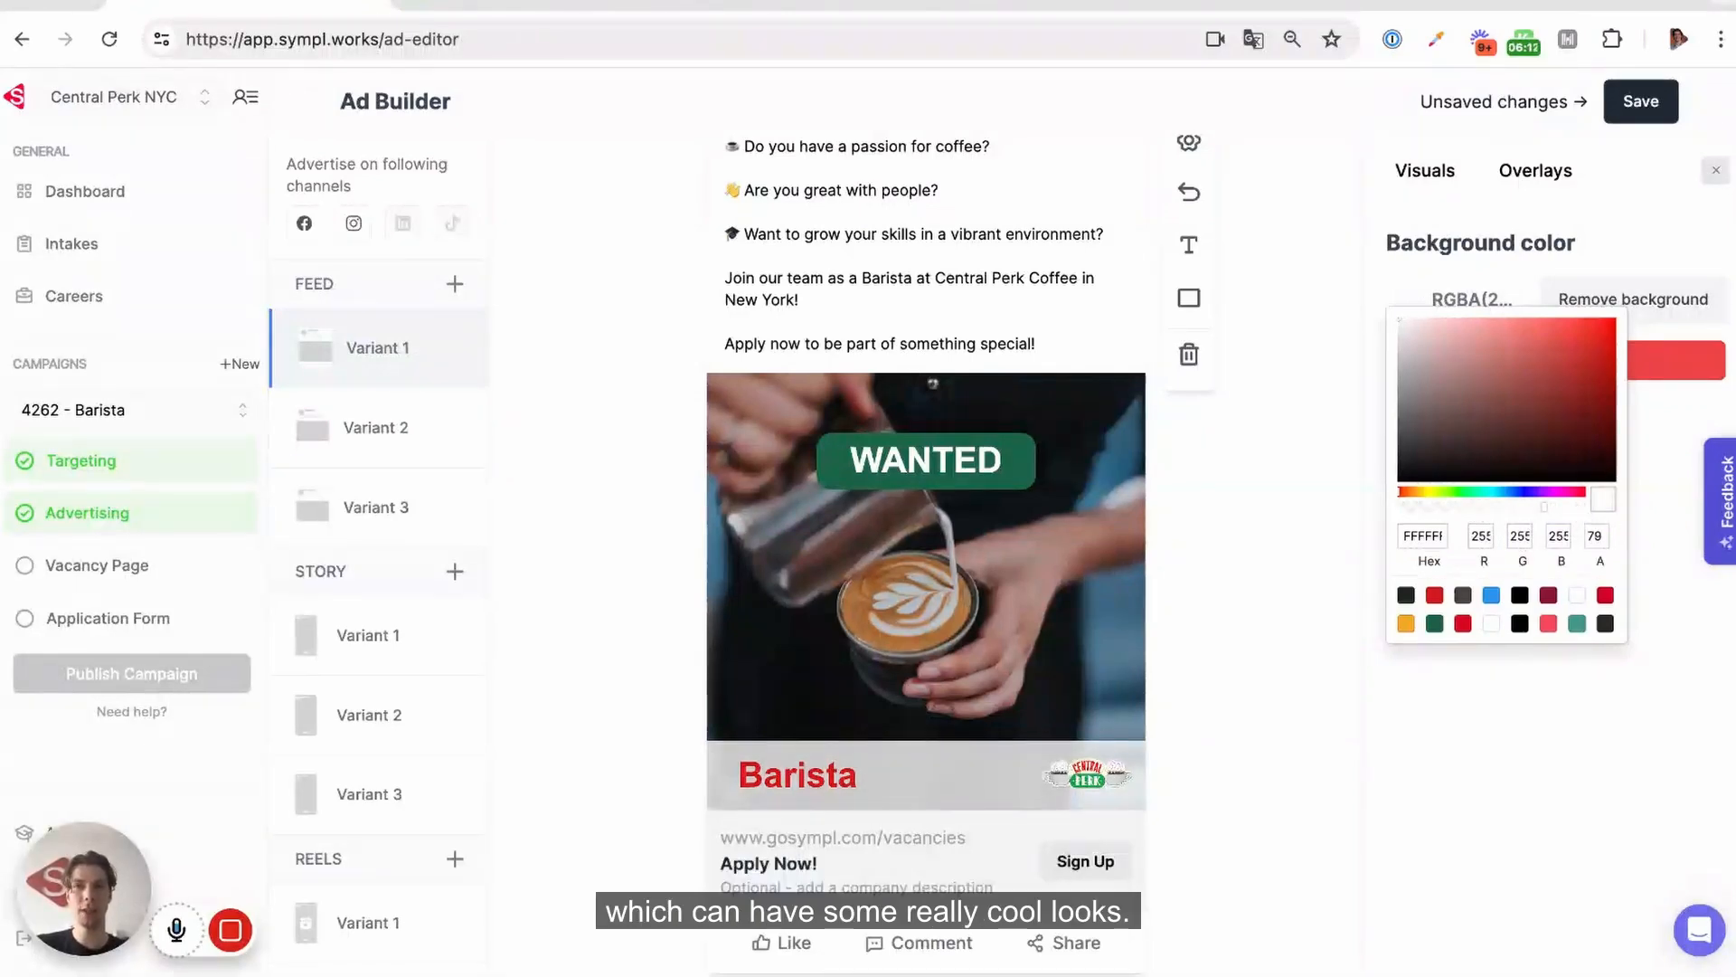
# Add a white rectangle at the middle of the image and a new text field placed on it
pyautogui.scroll(1, 1240, 599)
pyautogui.scroll(1, 1240, 598)
pyautogui.click(1190, 415)
pyautogui.moveTo(768, 530); pyautogui.dragTo(871, 698)
pyautogui.click(1187, 363)
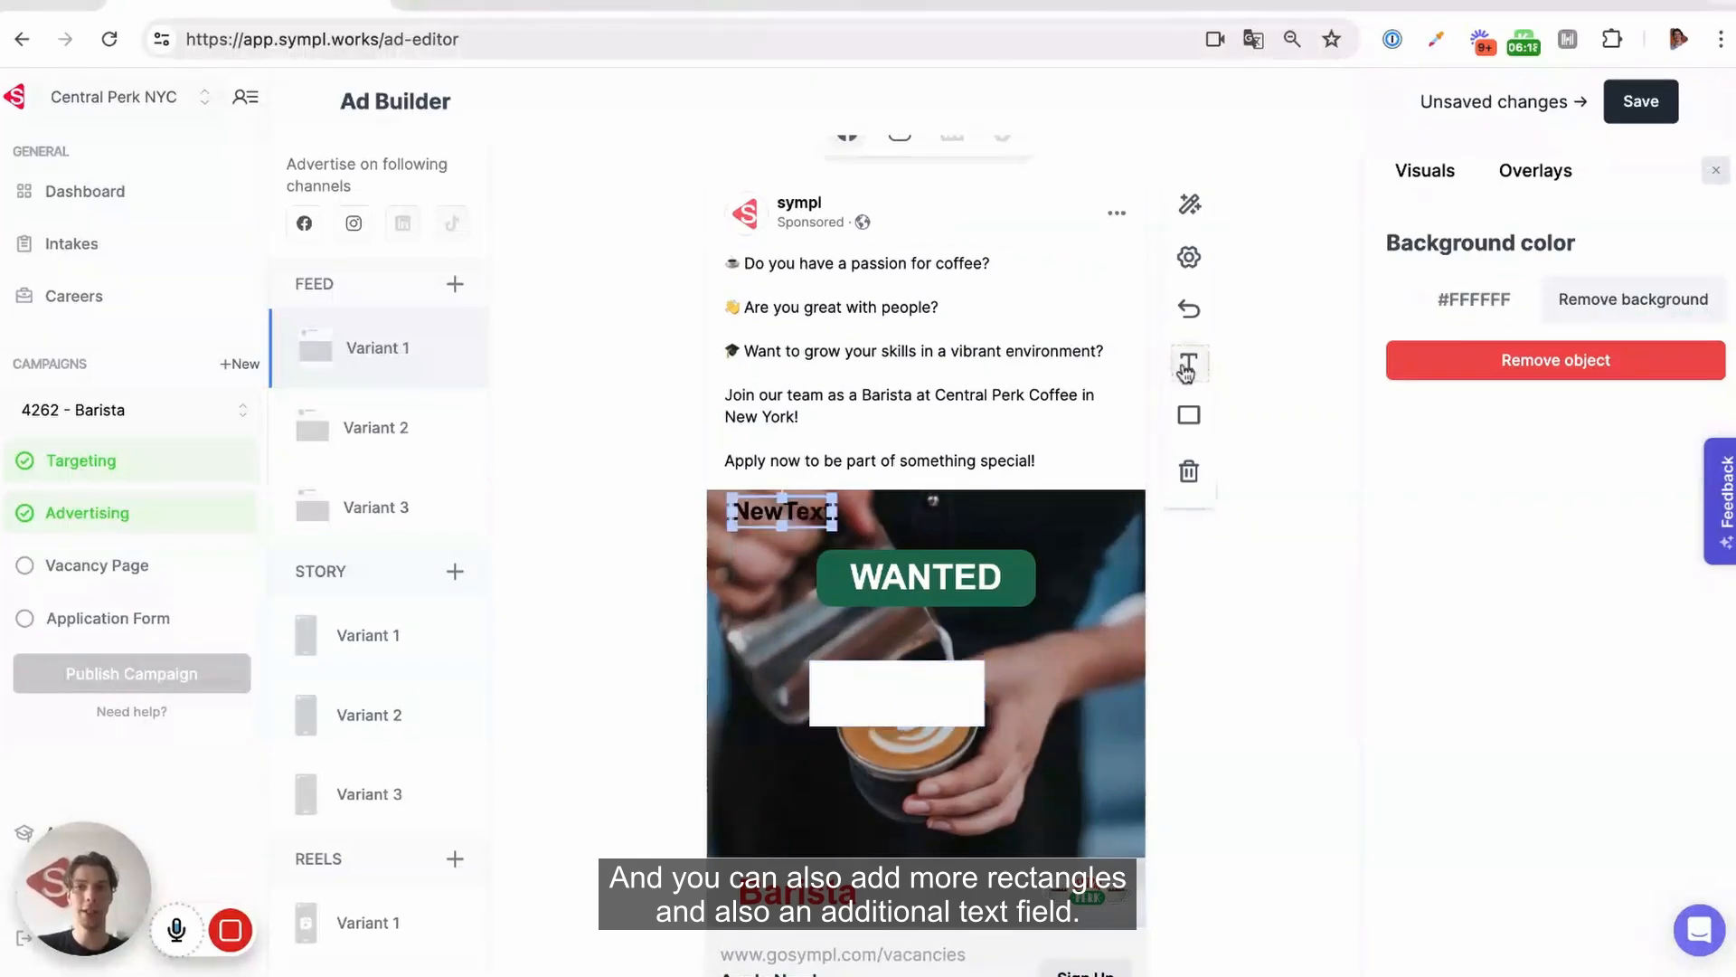
pyautogui.moveTo(783, 511); pyautogui.dragTo(834, 597)
pyautogui.moveTo(886, 680); pyautogui.dragTo(916, 681)
pyautogui.moveTo(847, 607); pyautogui.dragTo(937, 703)
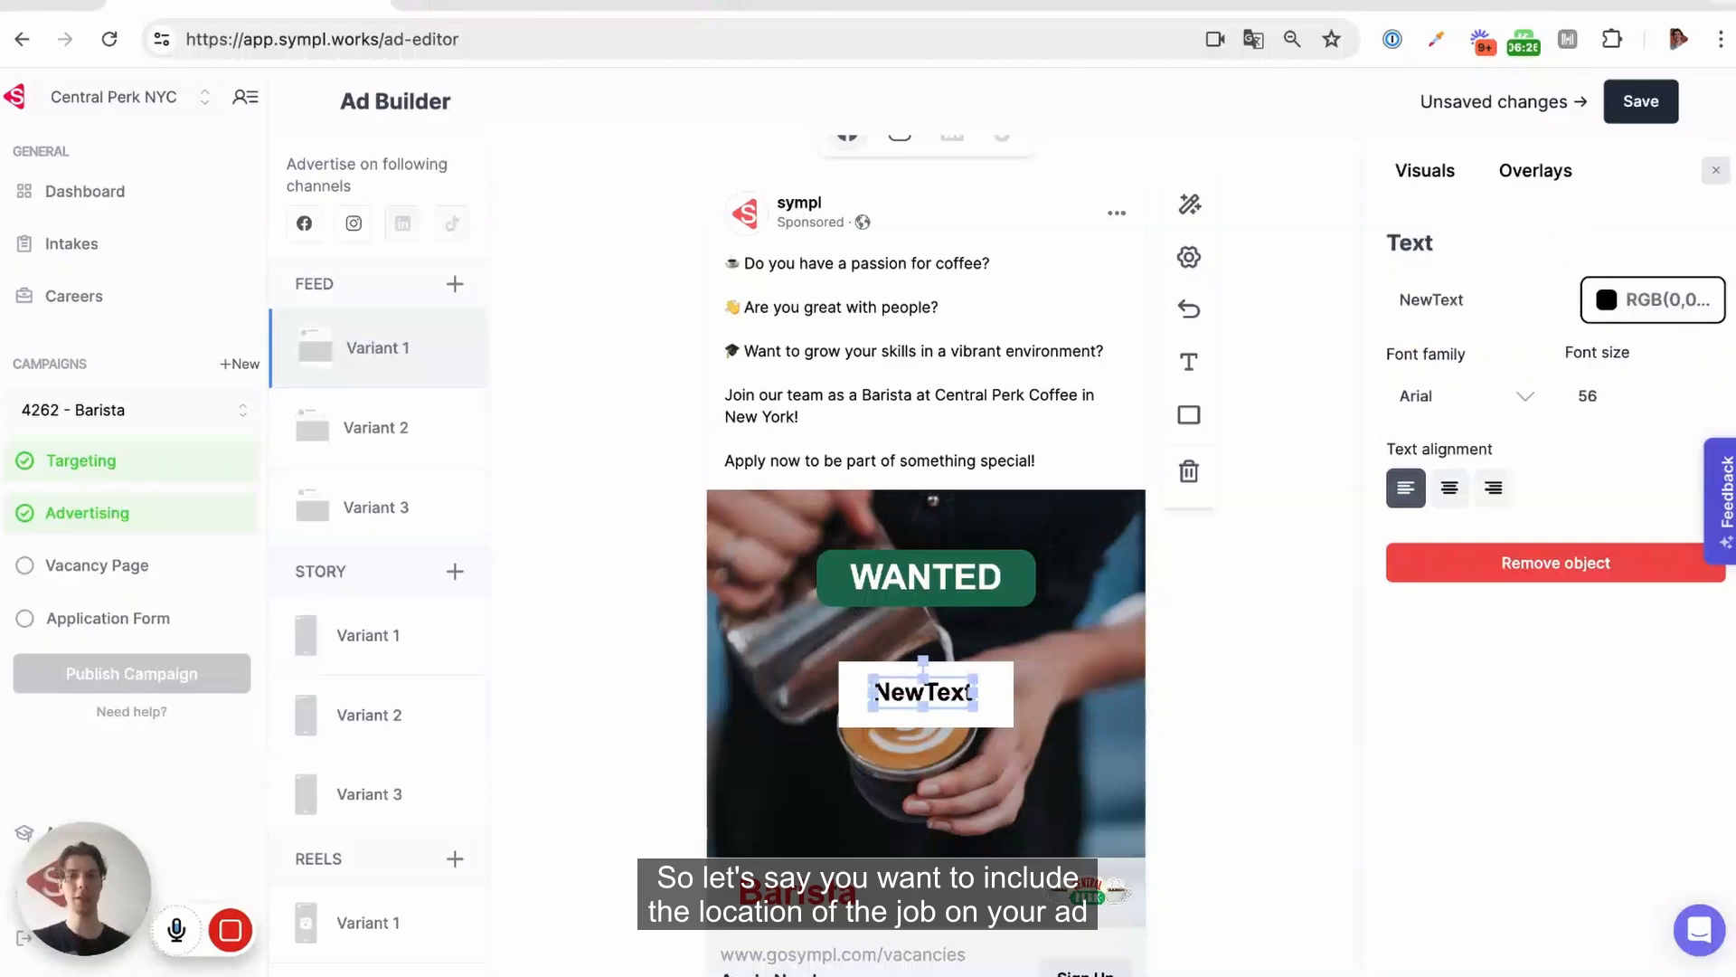
# Change the new text to "New York" and place it with its white rectangle directly beneath the WANTED label
pyautogui.doubleClick(1438, 296)
pyautogui.write('New York')
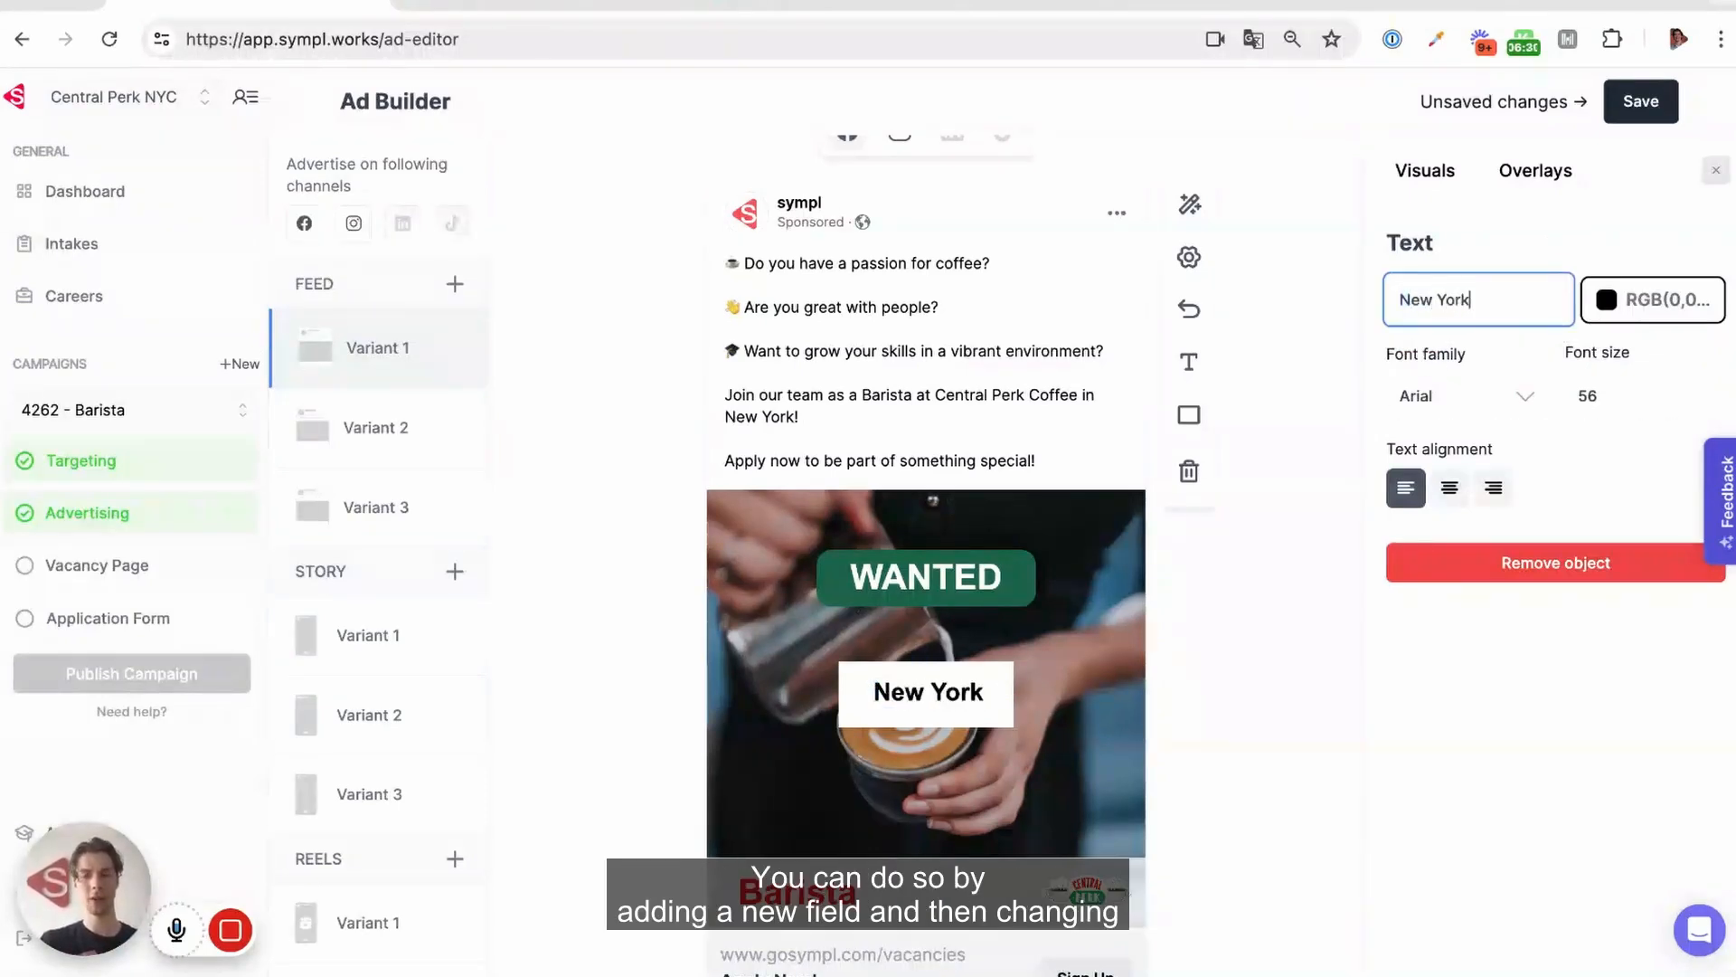
pyautogui.click(965, 712)
pyautogui.keyDown('shift'); pyautogui.click(948, 694); pyautogui.keyUp('shift')
pyautogui.moveTo(927, 692)
pyautogui.mouseDown()
pyautogui.moveTo(927, 637)
pyautogui.moveTo(925, 694)
pyautogui.mouseUp()
pyautogui.click(1028, 726)
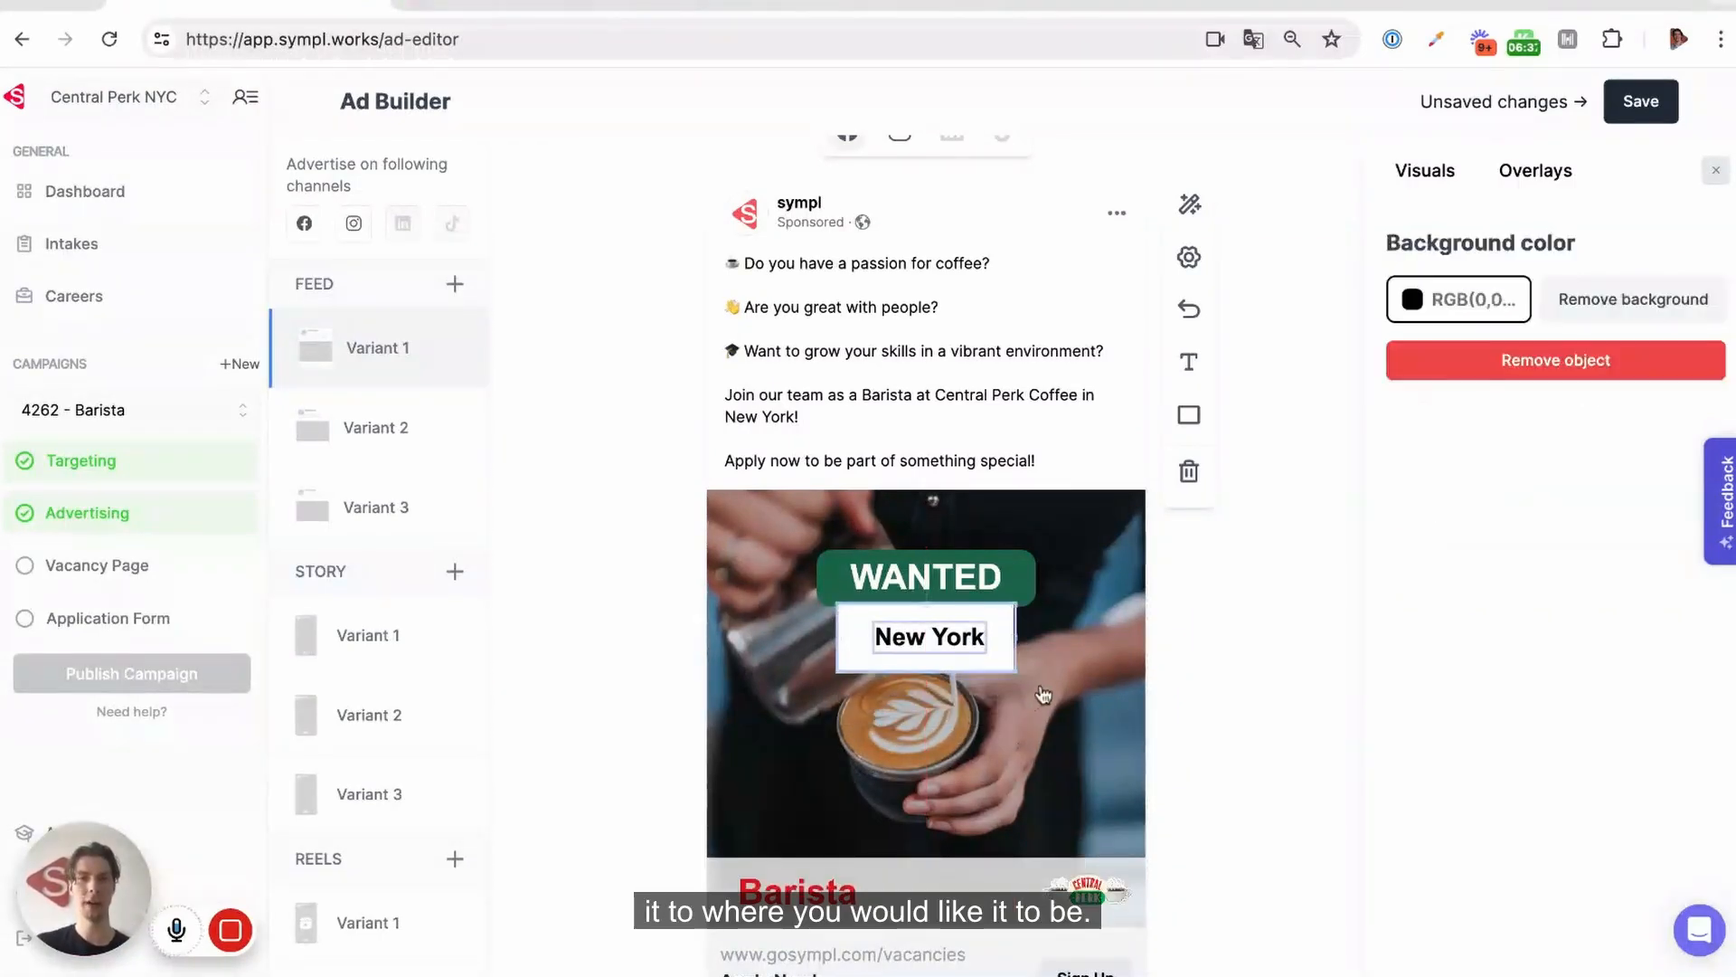
# Set the "New York" text's font to Georgia and save the ad
pyautogui.click(1001, 661)
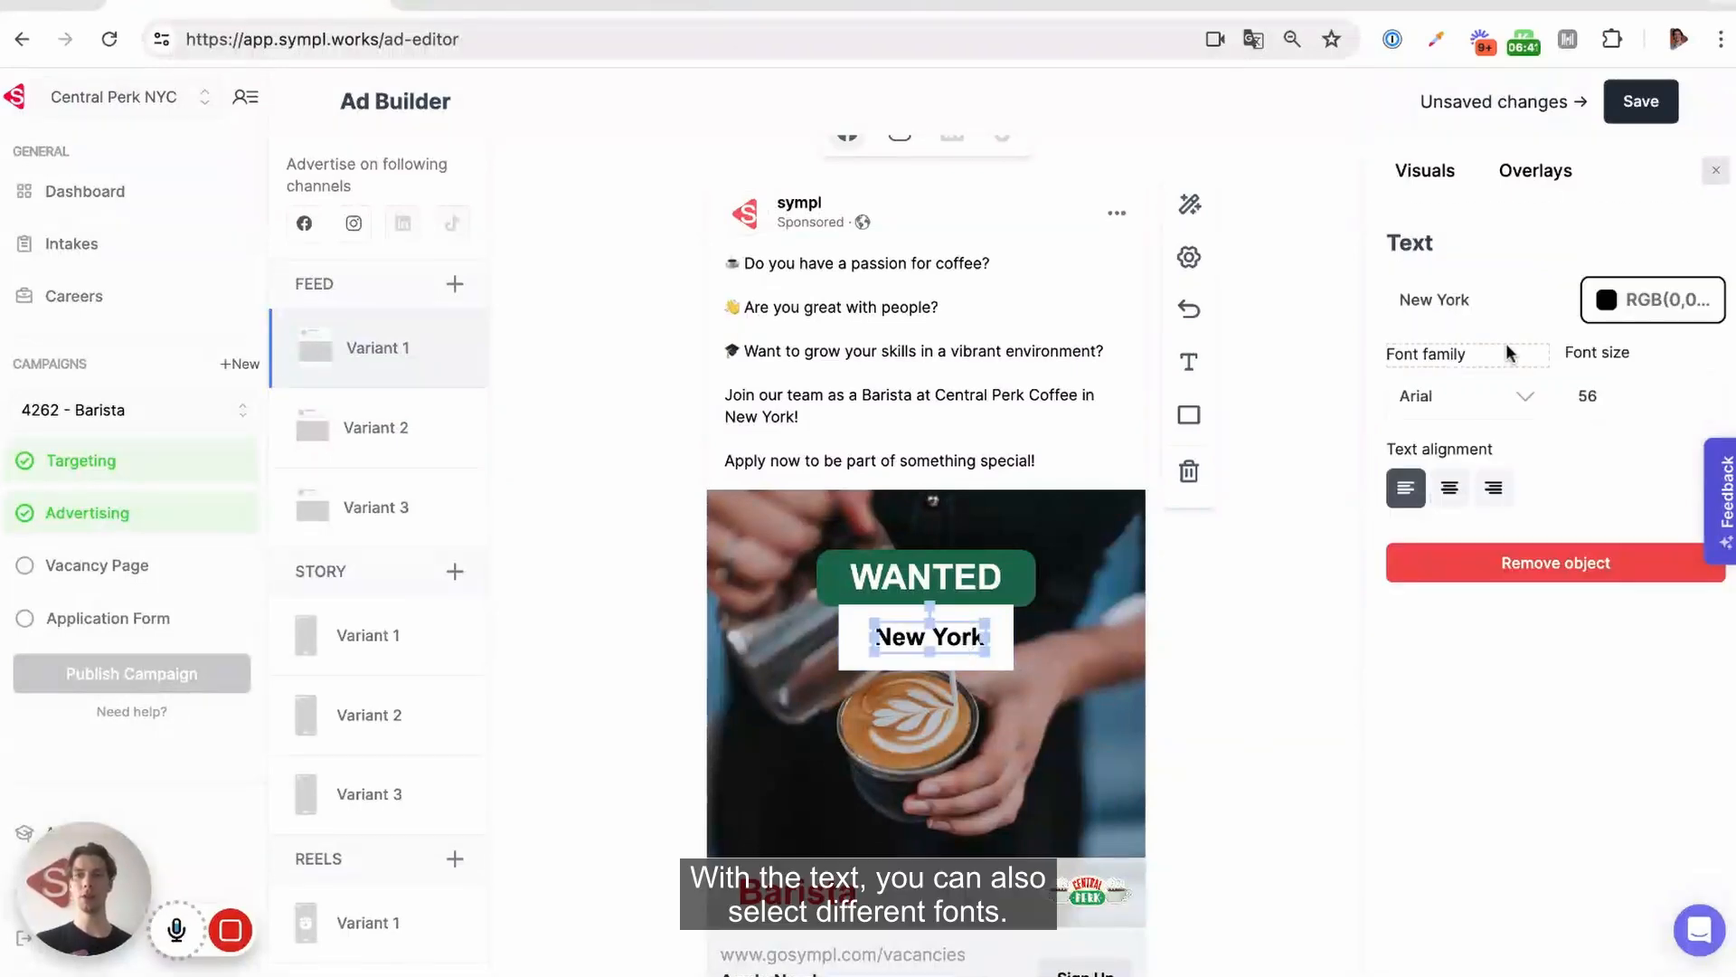
pyautogui.click(1467, 407)
pyautogui.click(1455, 610)
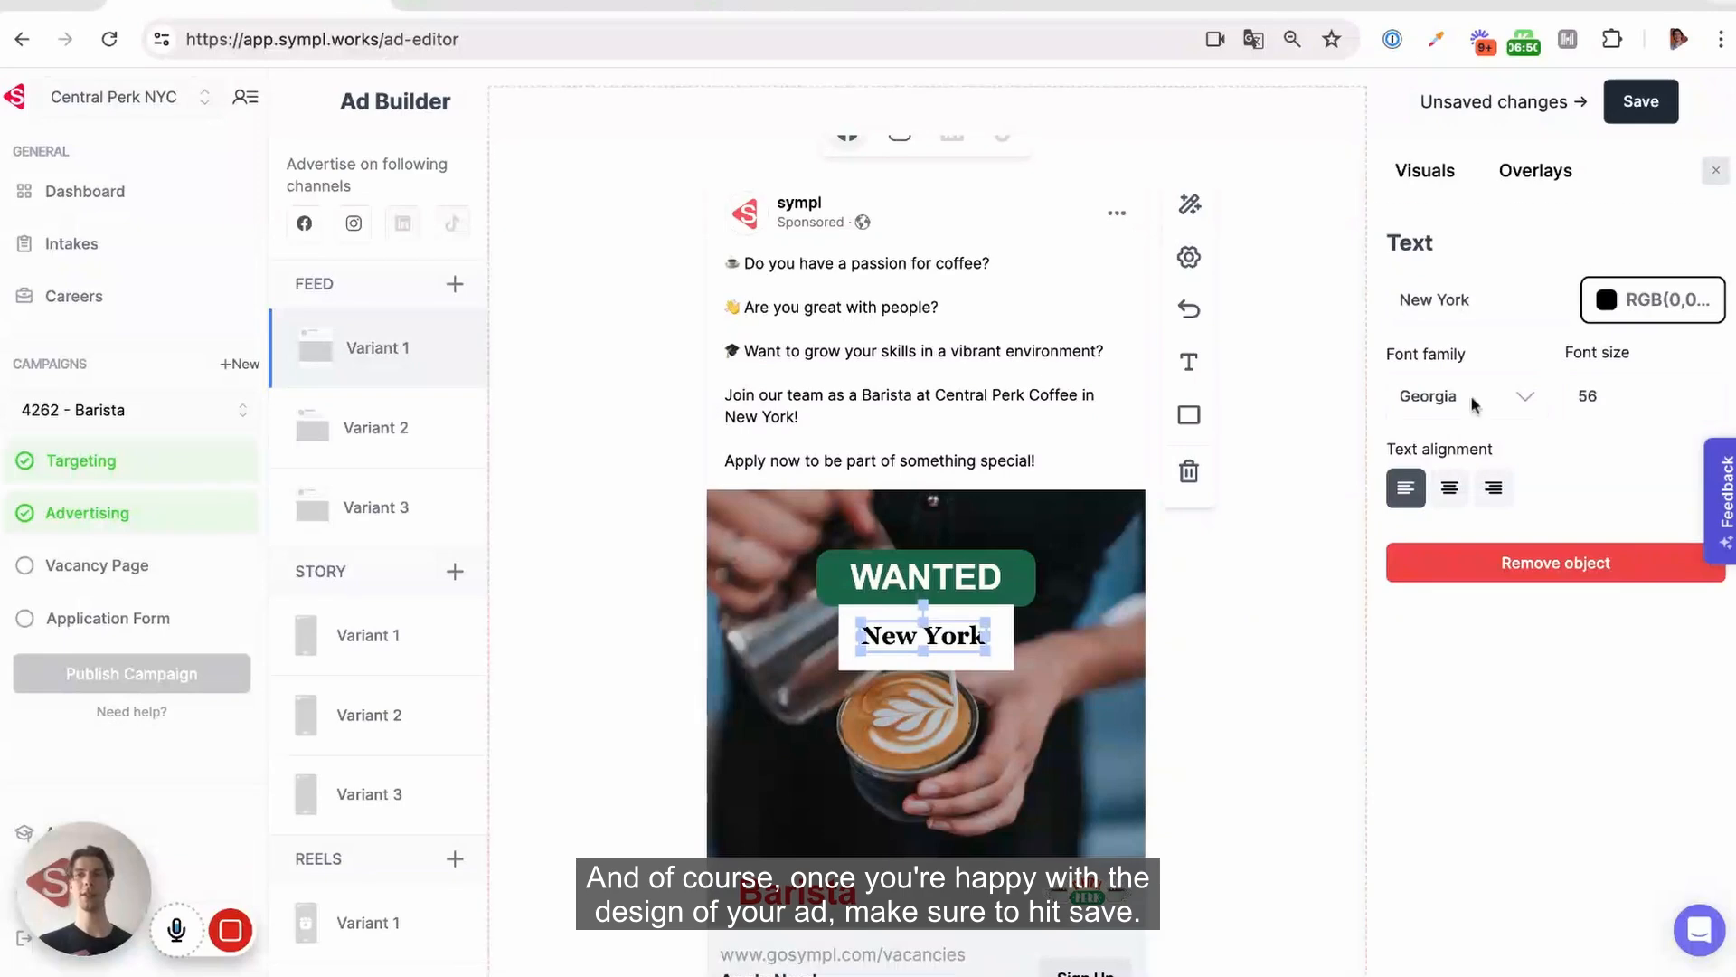
pyautogui.click(1651, 109)
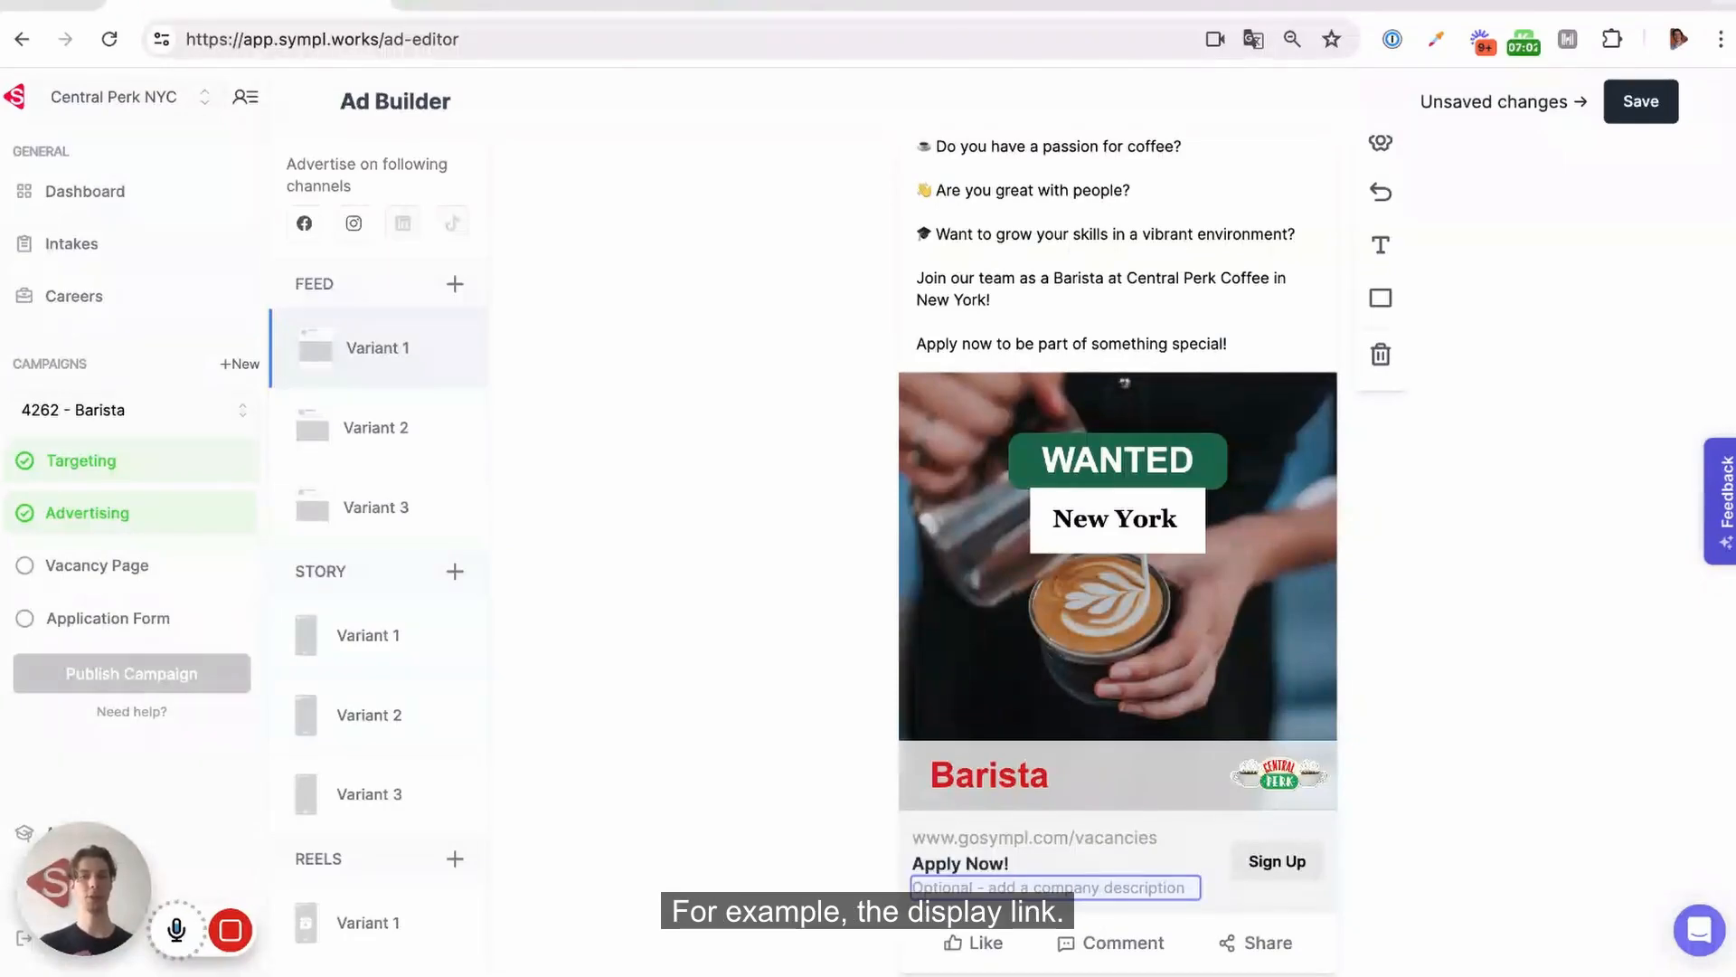
# Replace feed Variant 1's display link with centralperk.com/jobs
pyautogui.click(1040, 839)
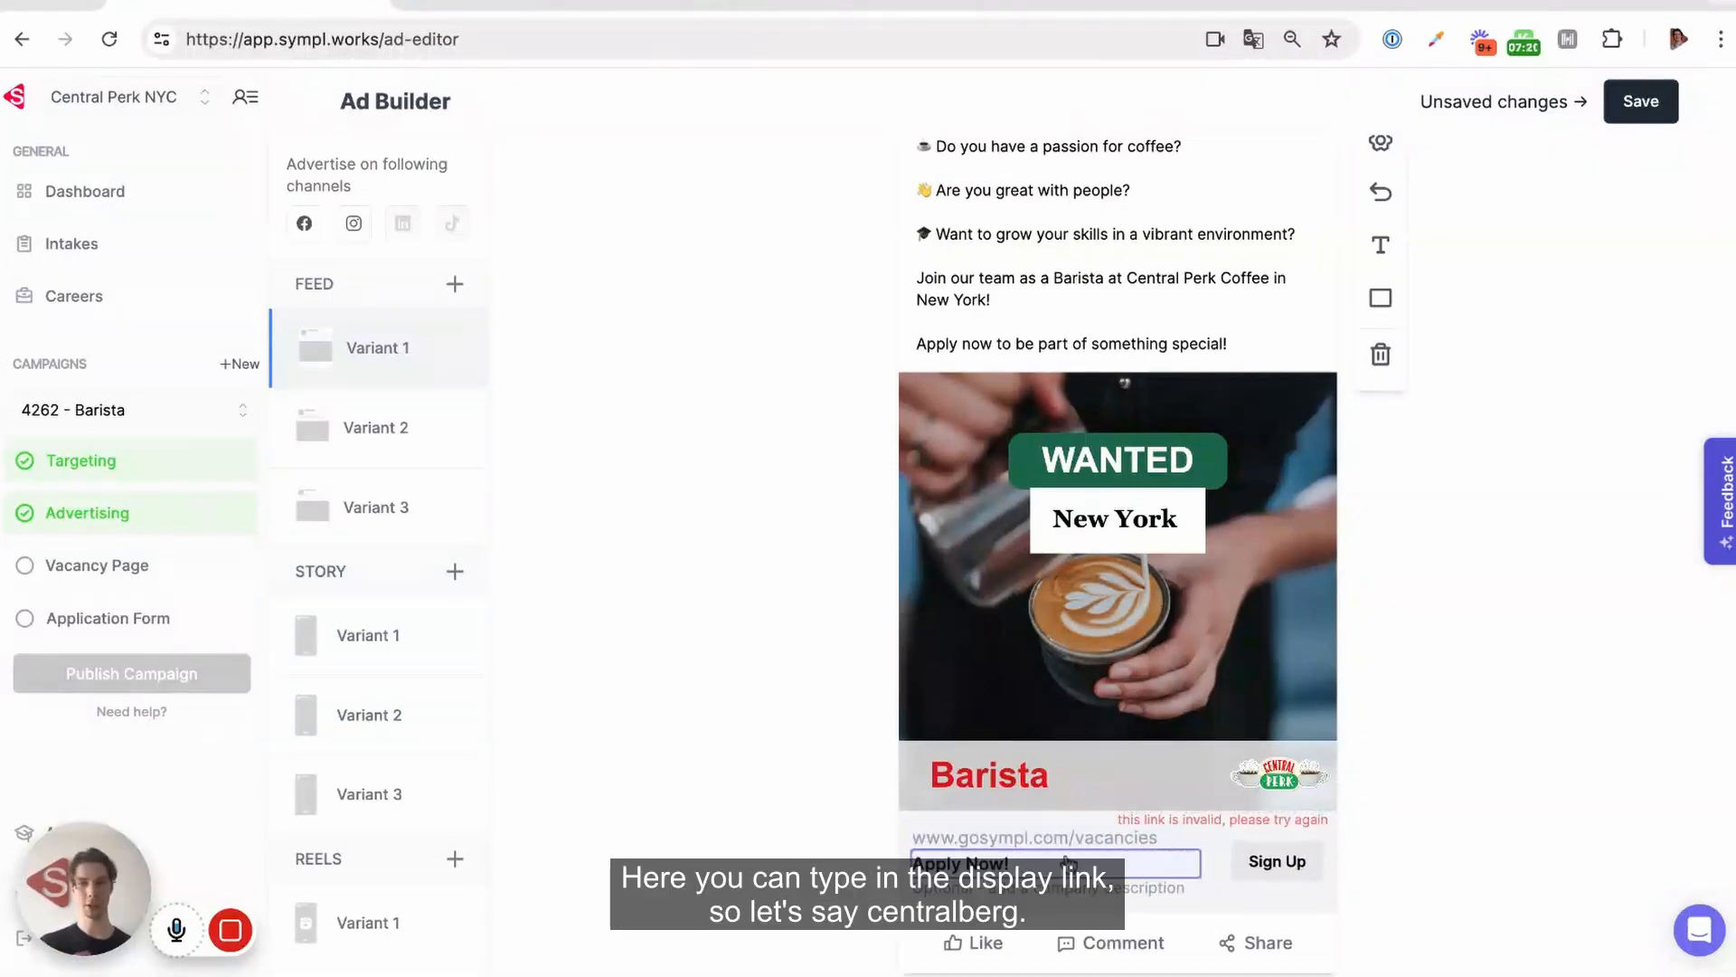
pyautogui.press('BackSpace')
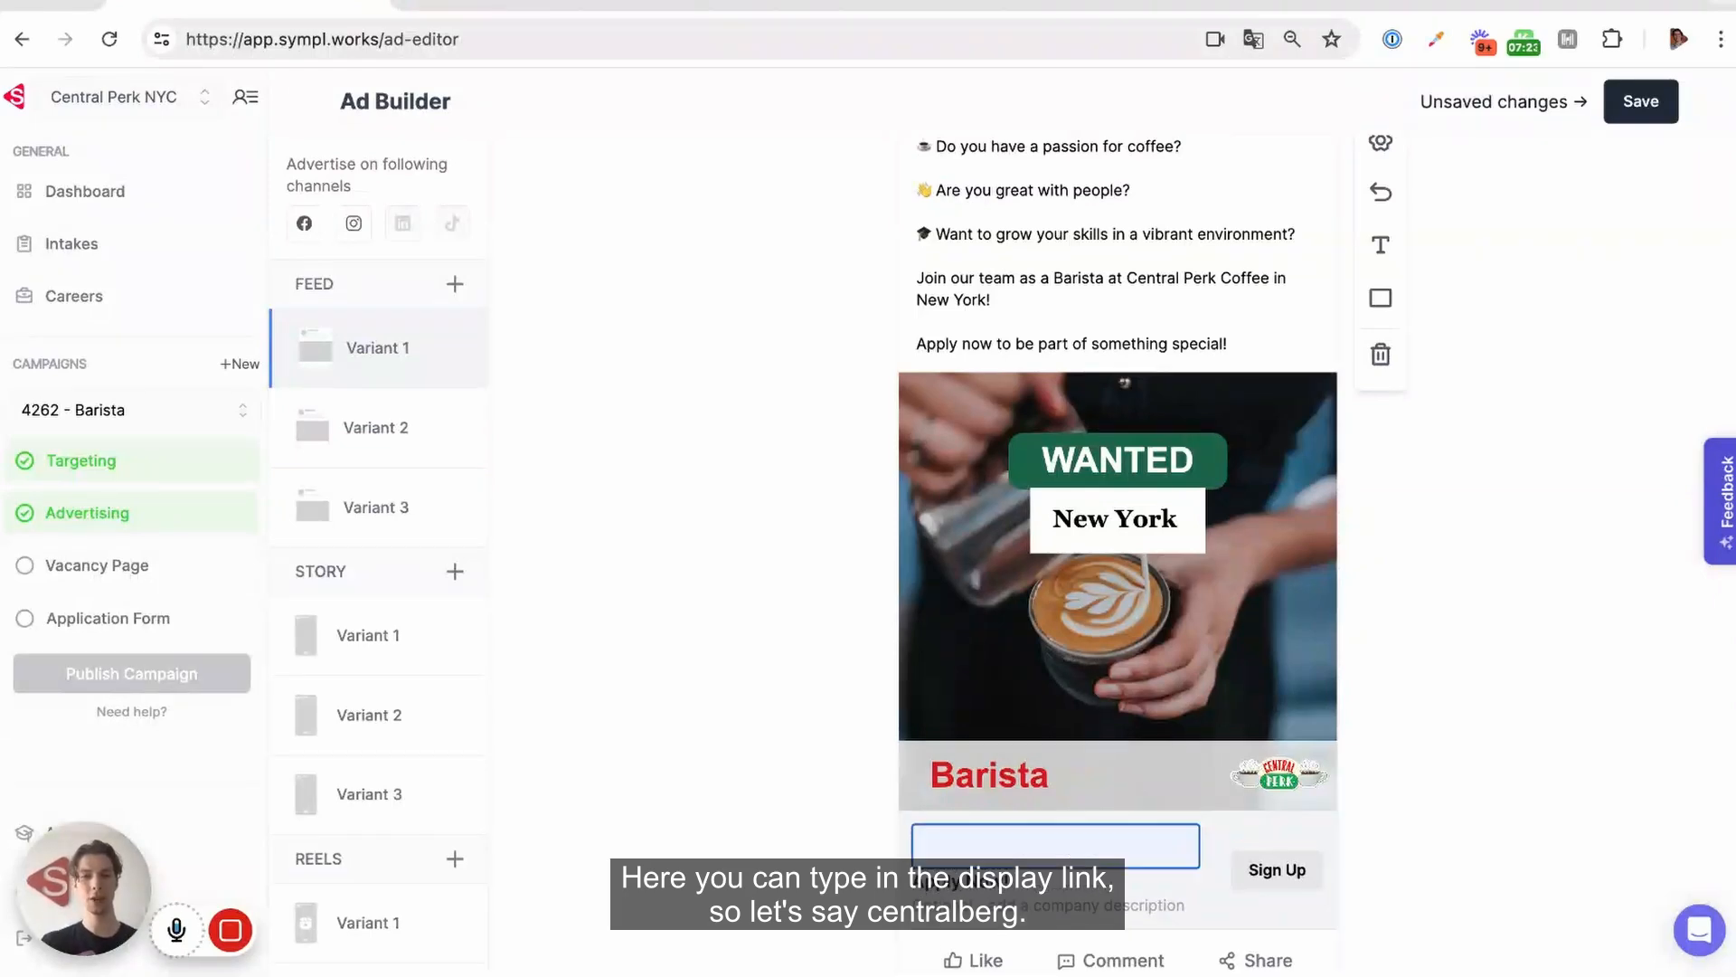
pyautogui.write('centralperk')
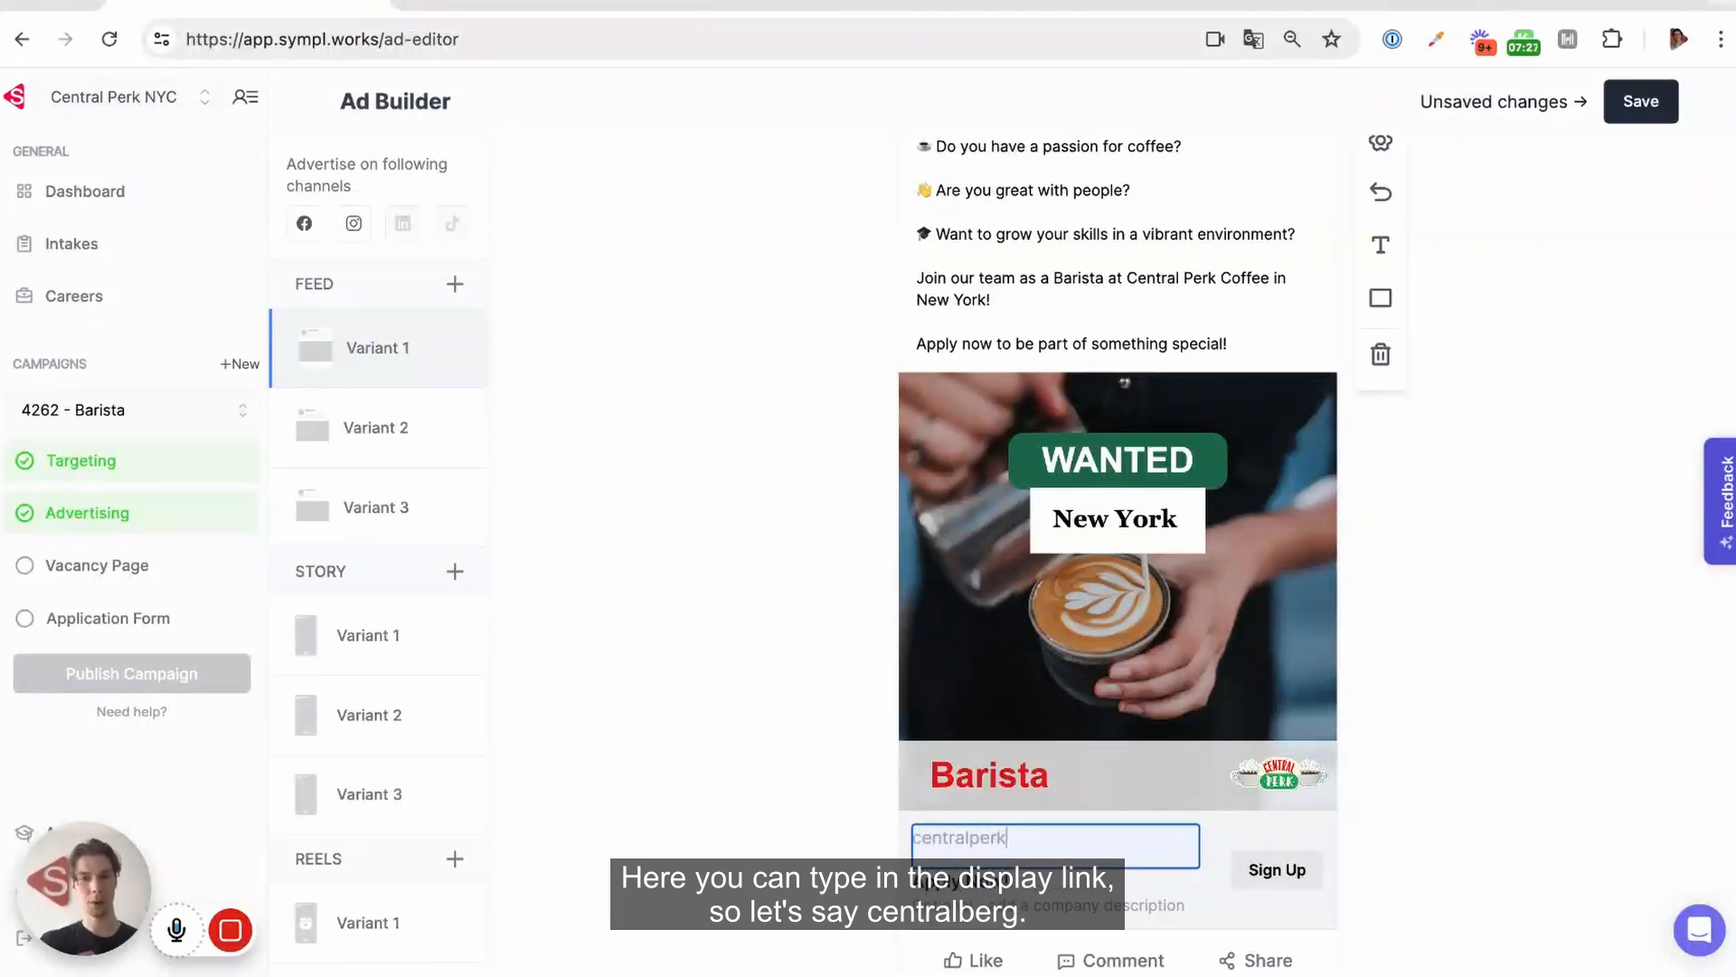
pyautogui.write('.com/jobs')
# Add the company description "Central Perk is THE most fun coffee shop in town." to feed Variant 1 and save
pyautogui.click(1009, 898)
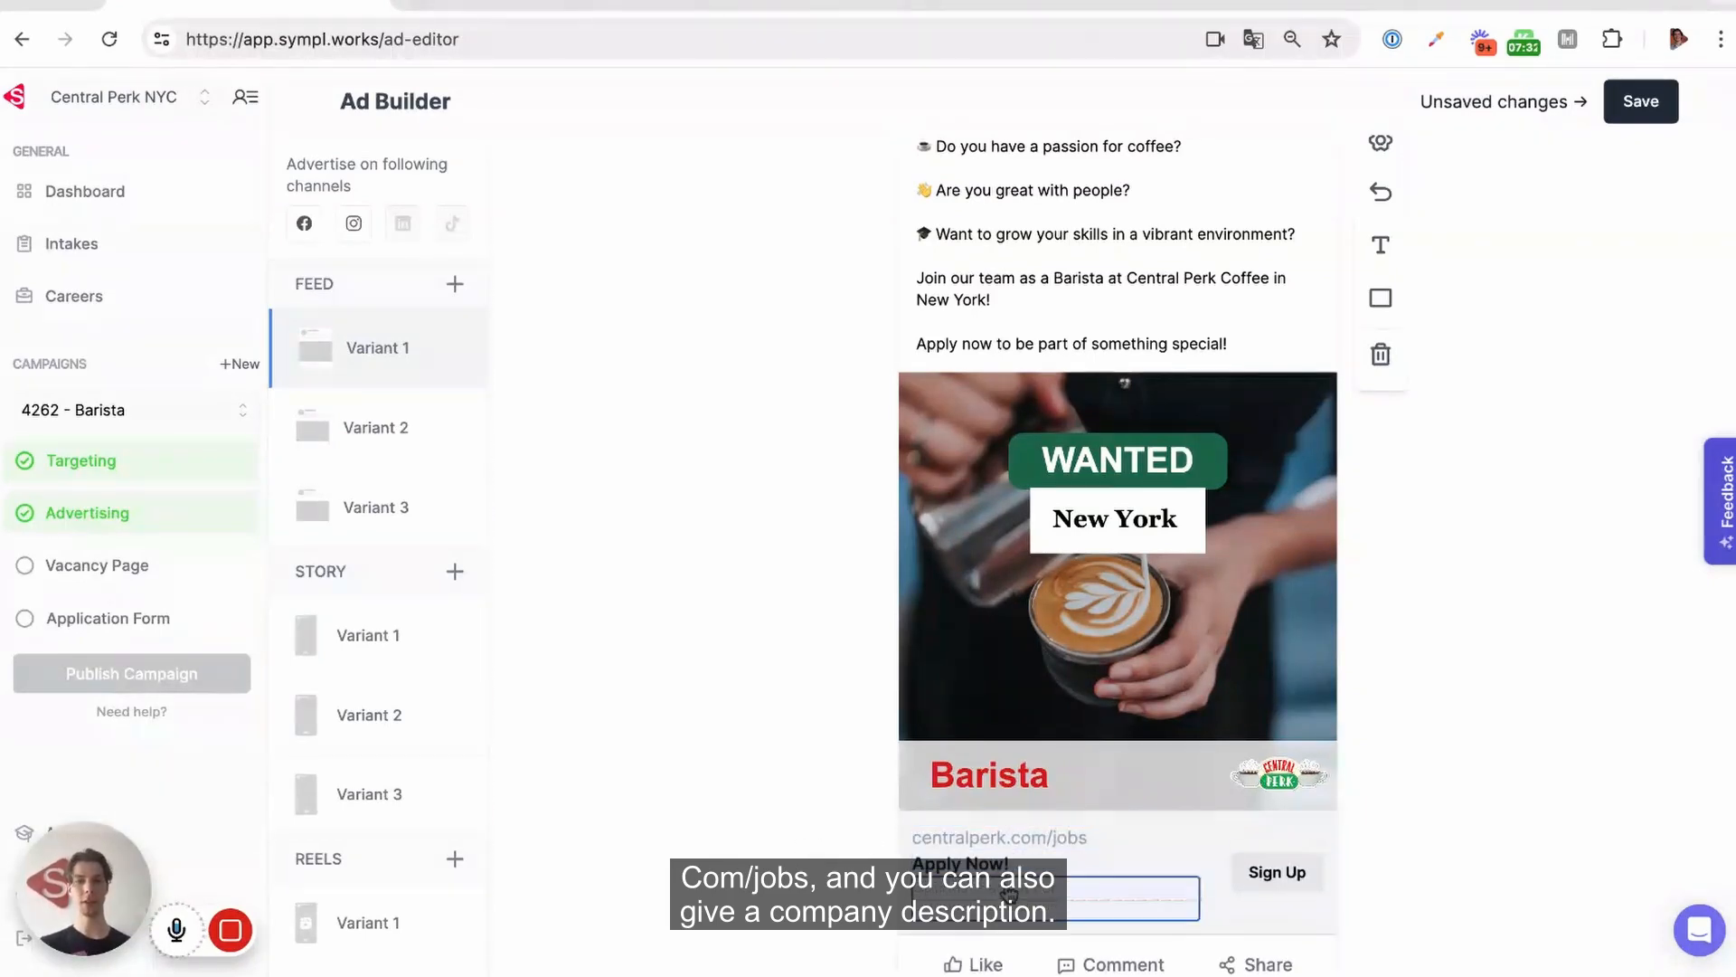
pyautogui.scroll(-1, 1010, 896)
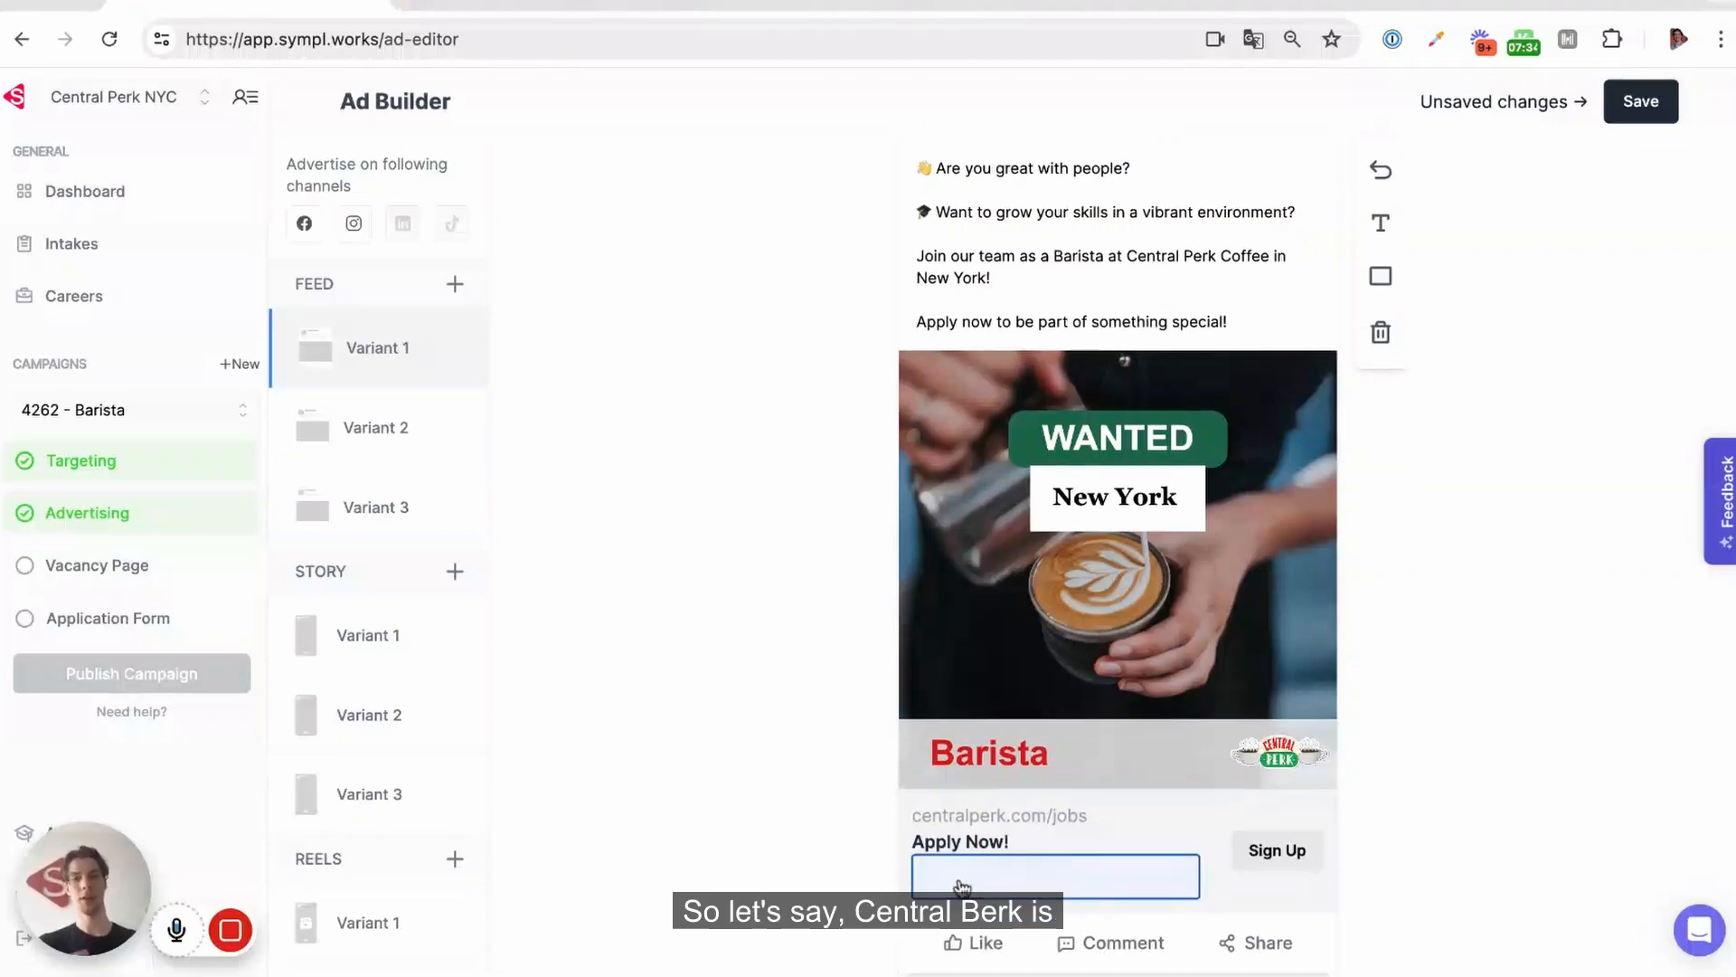
pyautogui.write('Central Perk')
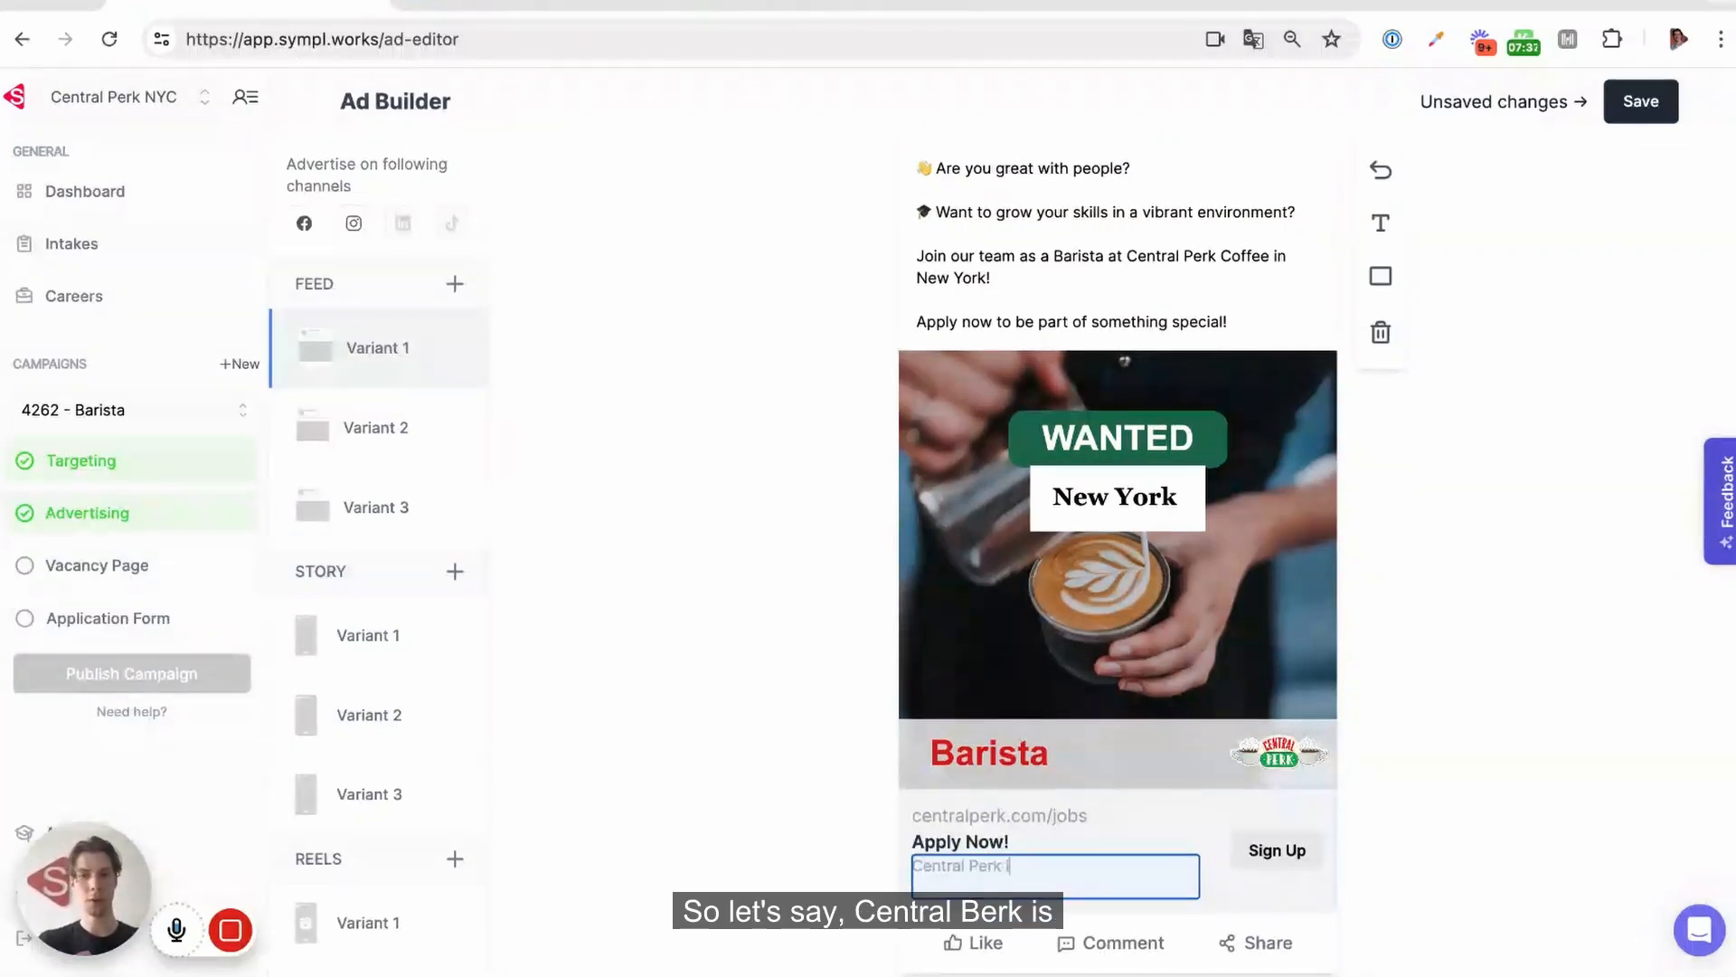
pyautogui.write(' is THE most fun')
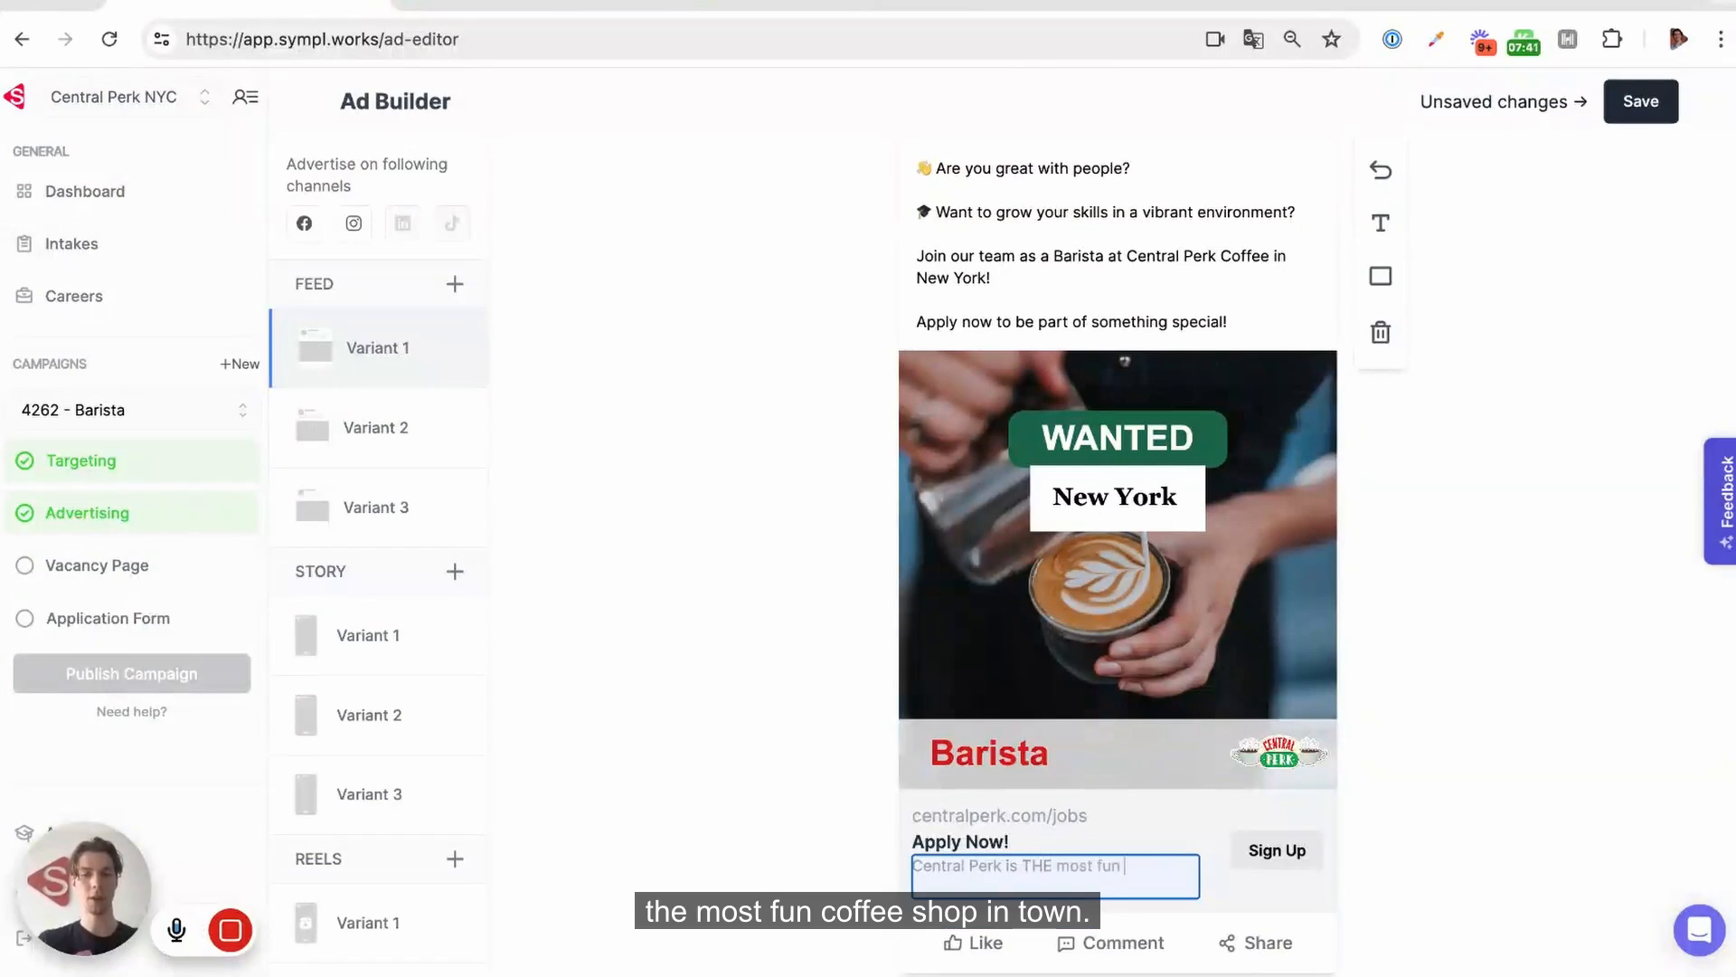
pyautogui.write(' coffee shop in to')
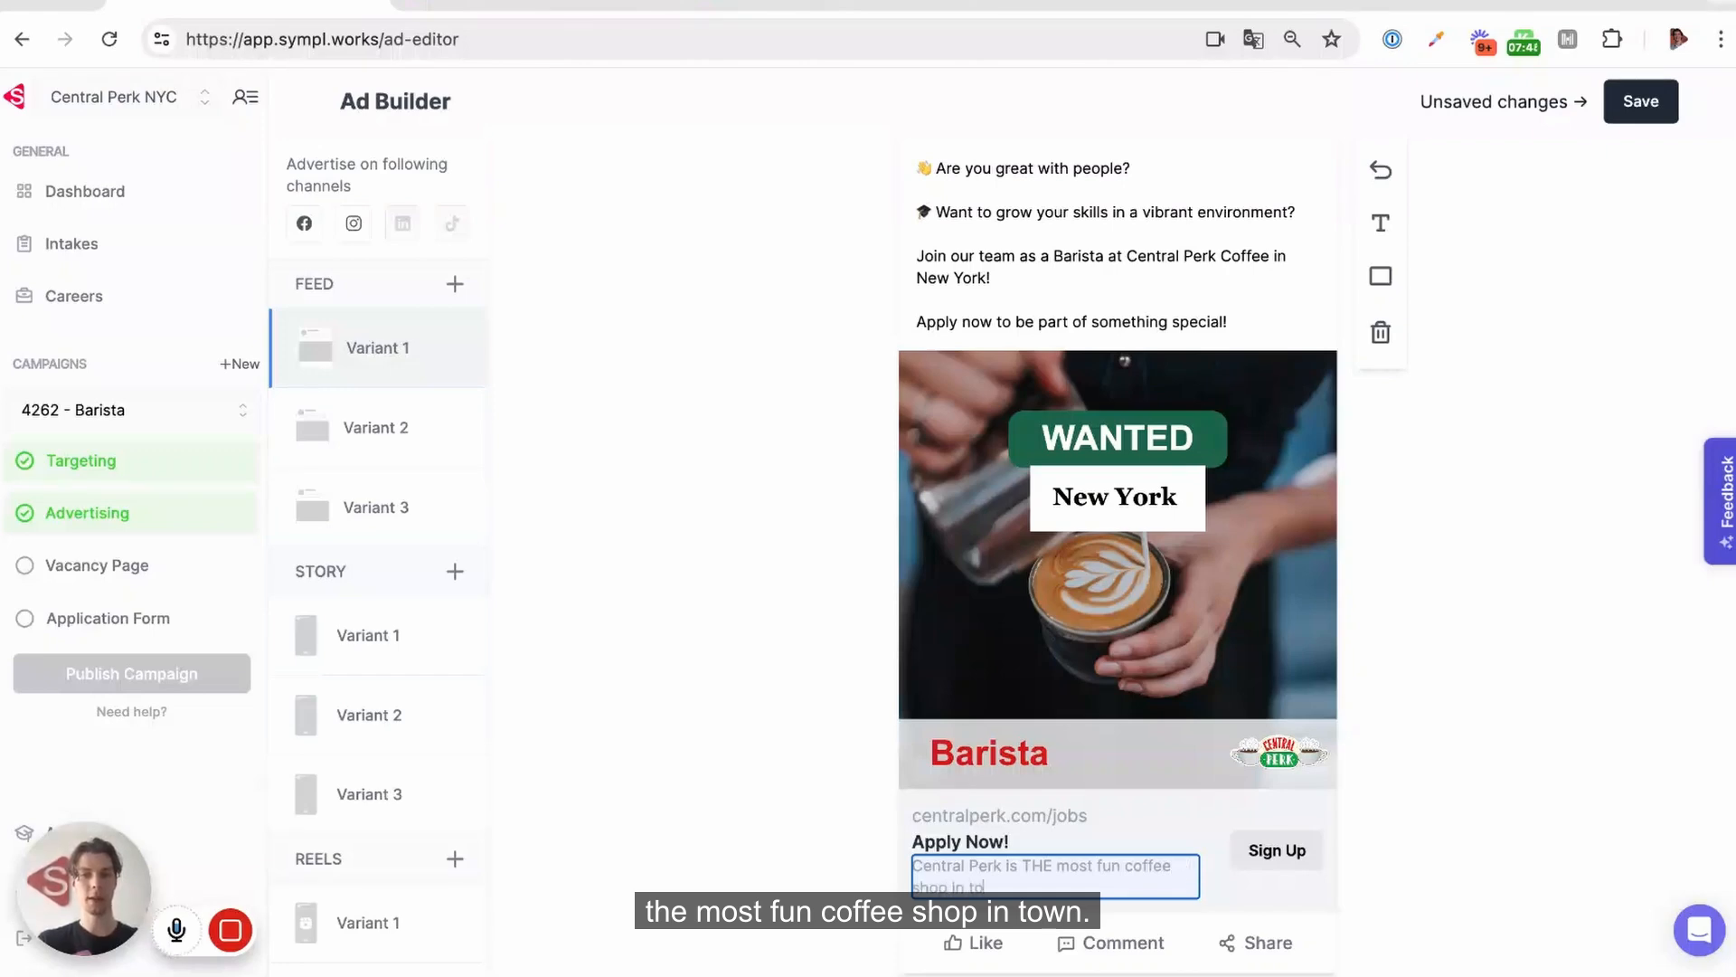
pyautogui.write('wn.')
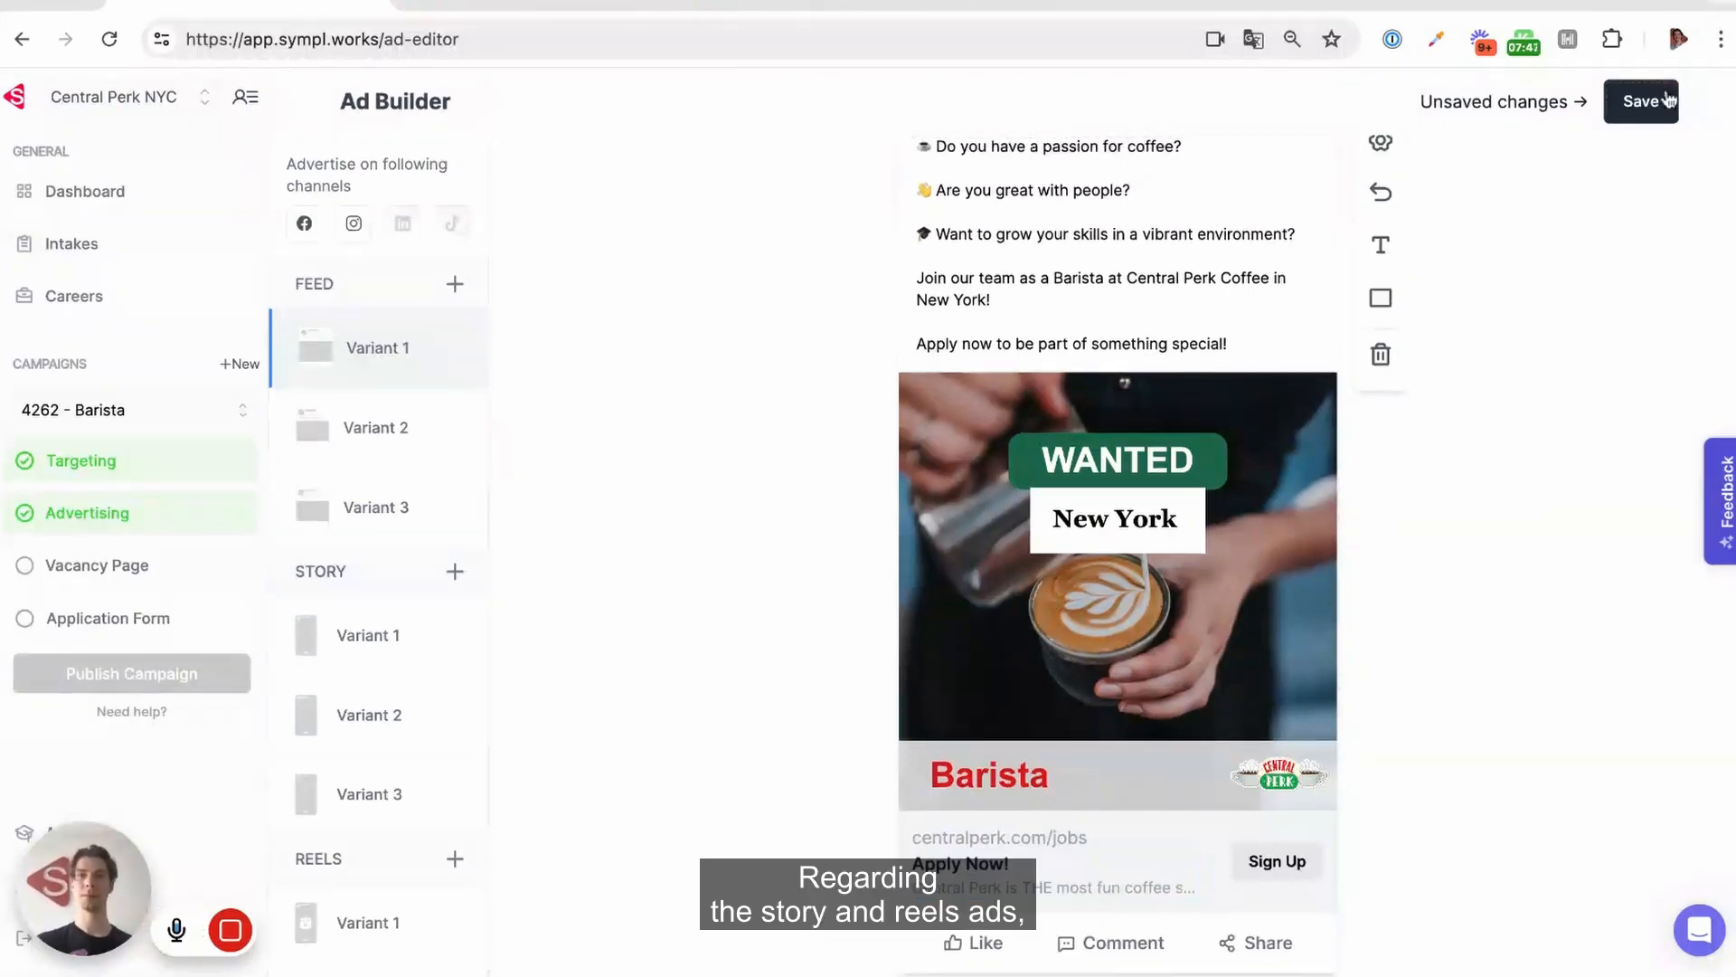
pyautogui.click(1642, 101)
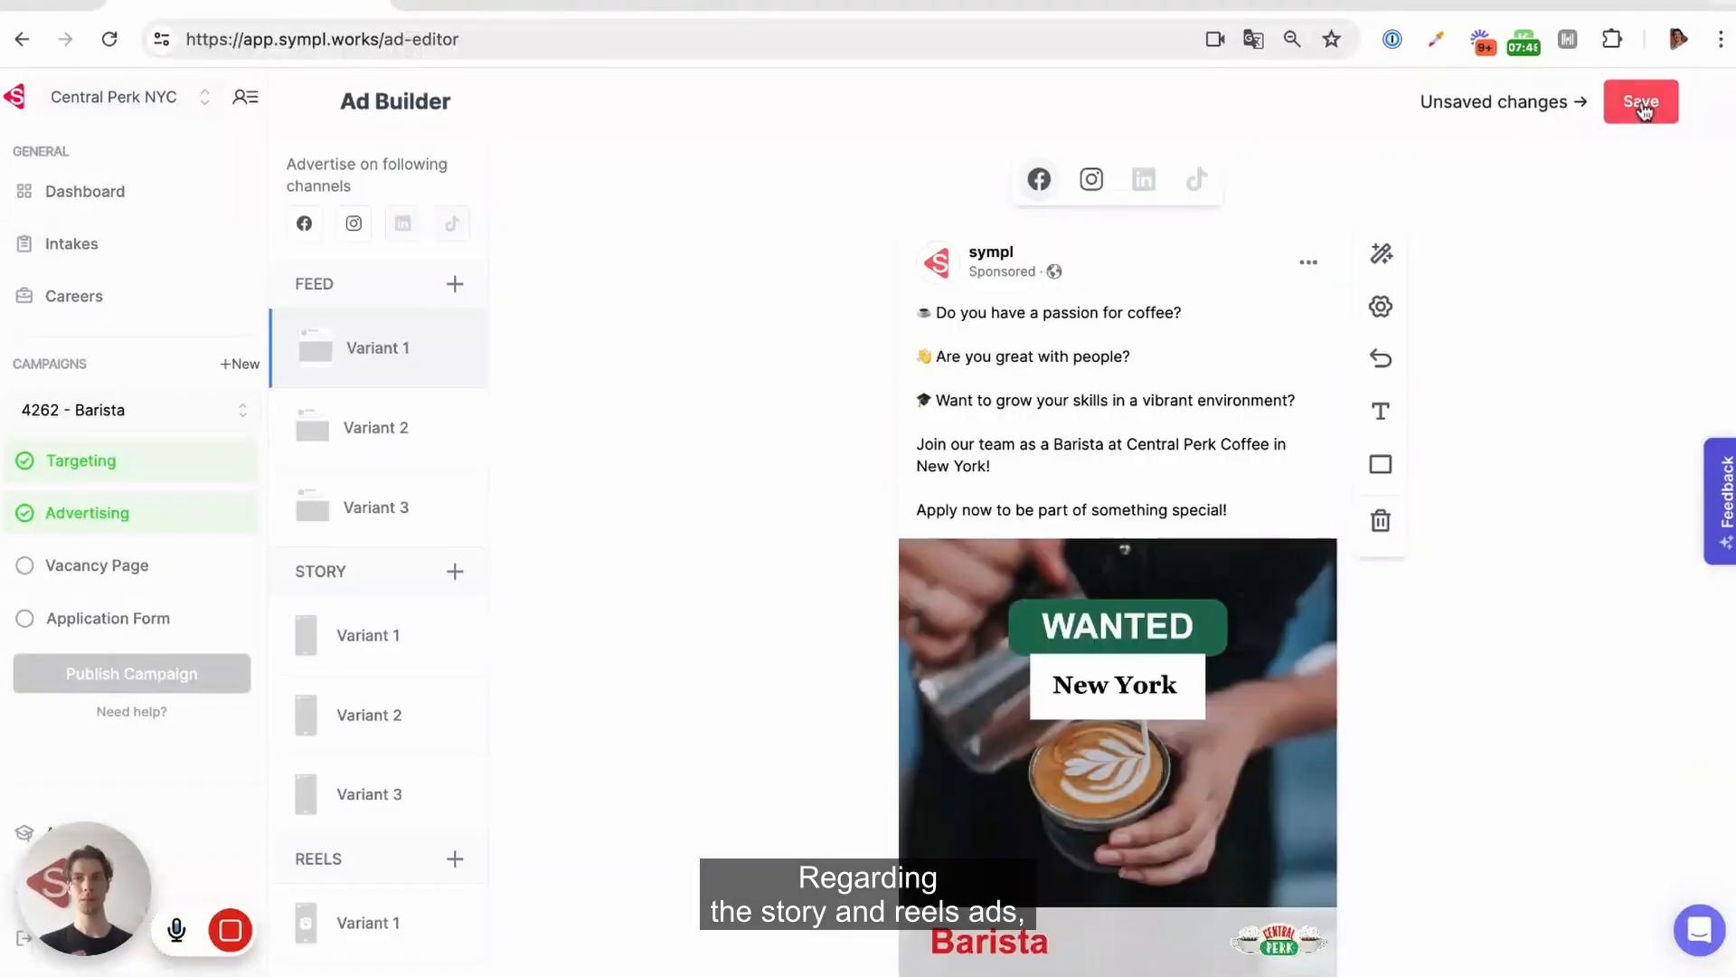
# Move the white WANTED Barista banner in story Variant 1 up to the lower edge of the coffee cup
pyautogui.click(342, 626)
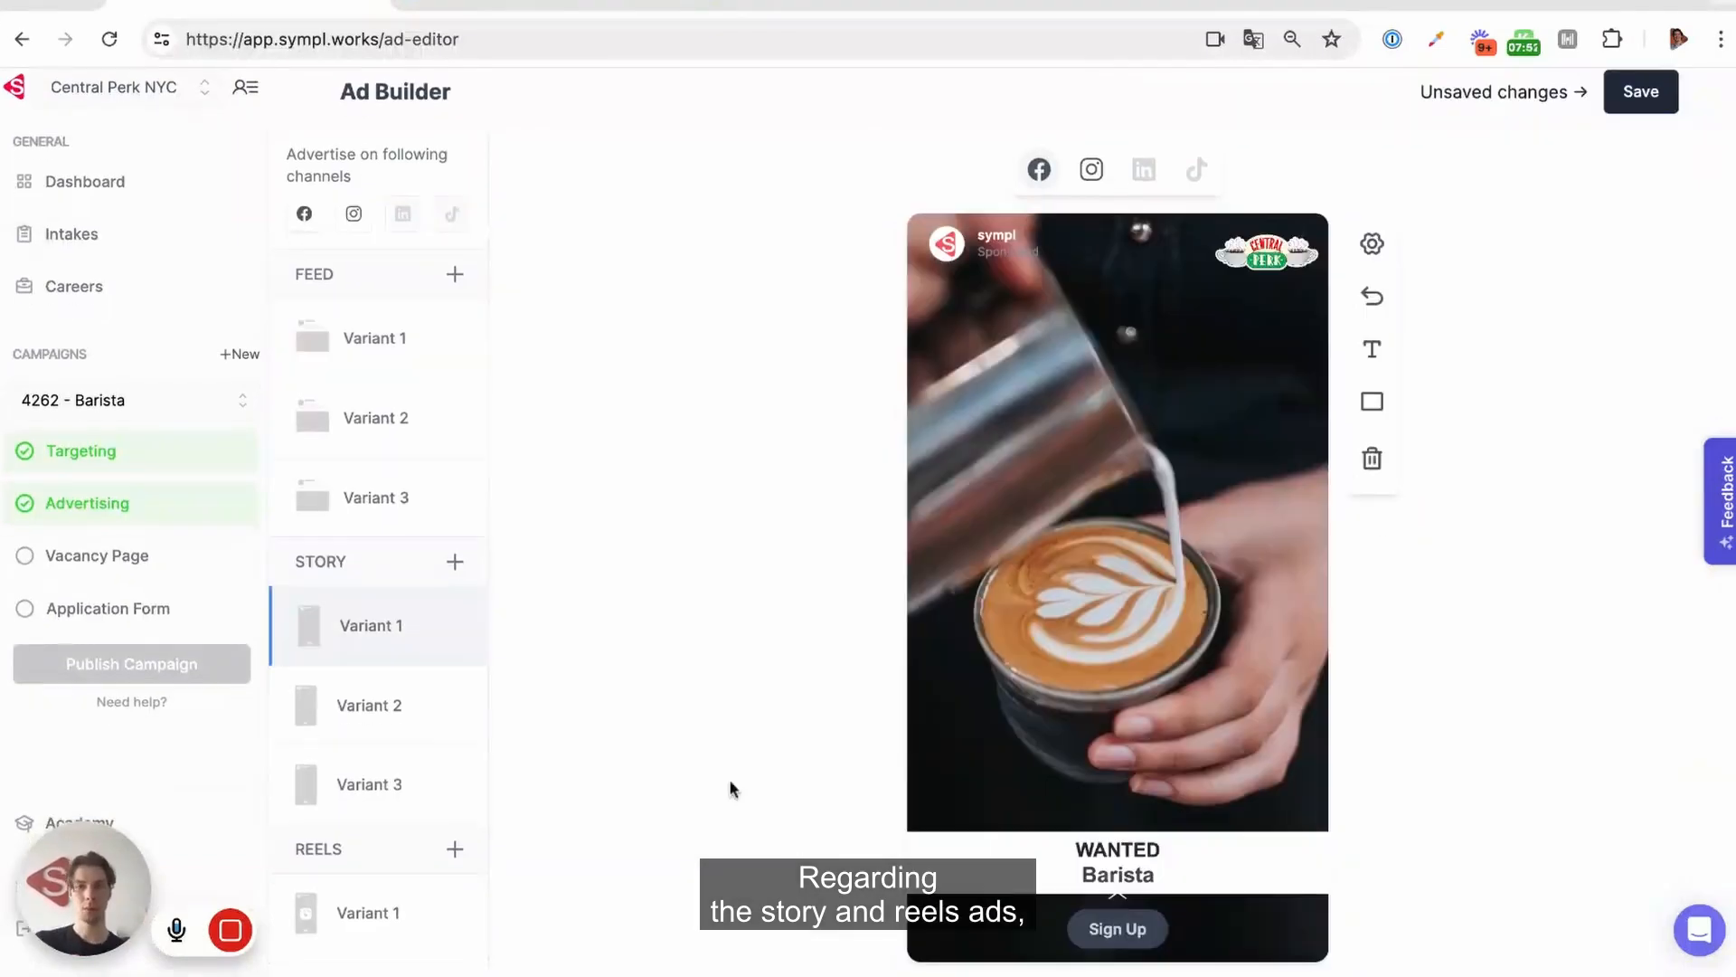
pyautogui.click(337, 922)
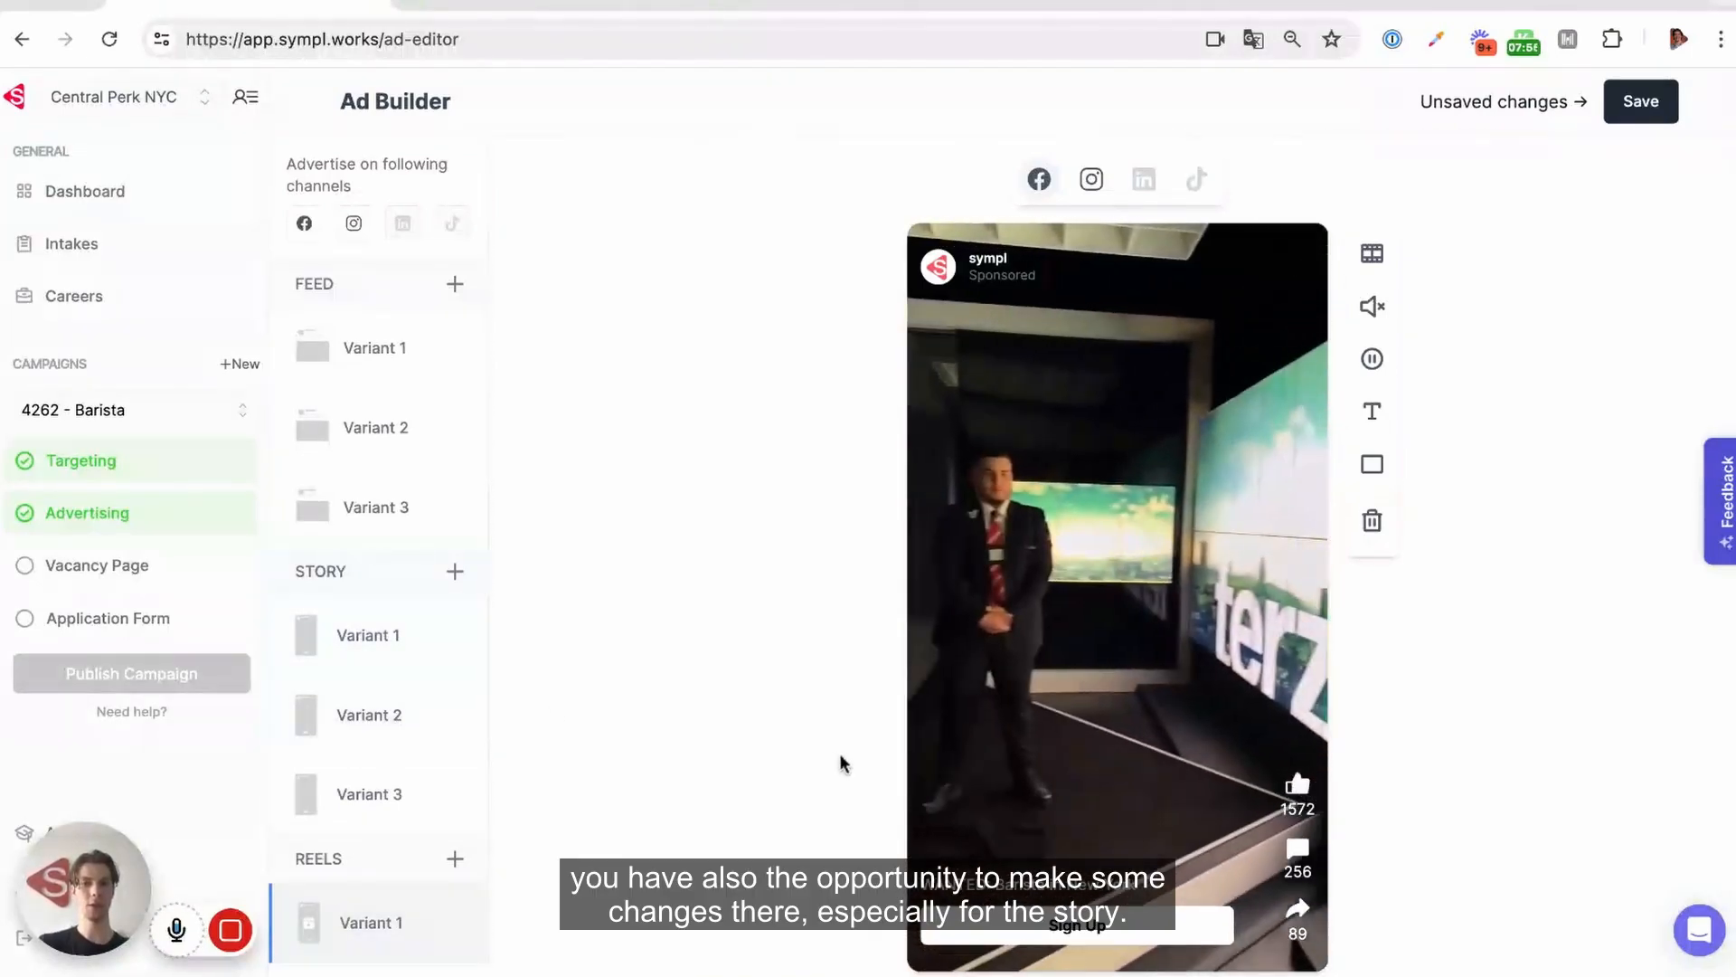
pyautogui.click(399, 661)
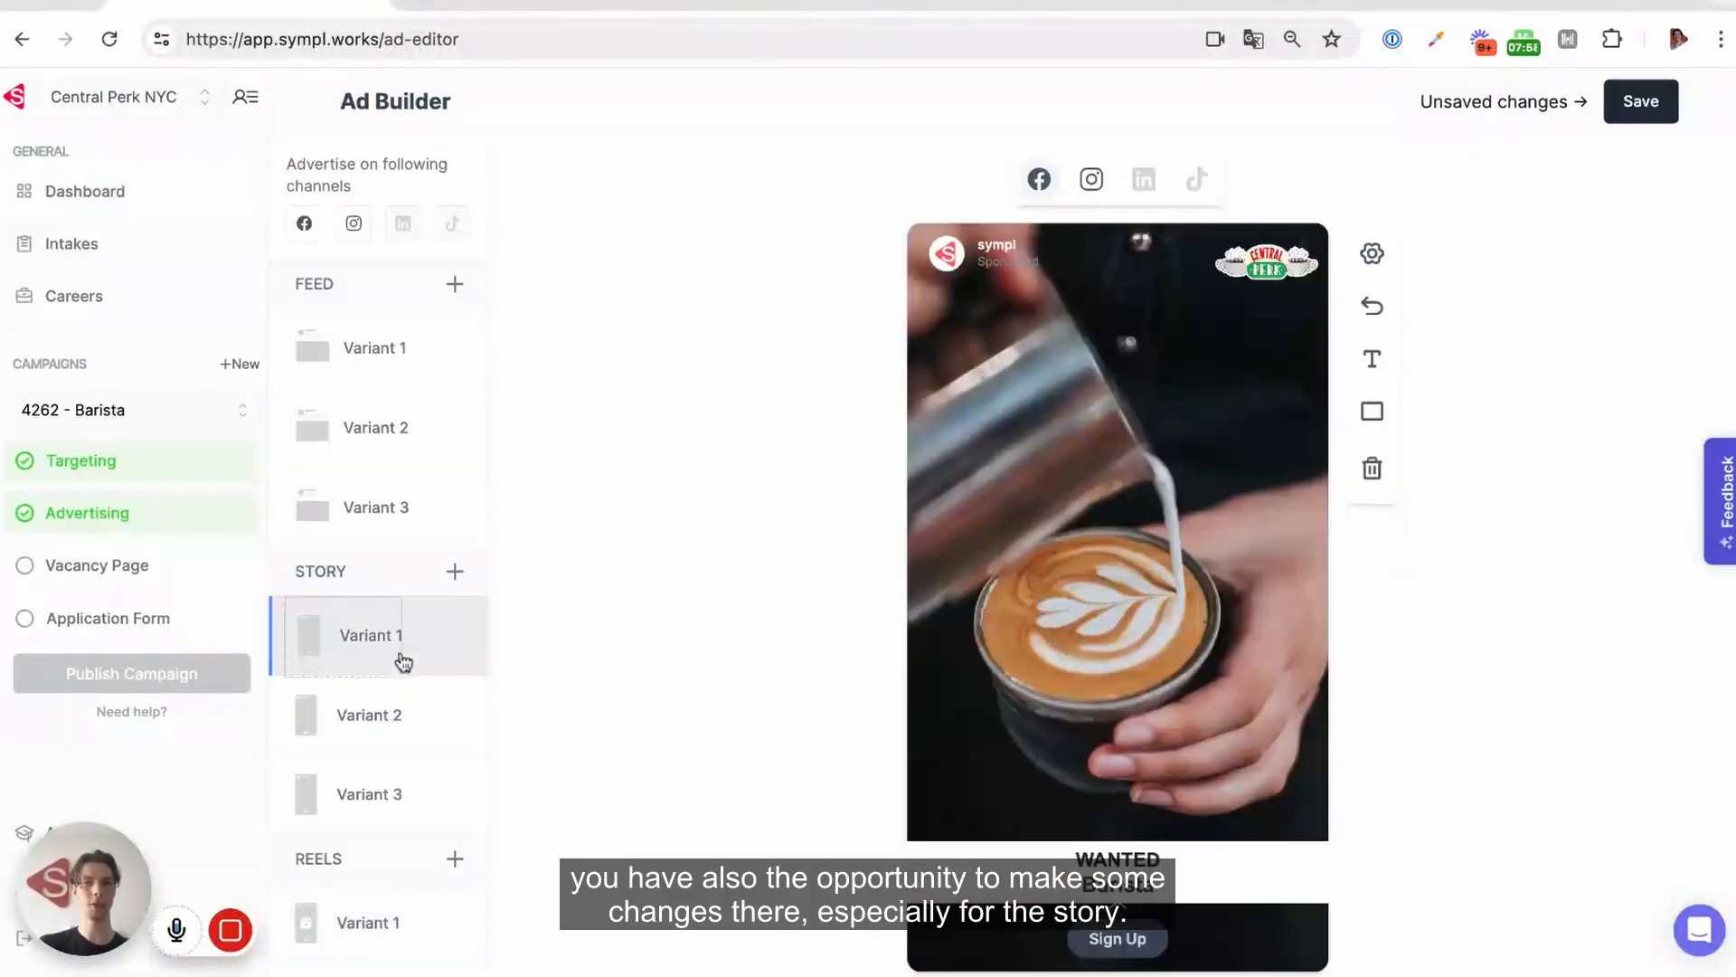
pyautogui.click(1262, 909)
pyautogui.moveTo(1112, 897); pyautogui.dragTo(1165, 765)
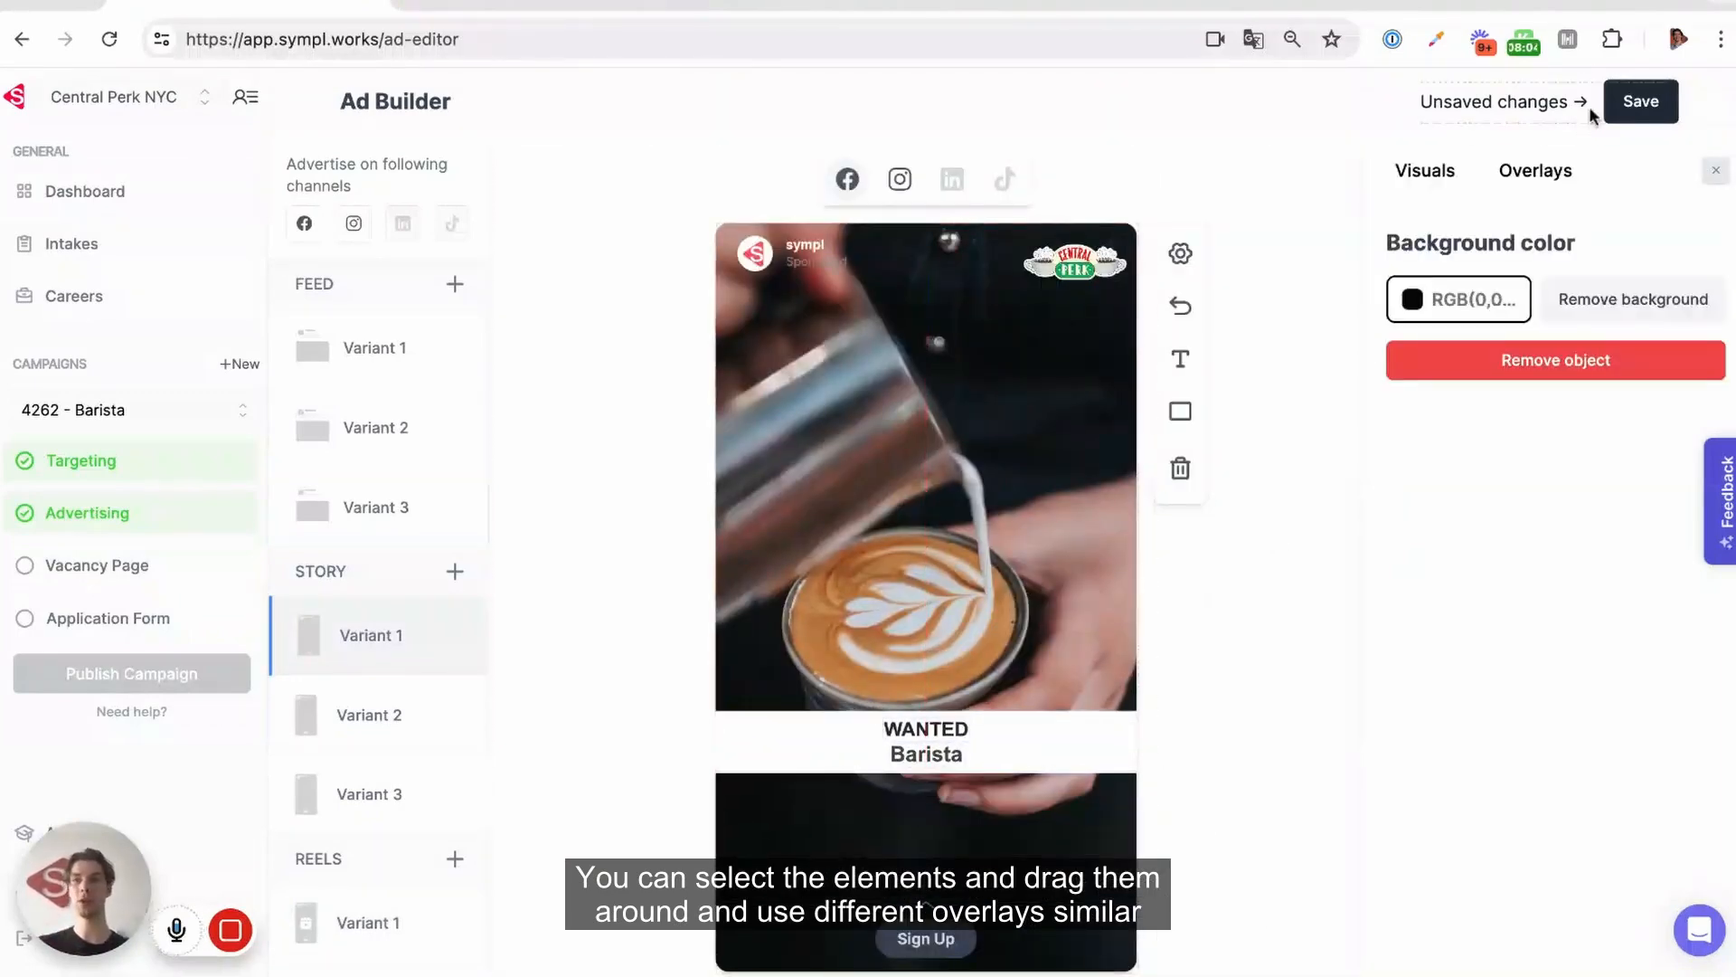
# Review the overlays offered for story Variant 1 and the Reels video ad, and save the ads
pyautogui.click(1519, 190)
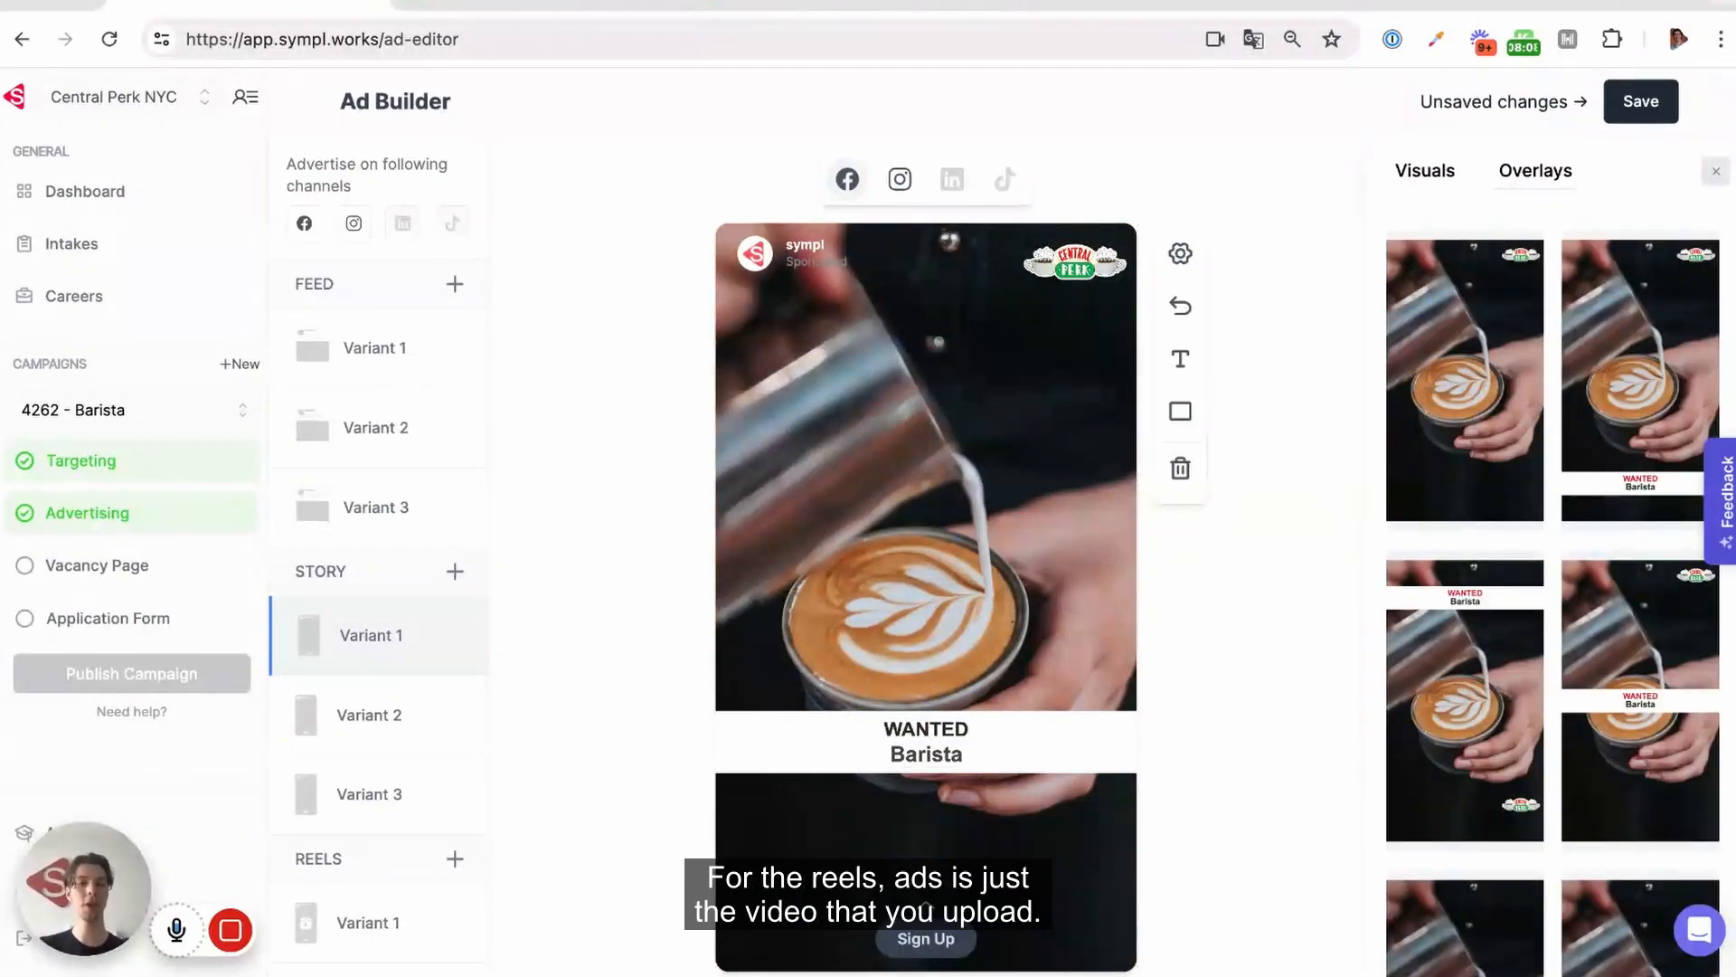
pyautogui.click(396, 925)
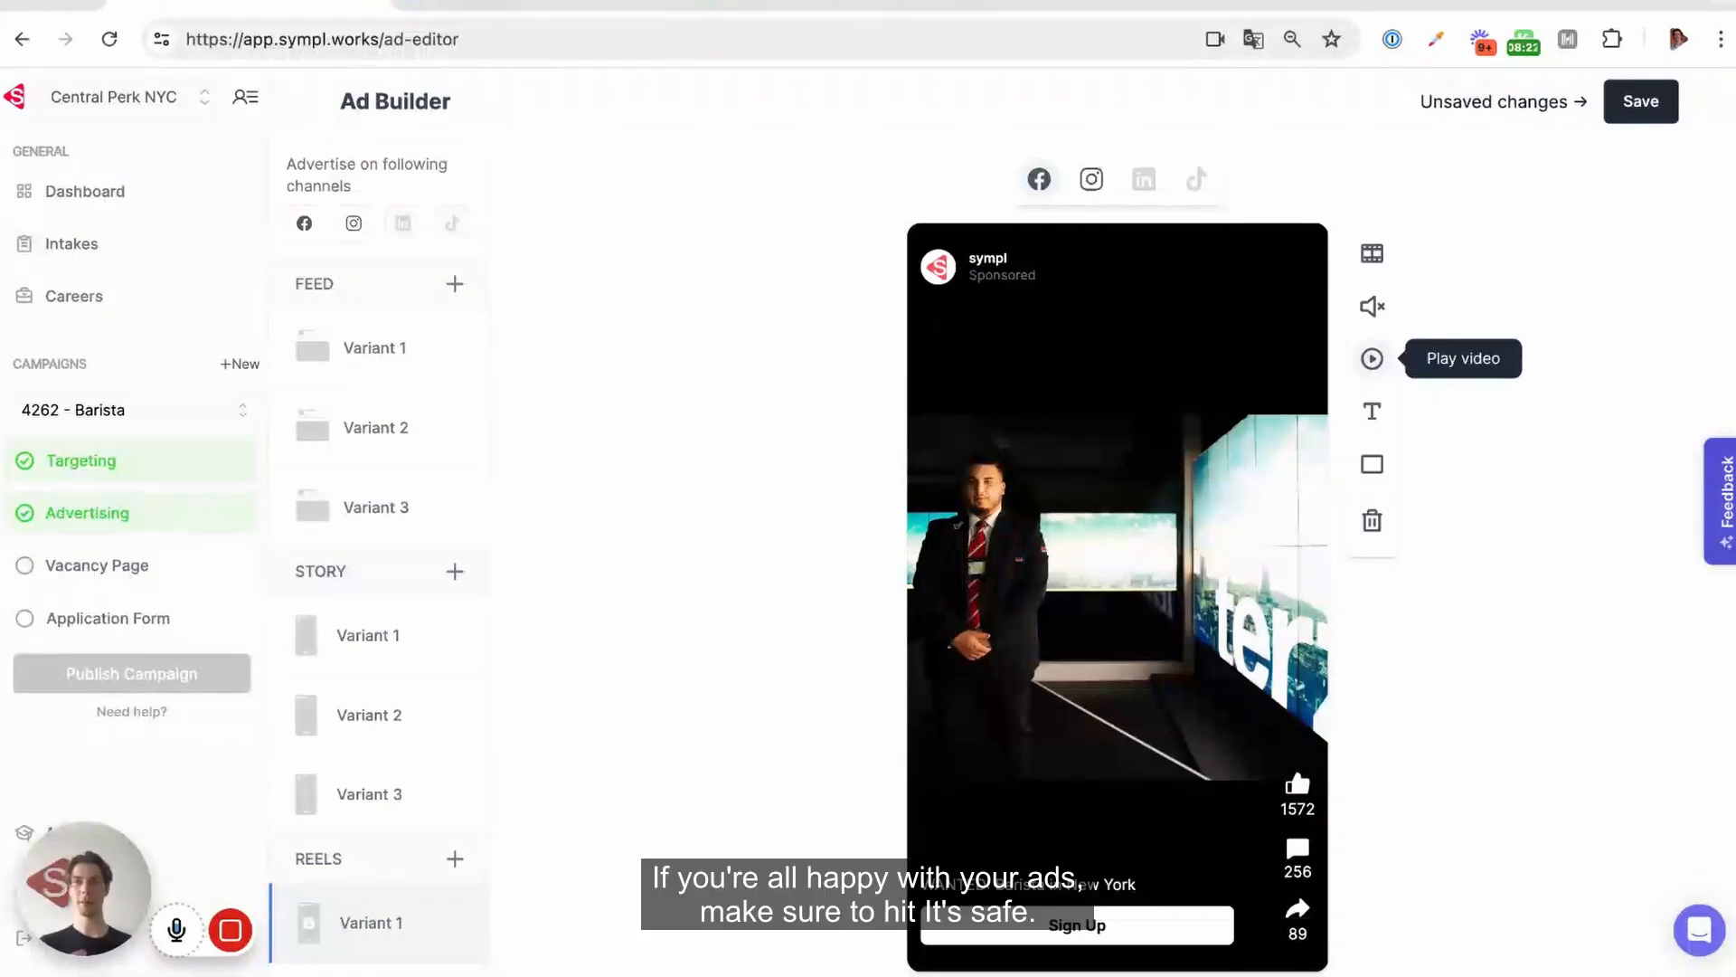
pyautogui.click(1641, 101)
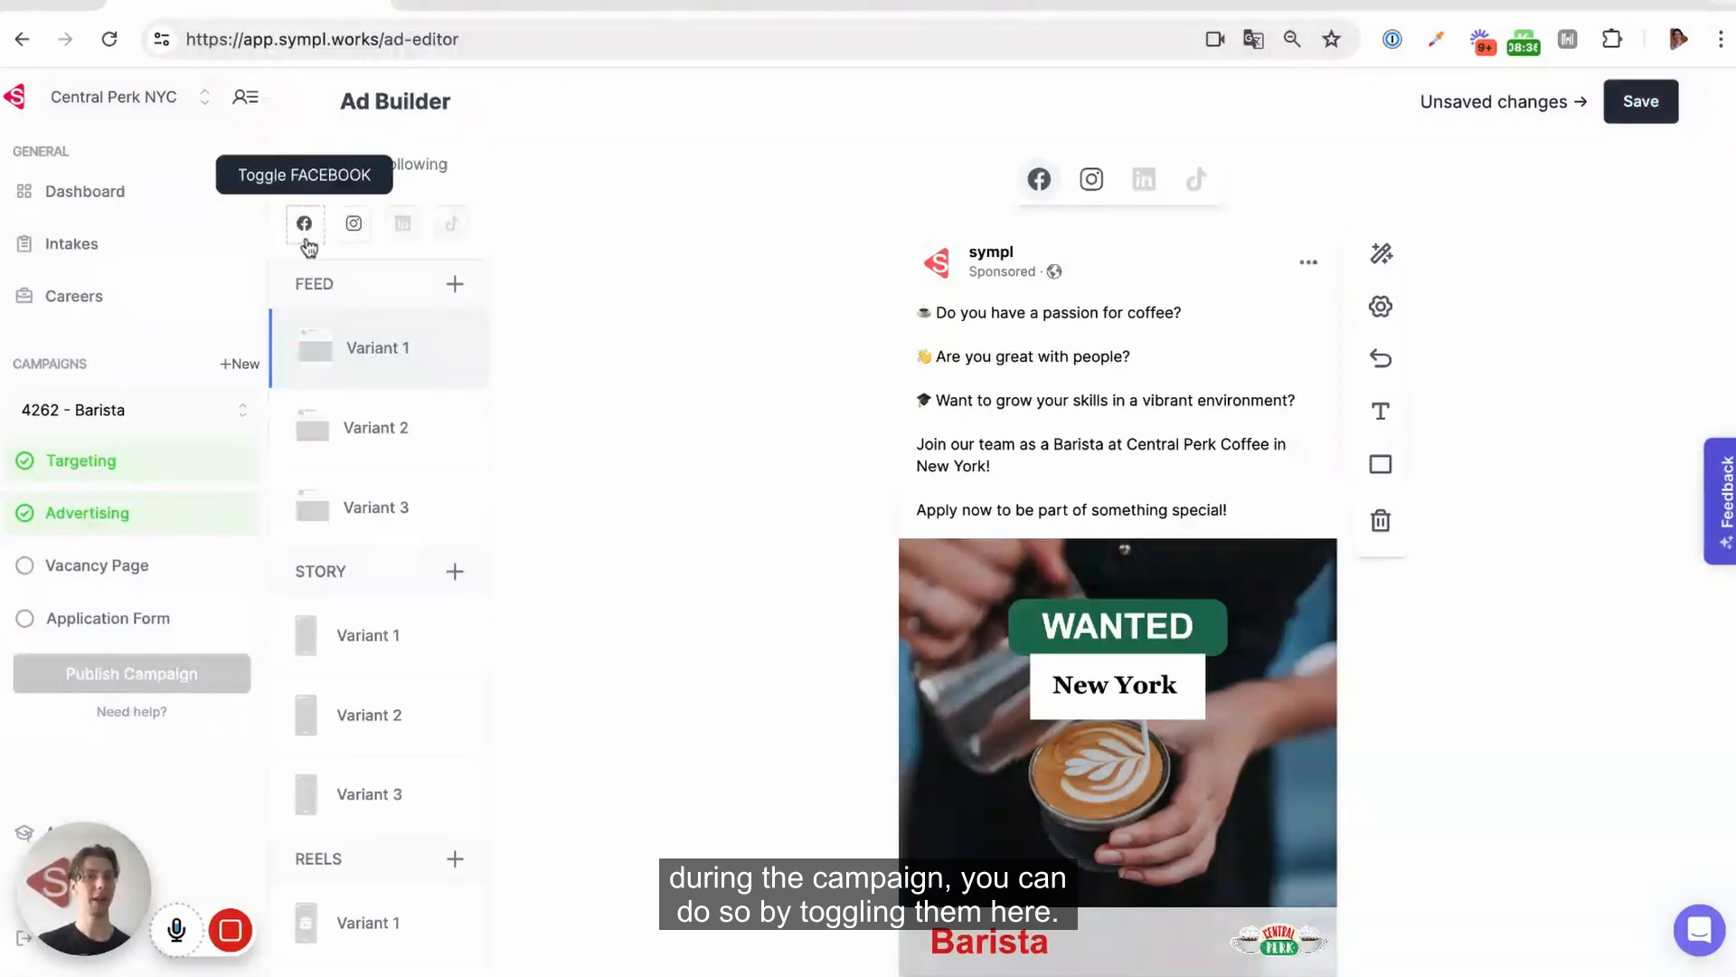
# Turn off Instagram and turn on TikTok as the campaign's advertising channels, and save the changes
pyautogui.click(353, 226)
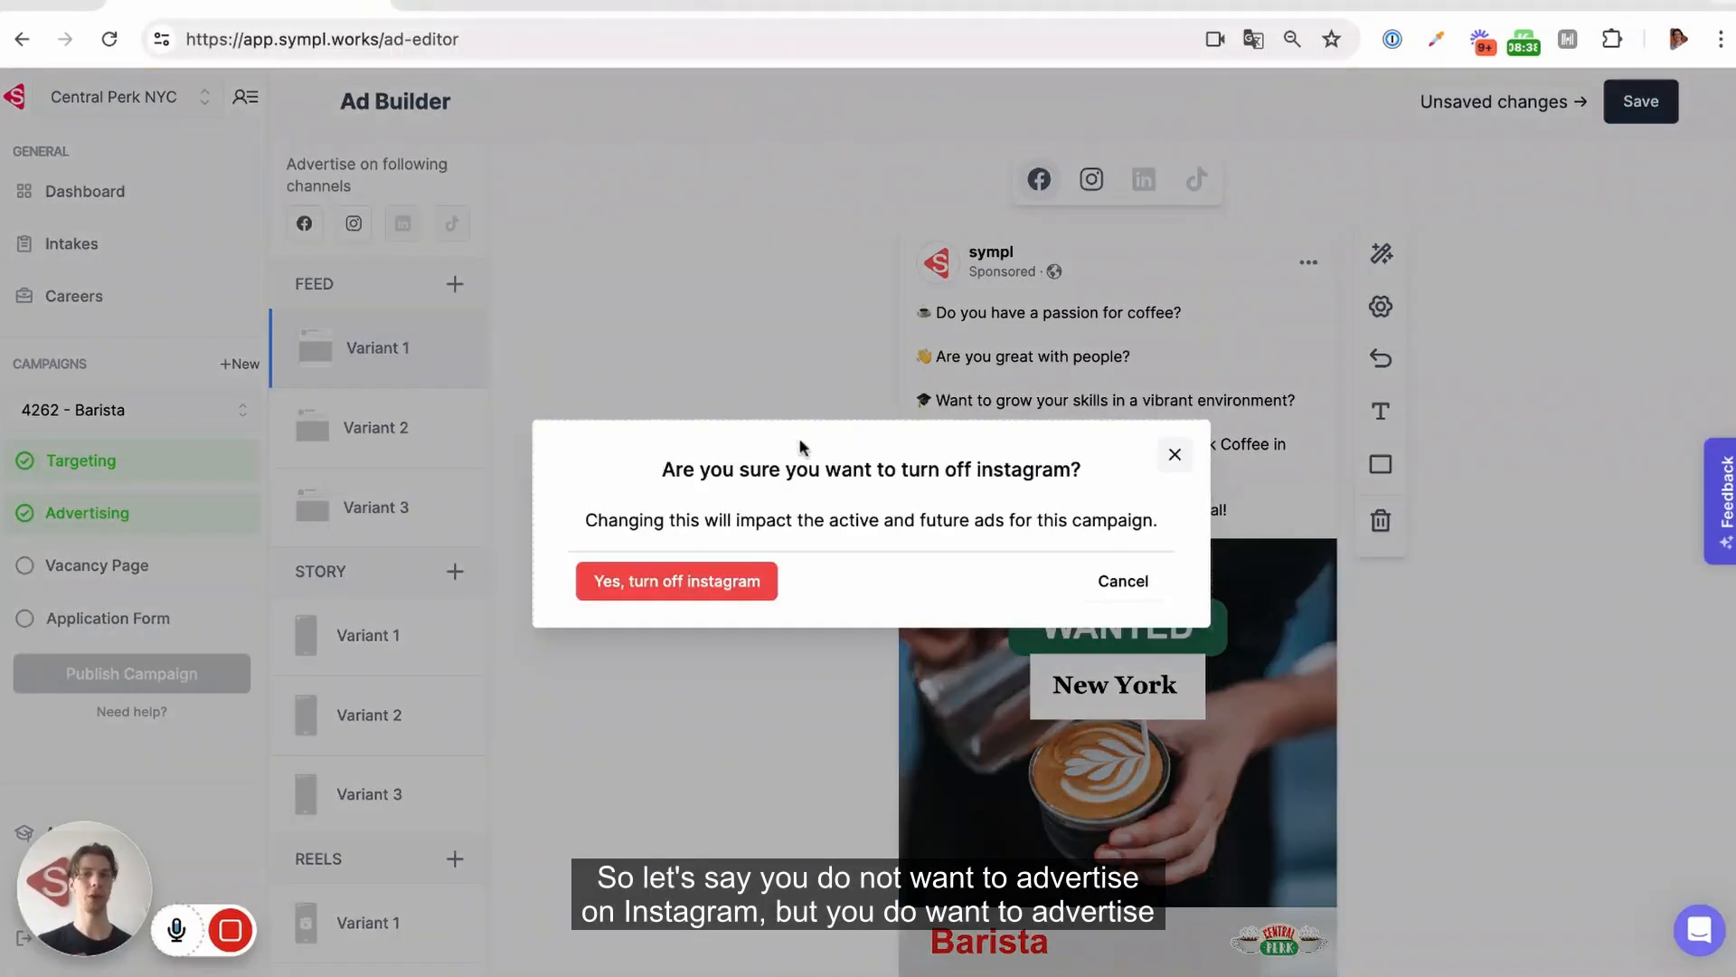
pyautogui.click(624, 584)
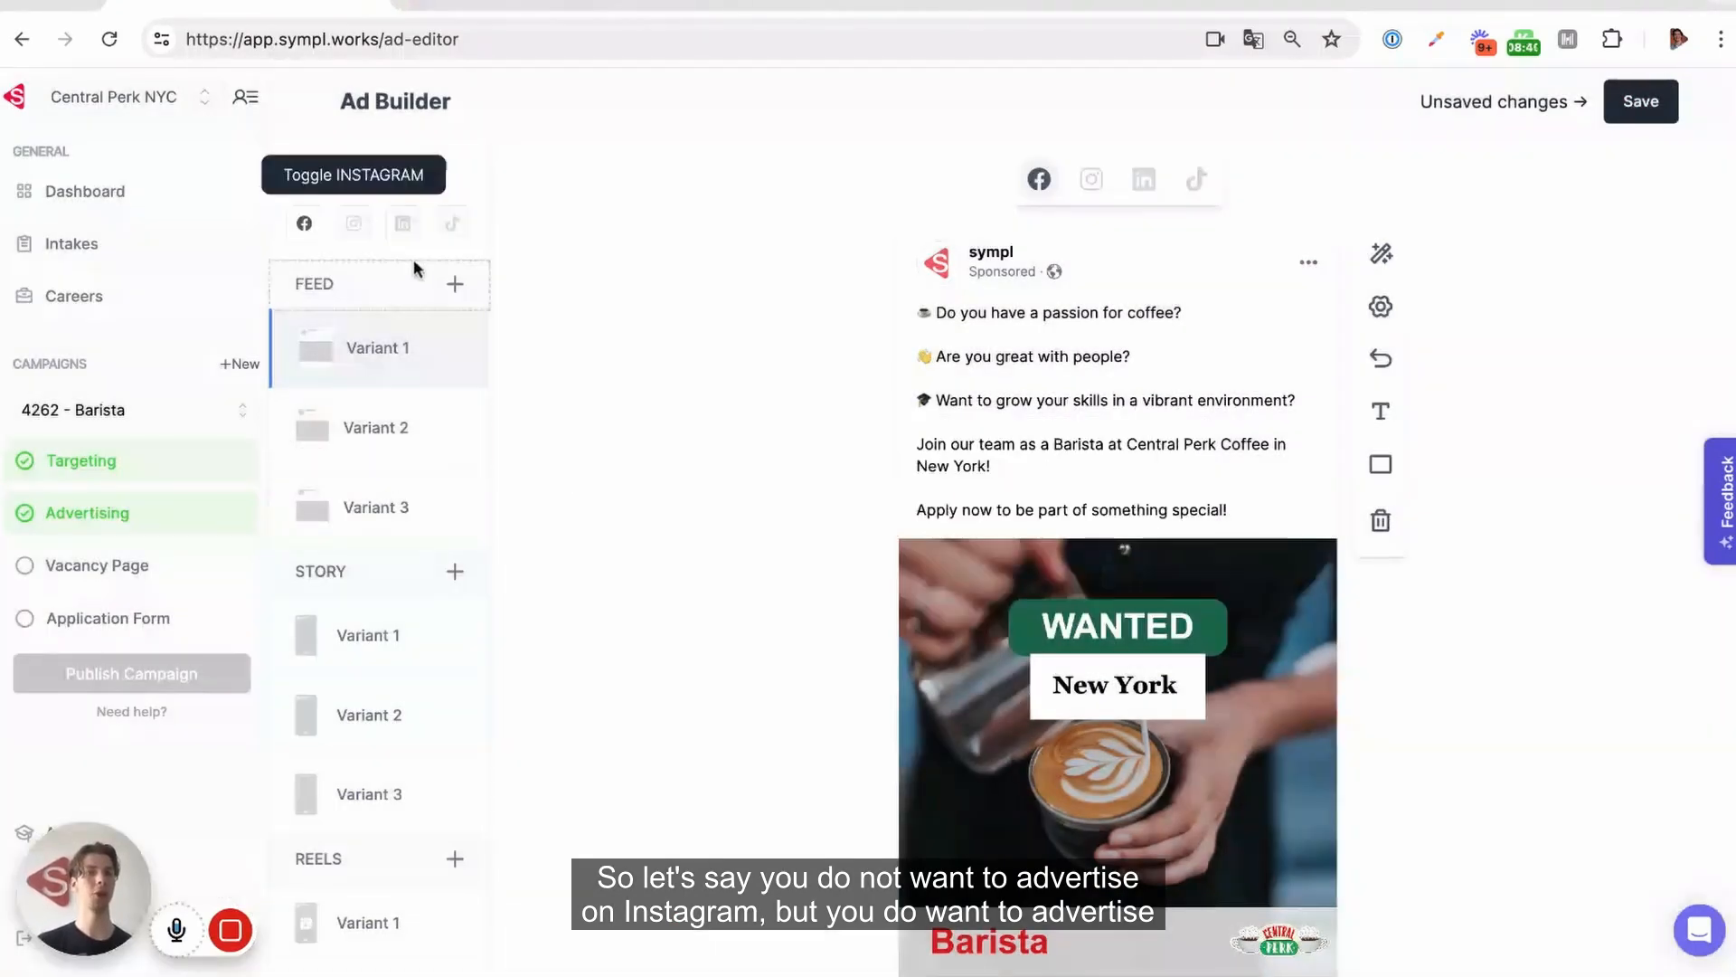
pyautogui.click(453, 223)
pyautogui.click(675, 568)
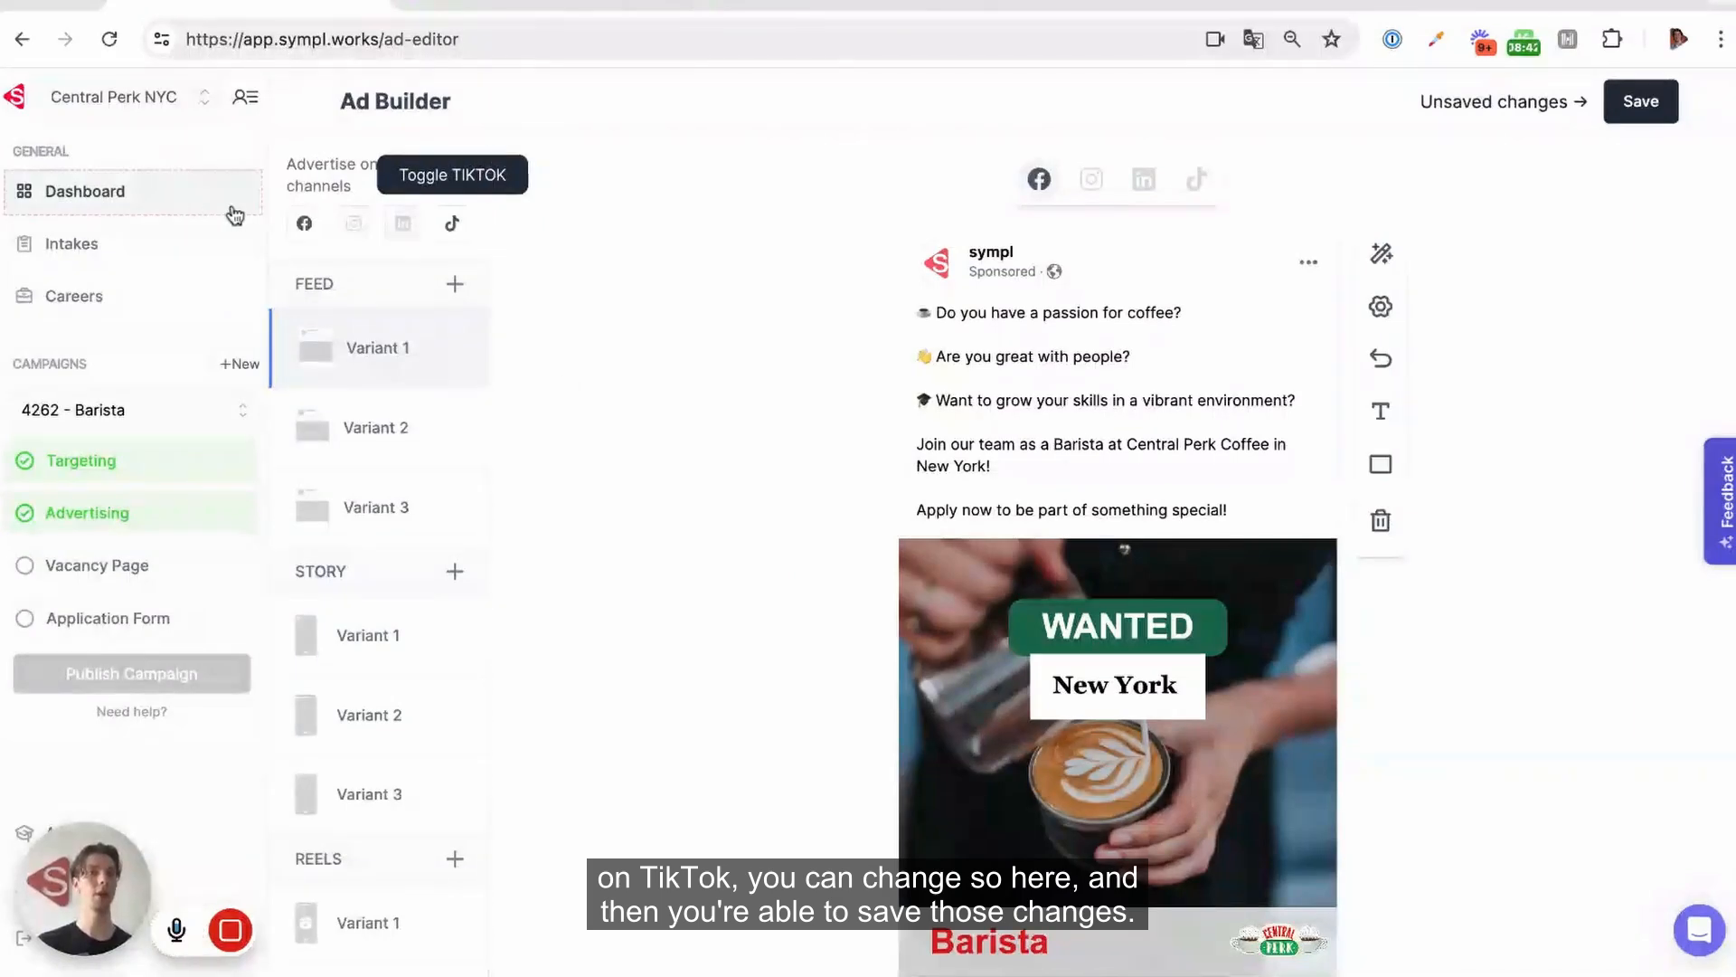
pyautogui.click(1074, 611)
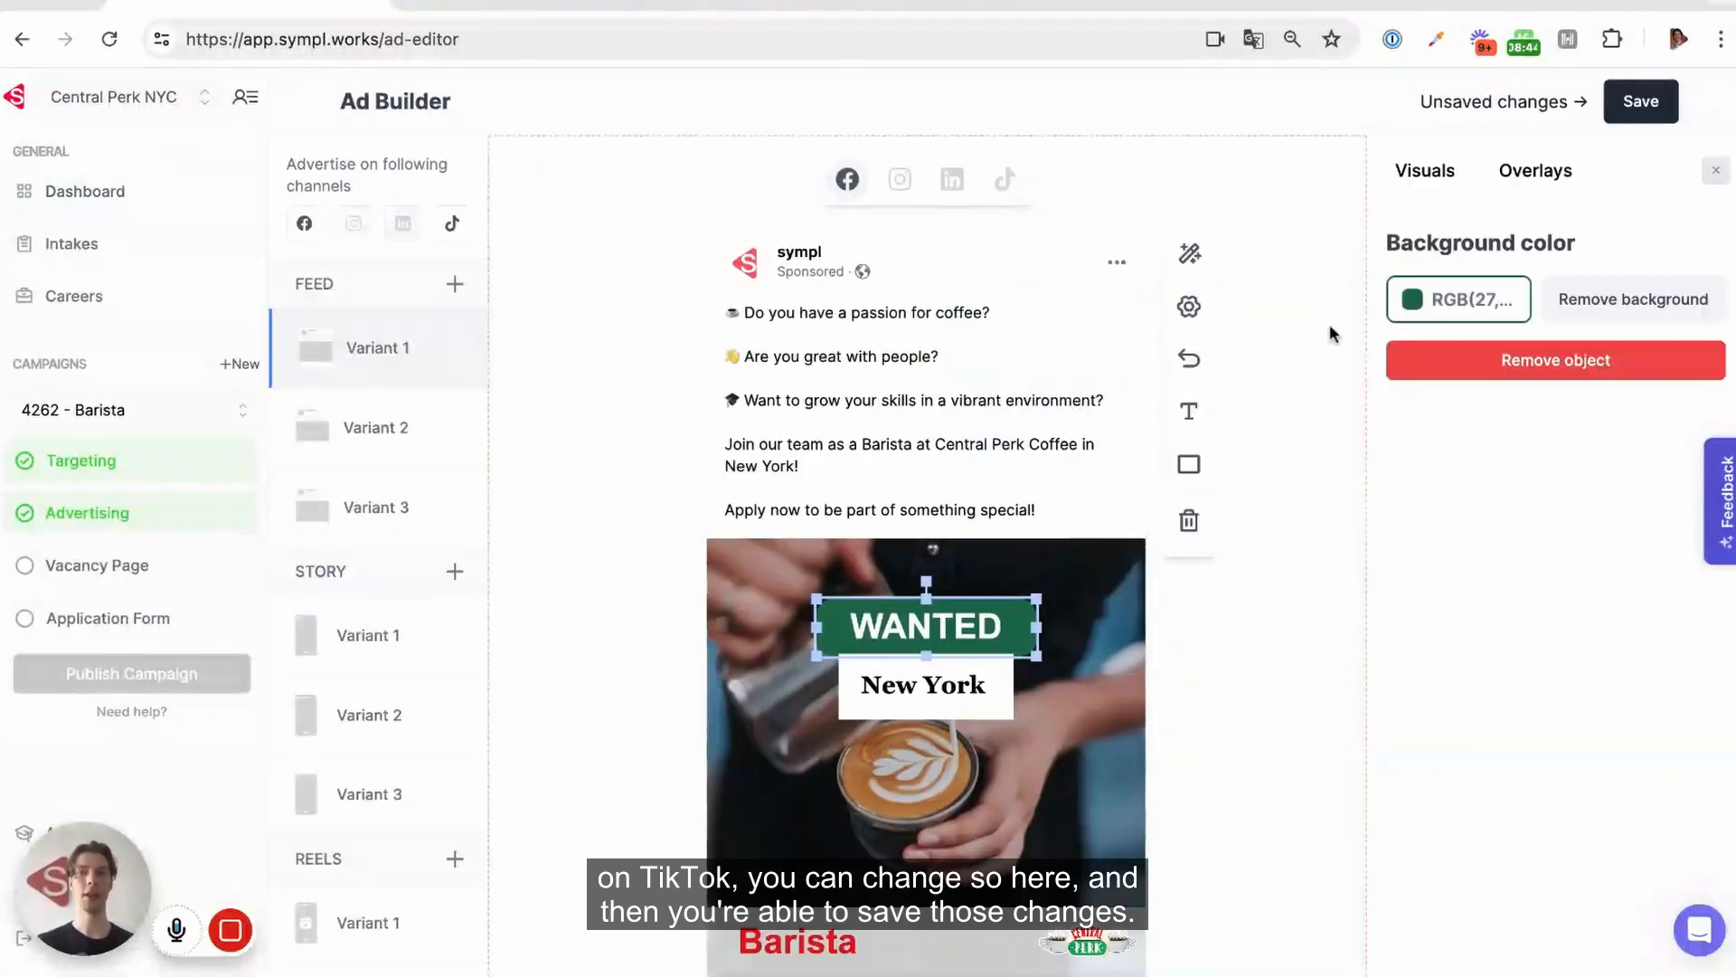
pyautogui.click(1637, 104)
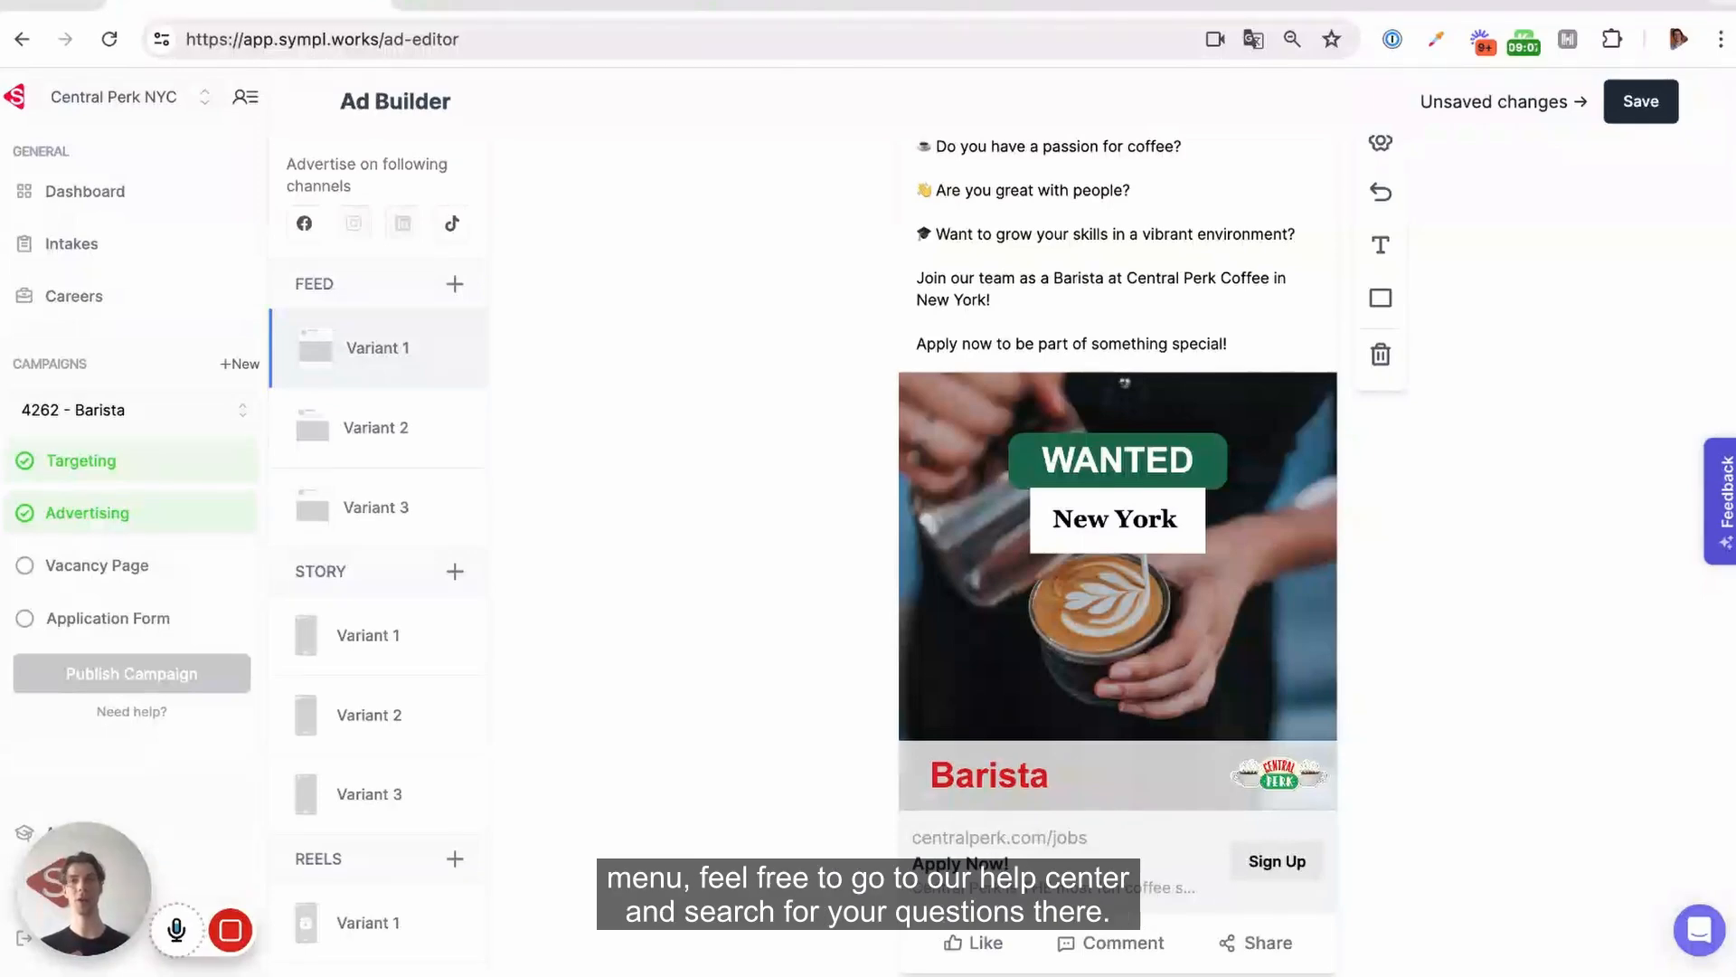
# Open the help chat window
pyautogui.click(1700, 930)
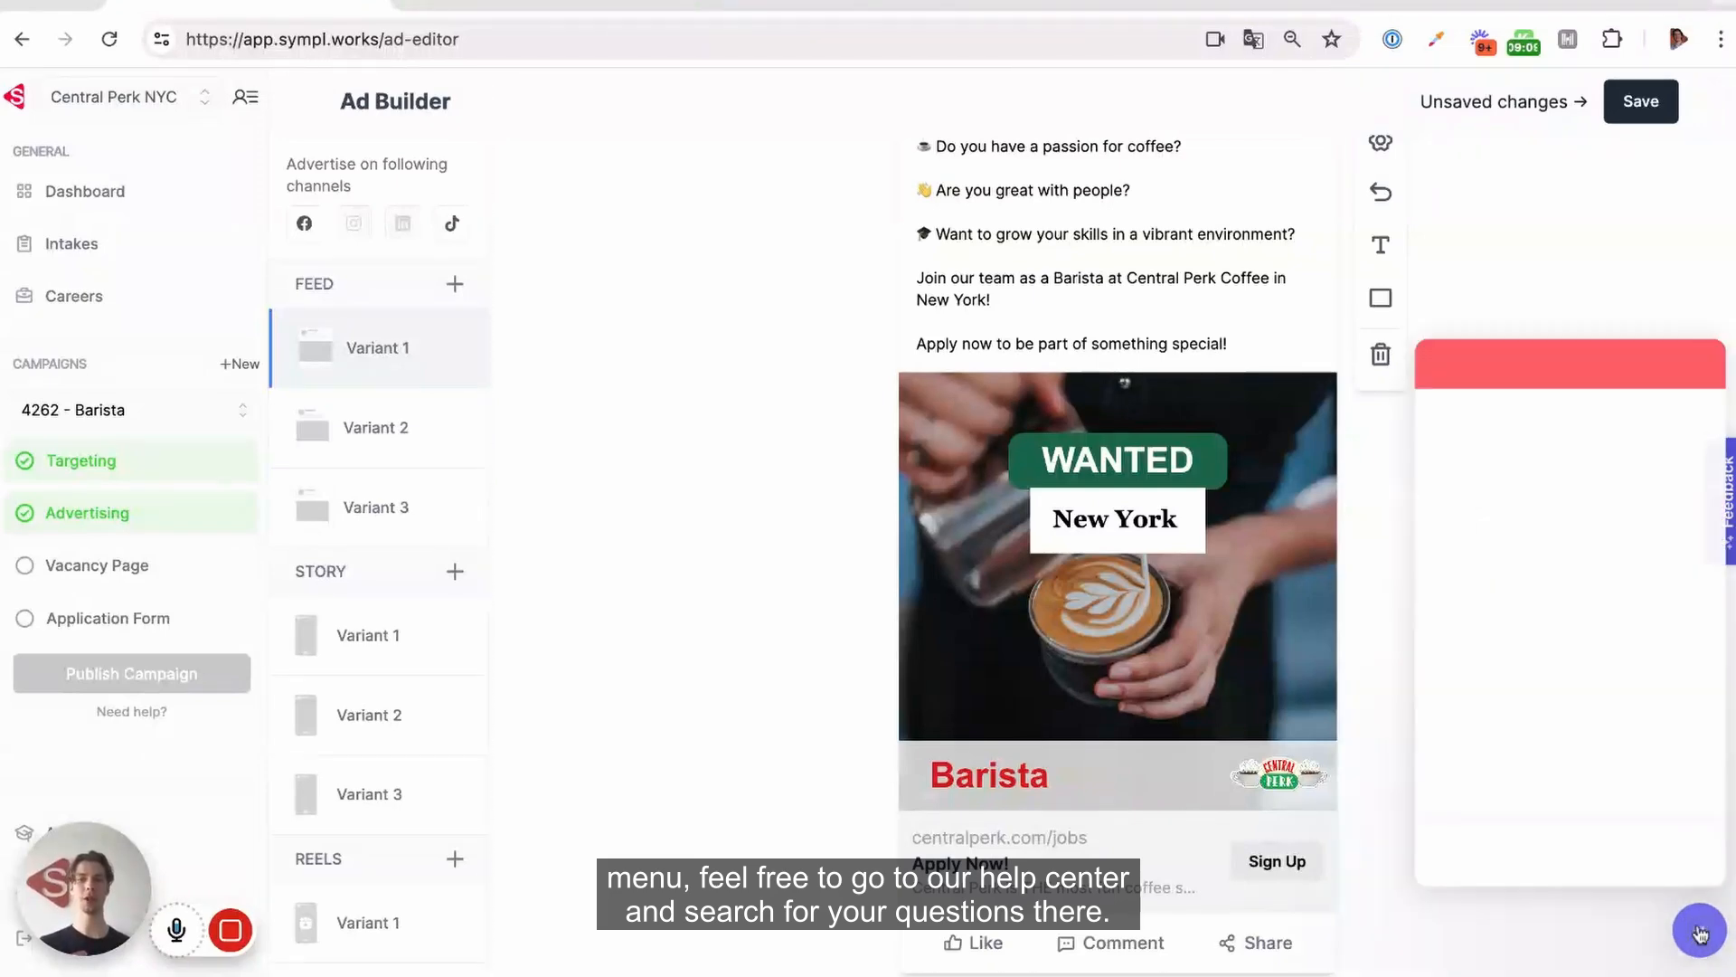